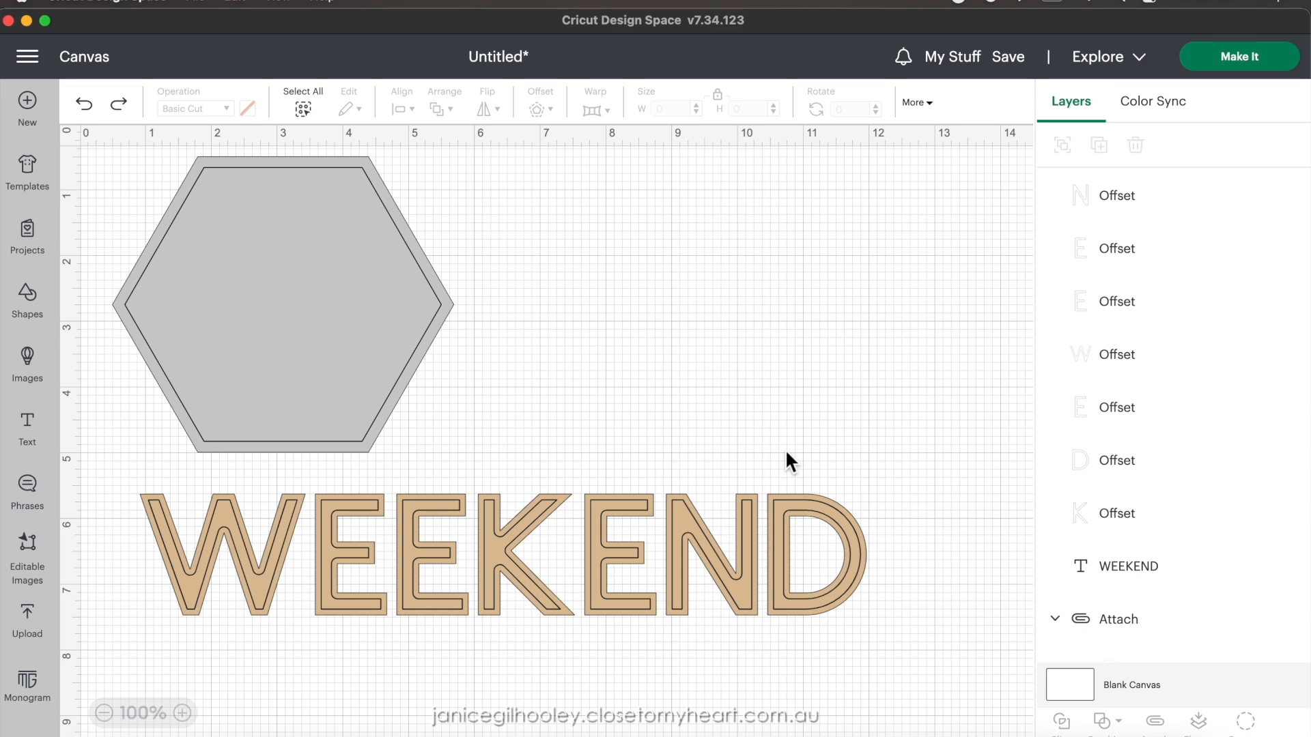
# - Insert a circle shape, place it beside the hexagon and enlarge it to about 5.76 in wide
pyautogui.scroll(1, 557, 321)
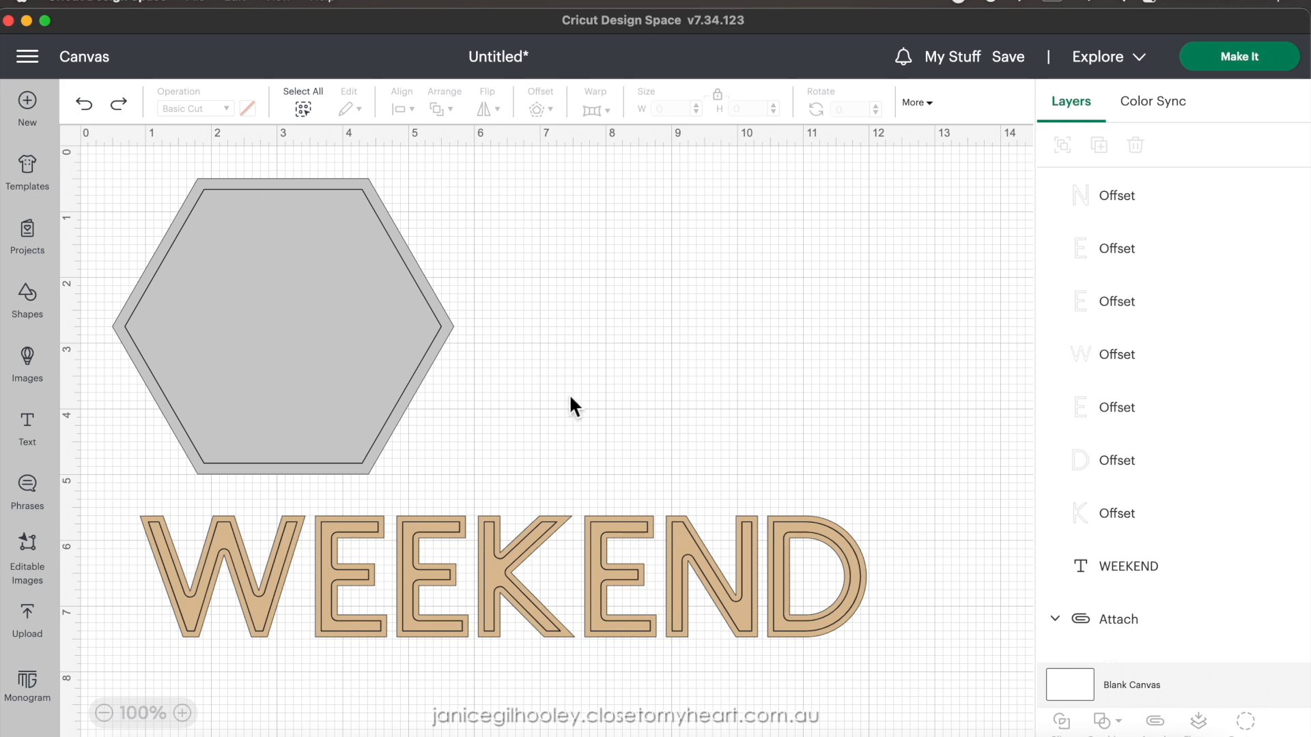
pyautogui.click(41, 314)
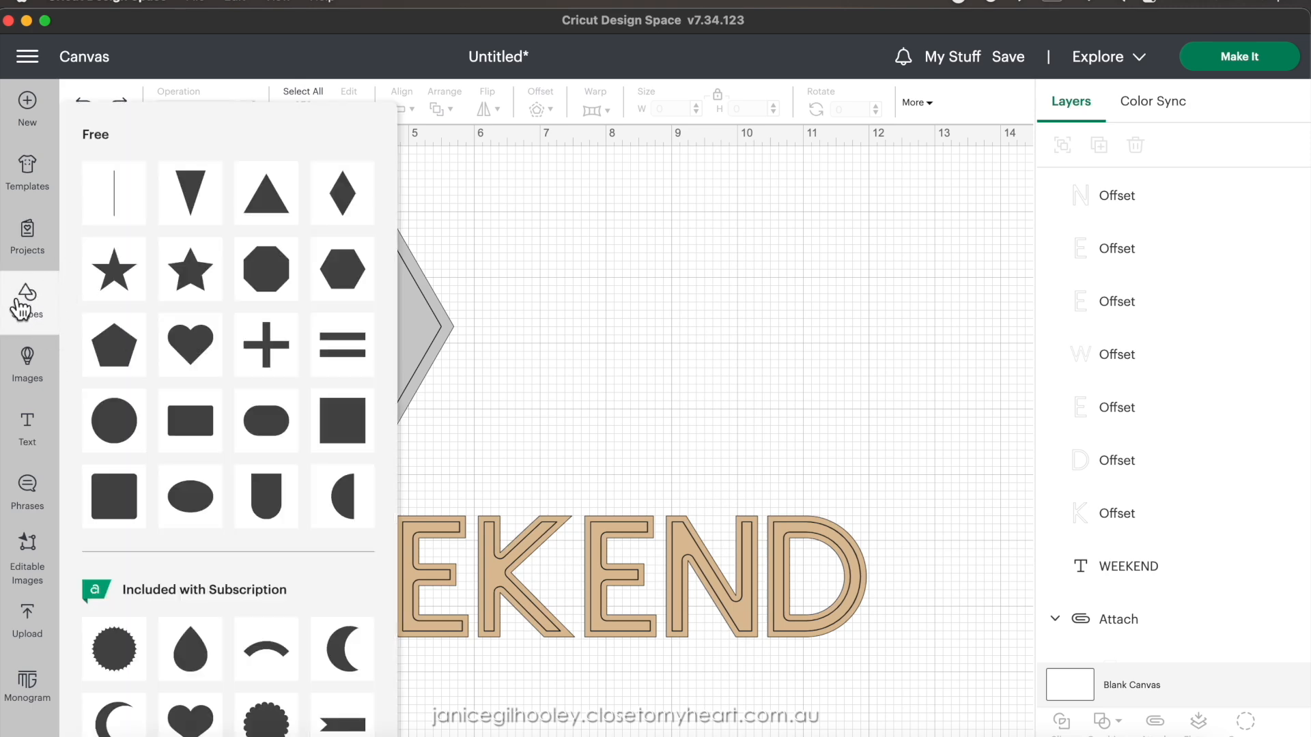
pyautogui.click(117, 413)
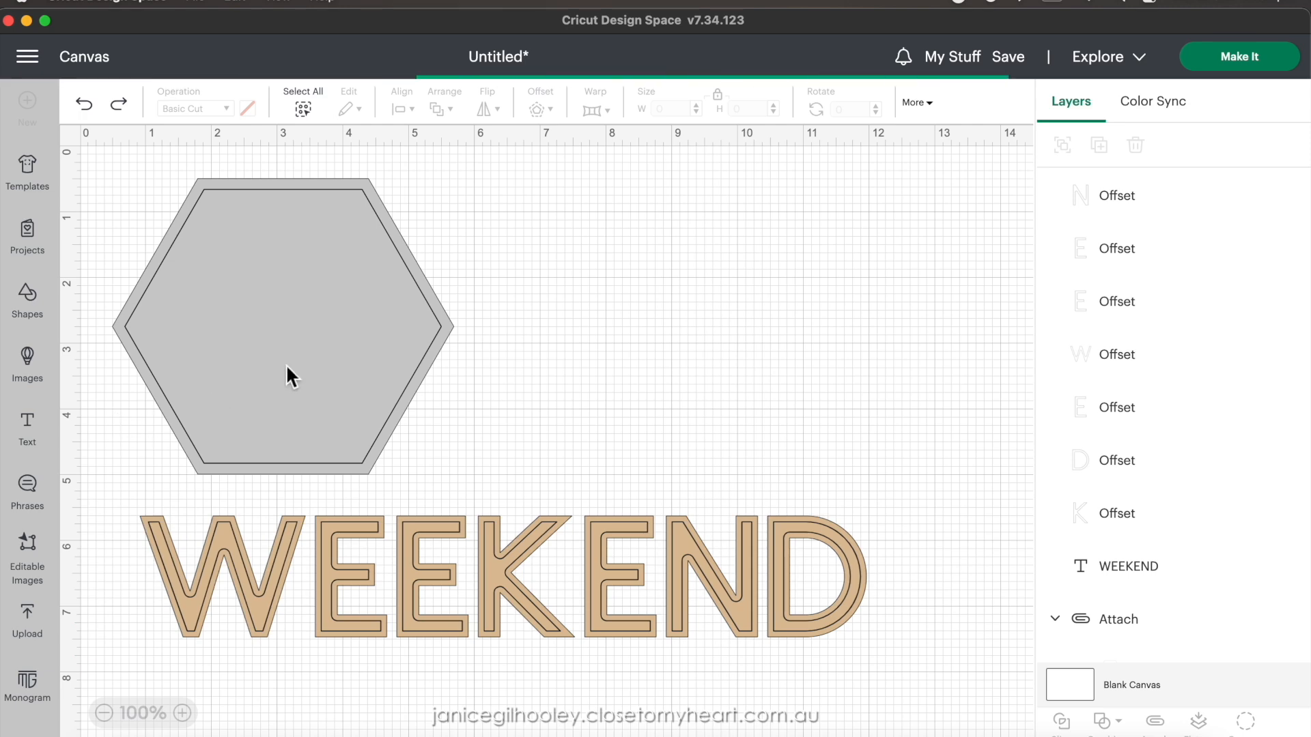
pyautogui.moveTo(211, 256); pyautogui.dragTo(789, 288)
pyautogui.moveTo(751, 344); pyautogui.dragTo(1017, 601)
# - Attach the WEEKEND text to its letter offsets, and hide both that lettering and the attached hexagon
pyautogui.click(308, 330)
pyautogui.moveTo(103, 173); pyautogui.dragTo(380, 722)
pyautogui.click(1289, 196)
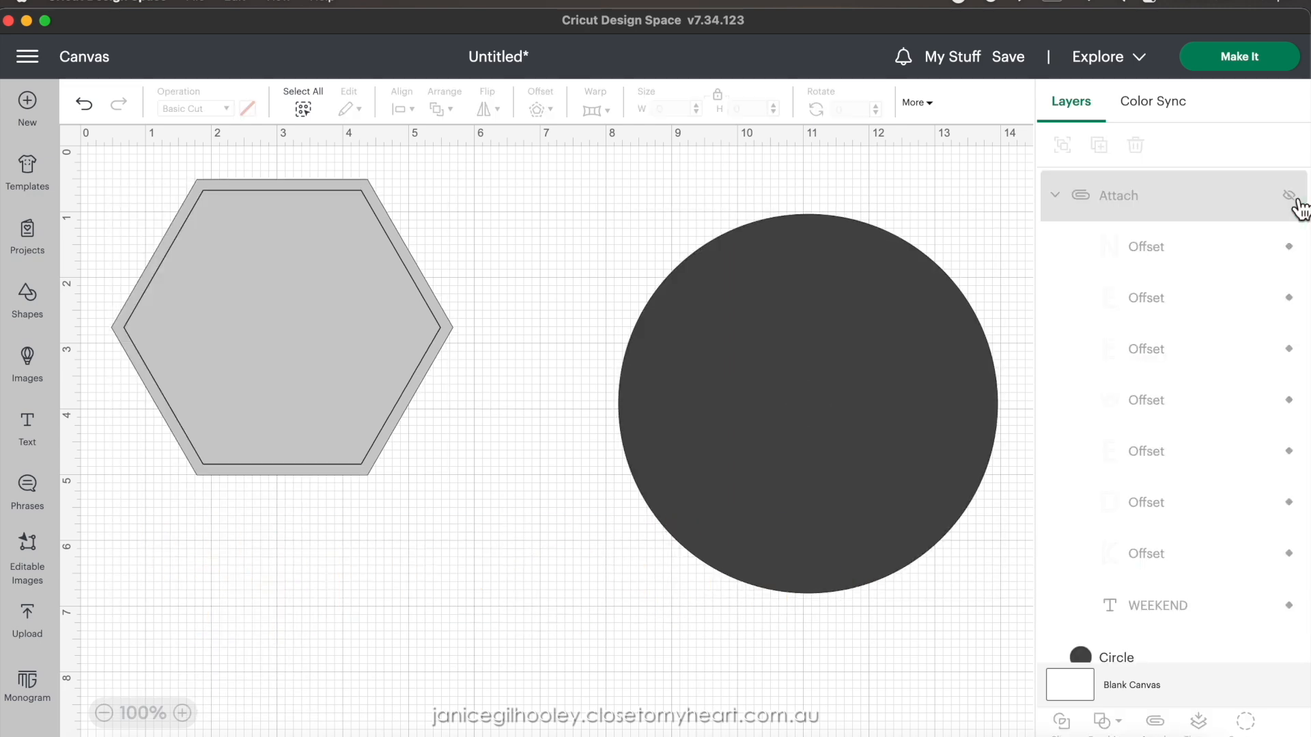
pyautogui.click(396, 322)
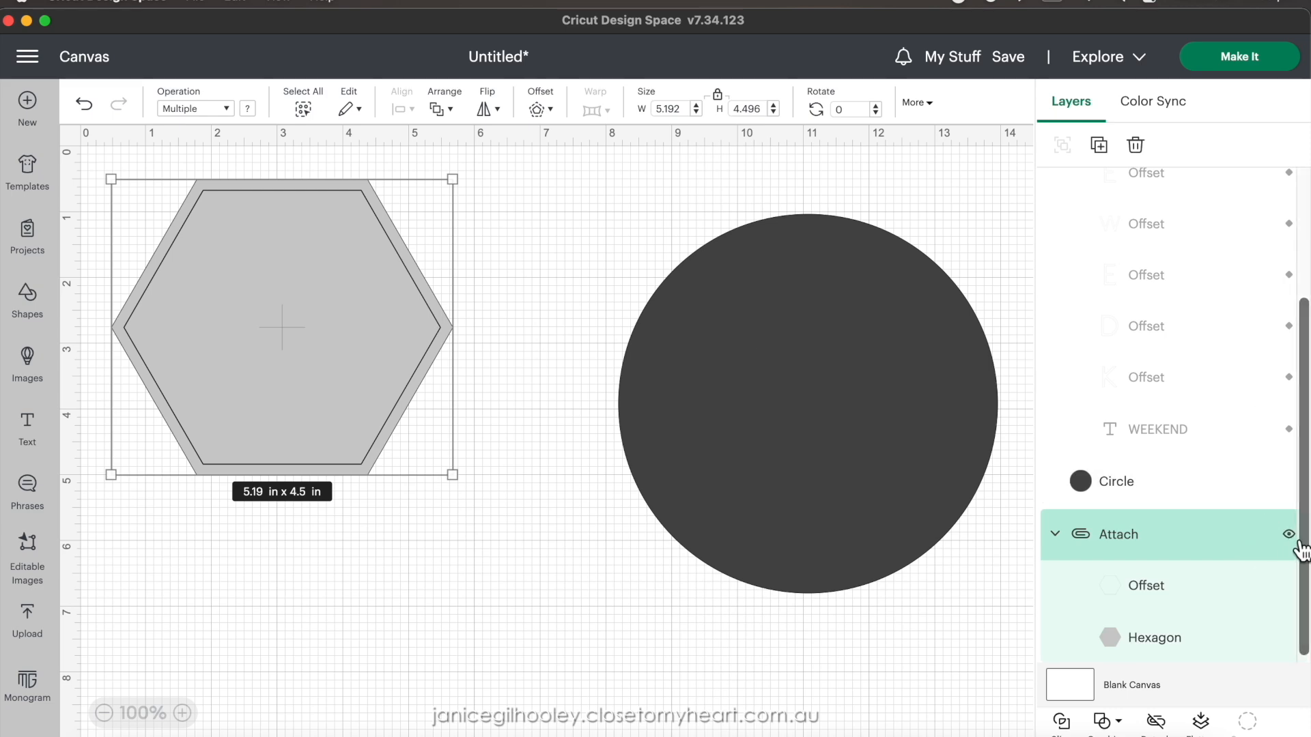
pyautogui.click(1289, 533)
# - Move the circle to the upper-left area of the canvas and enlarge it to about 8.07 in
pyautogui.moveTo(863, 398); pyautogui.dragTo(410, 349)
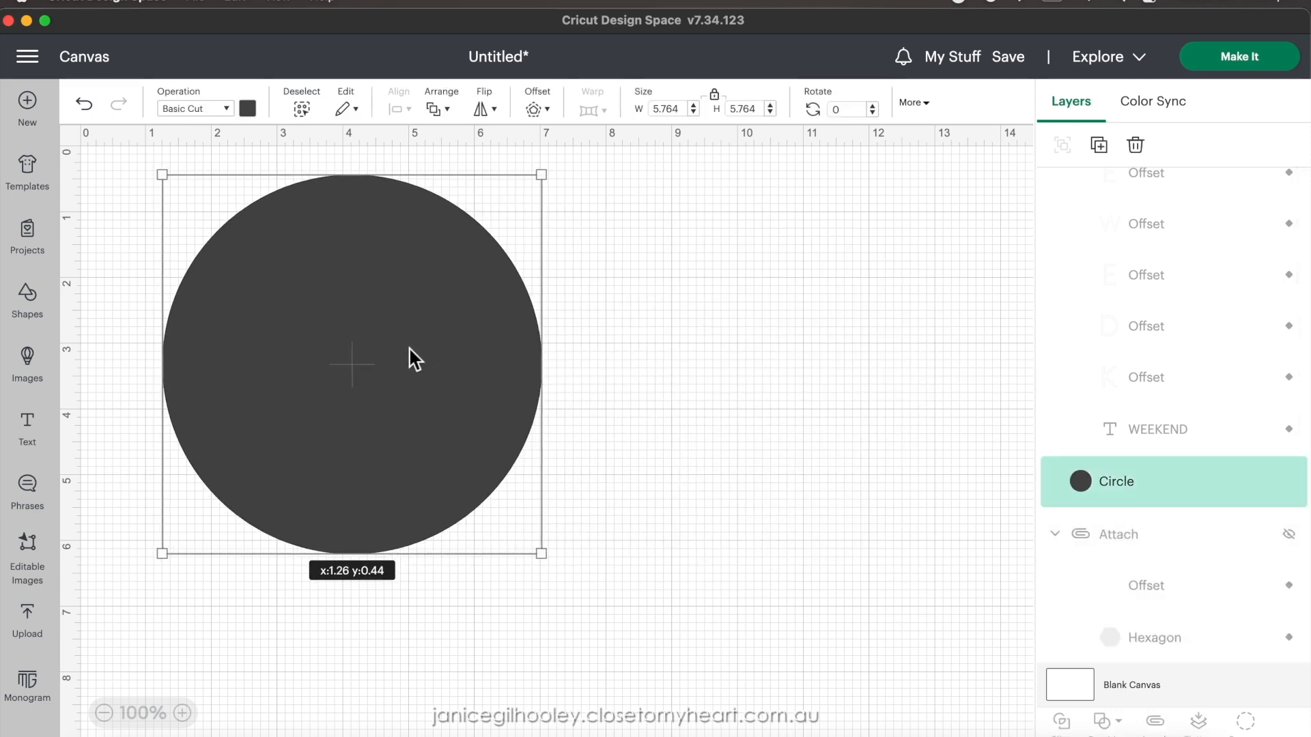
pyautogui.moveTo(543, 556); pyautogui.dragTo(702, 666)
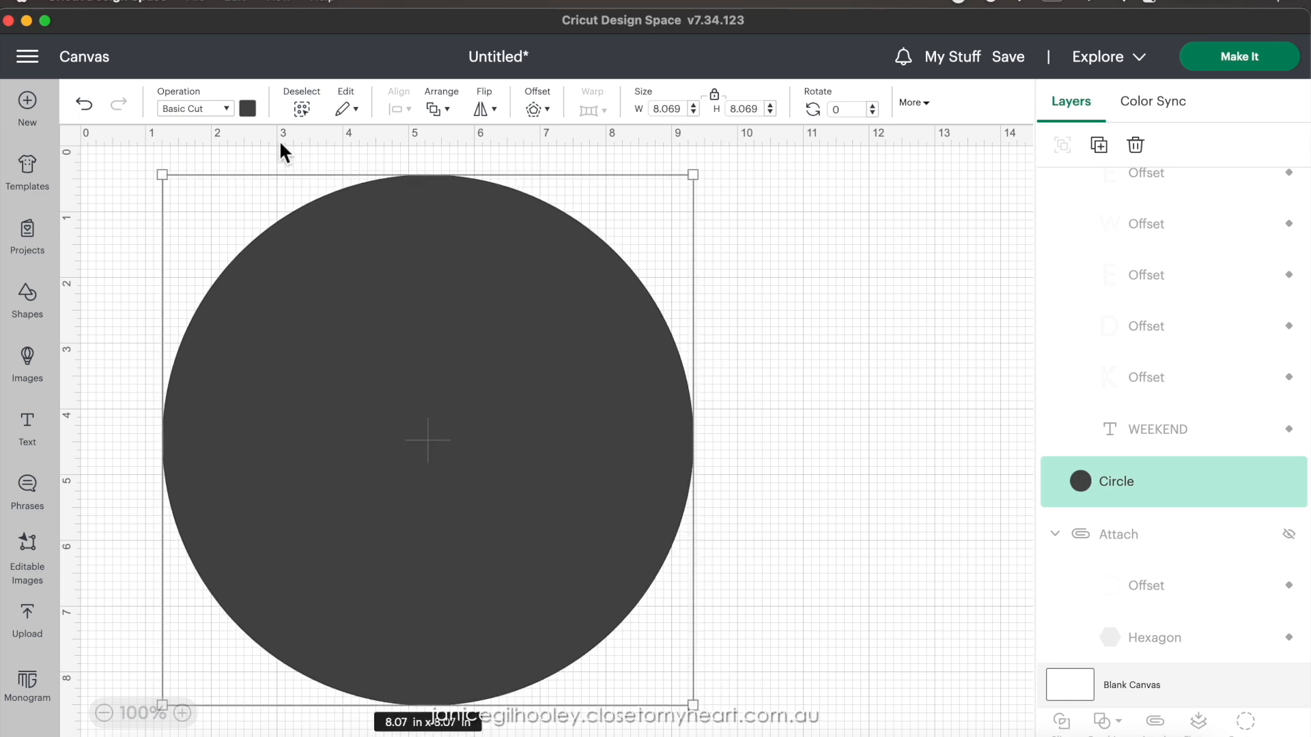
# - Recolor the large circle with the light gray material color already used in the project
pyautogui.click(255, 113)
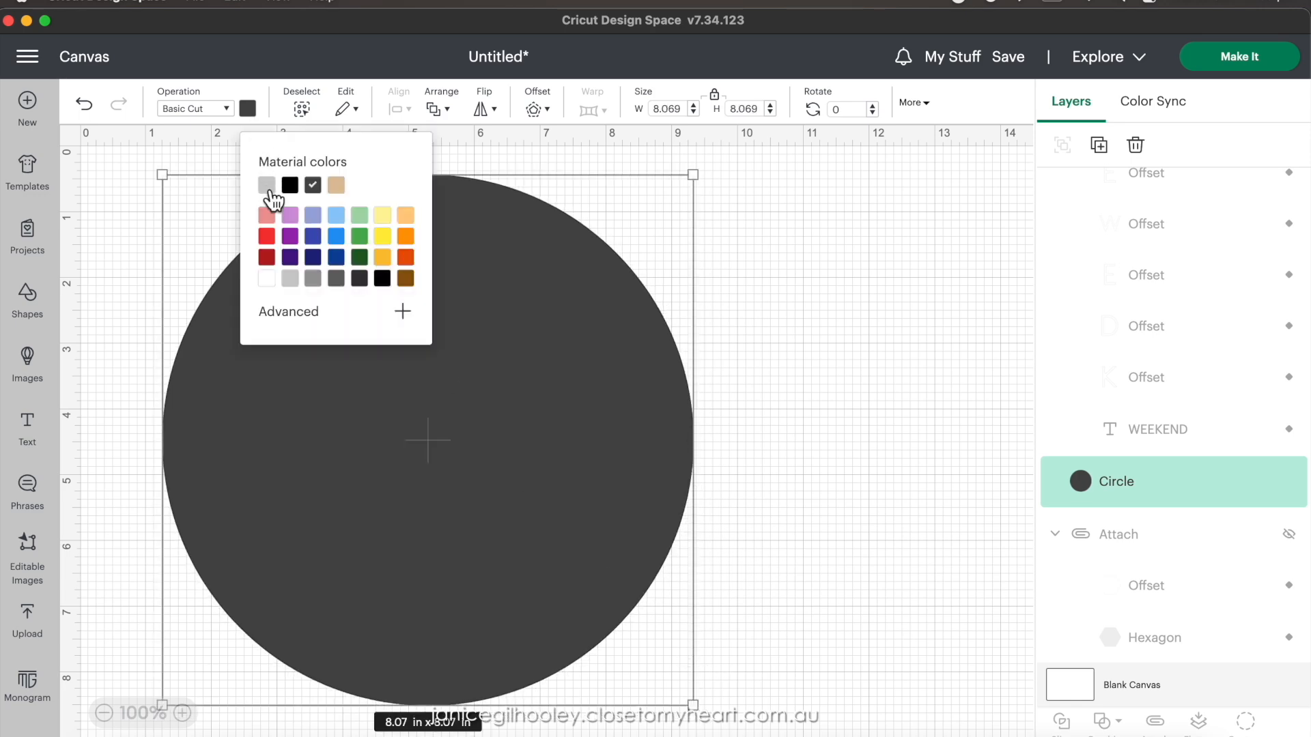
pyautogui.click(266, 186)
pyautogui.click(820, 419)
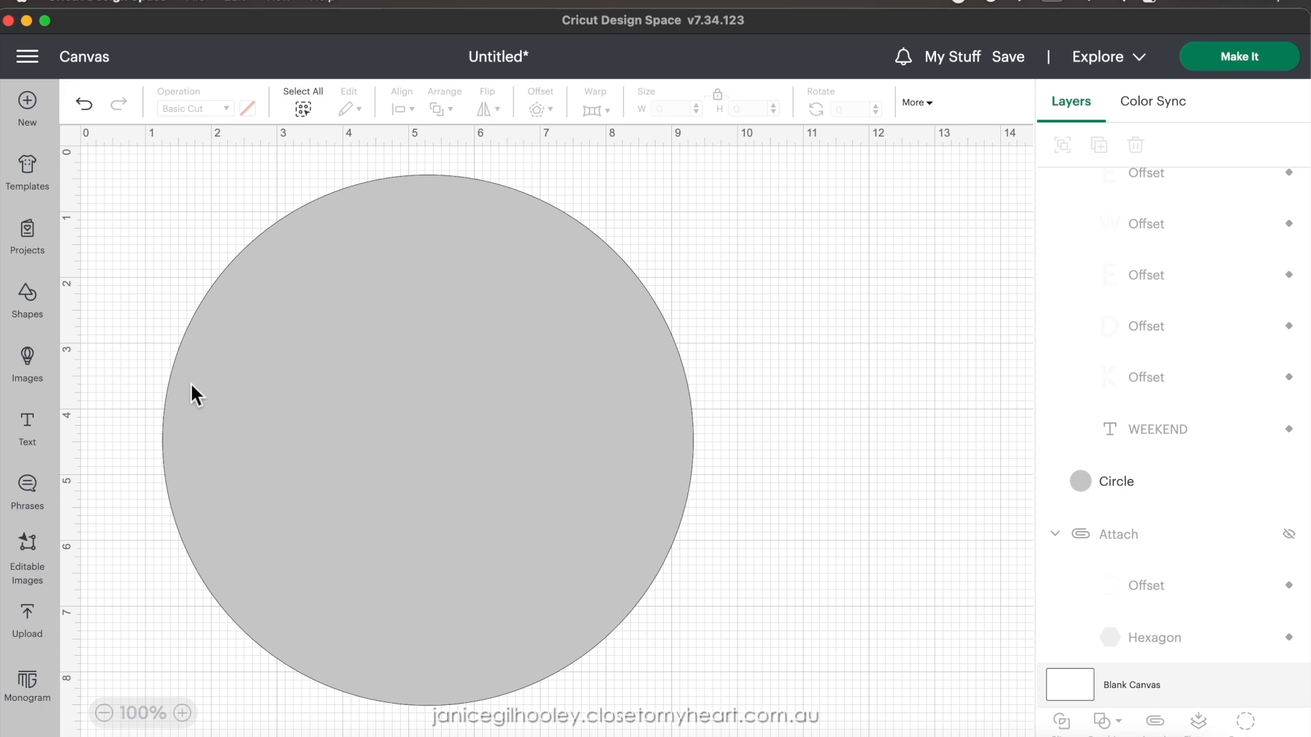
# - Duplicate the gray circle and shrink the copy to about 7.78 in
pyautogui.click(382, 501)
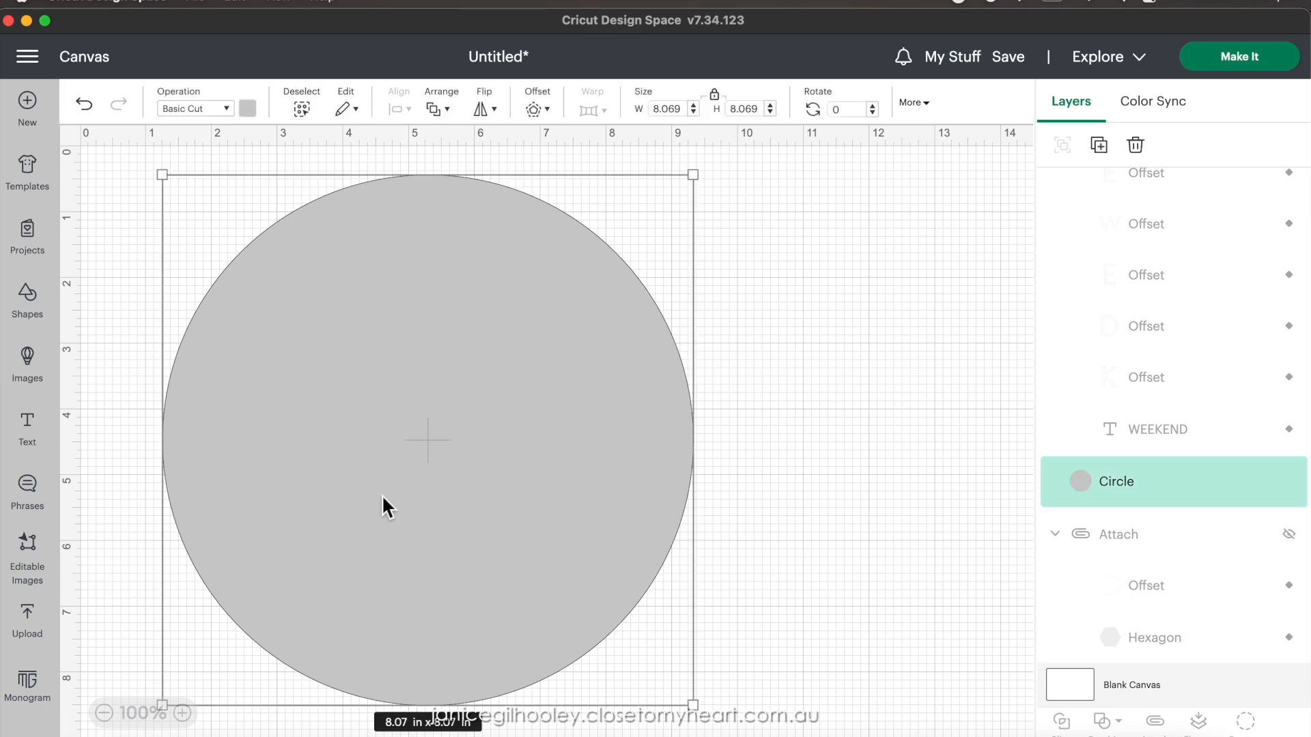
pyautogui.click(1098, 144)
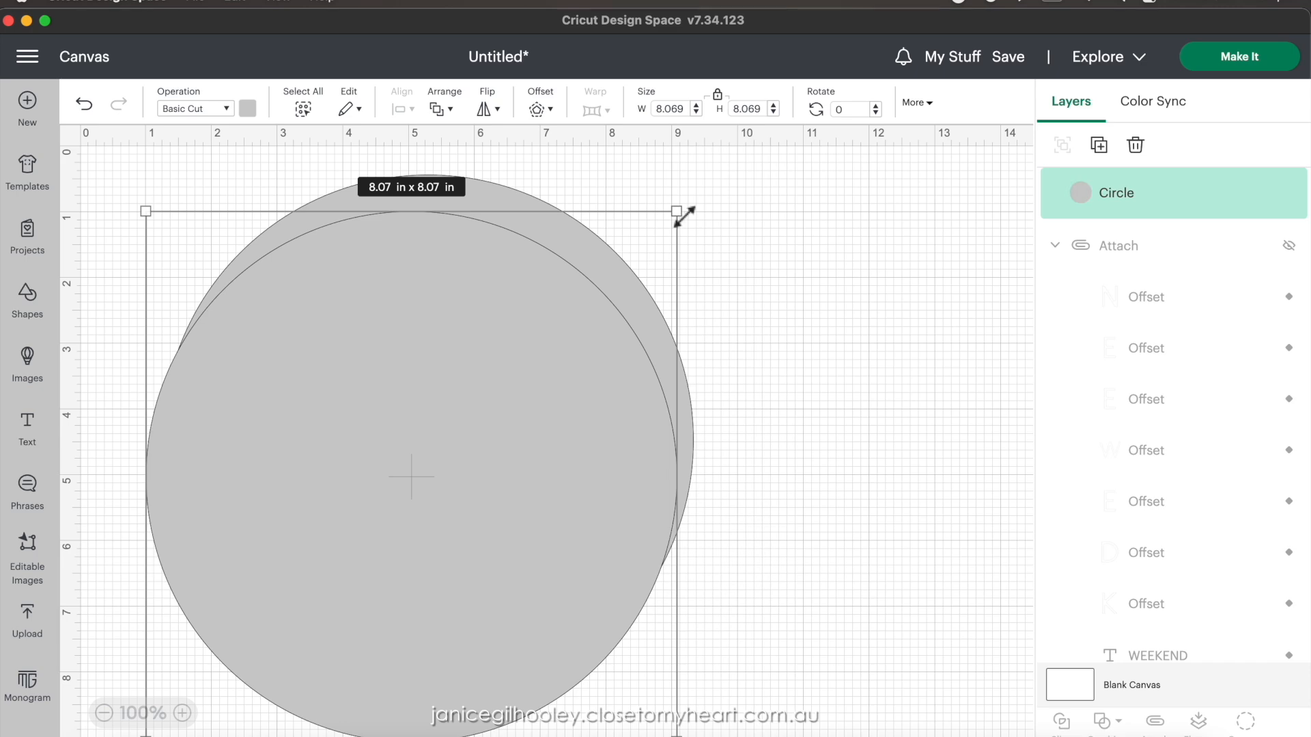
pyautogui.moveTo(677, 211); pyautogui.dragTo(657, 231)
# - Center the two gray circles on each other both horizontally and vertically
pyautogui.moveTo(802, 317); pyautogui.dragTo(507, 406)
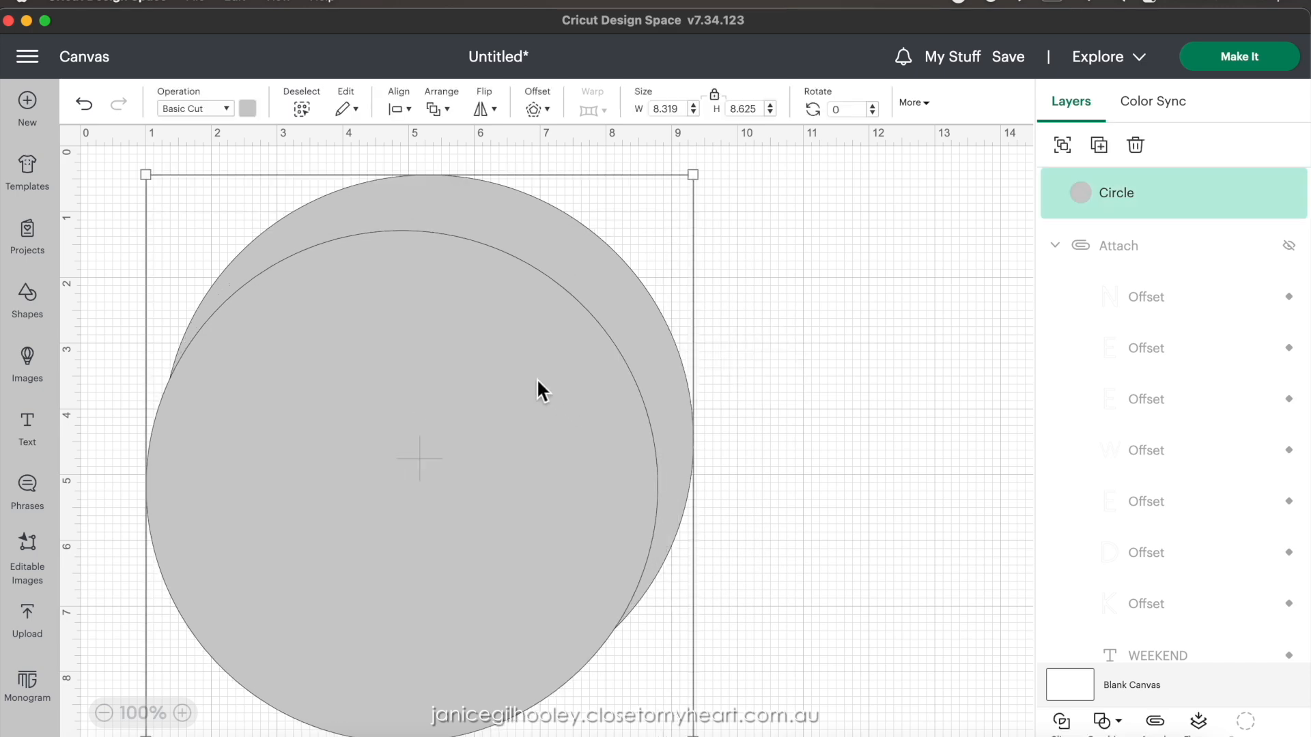
pyautogui.click(399, 109)
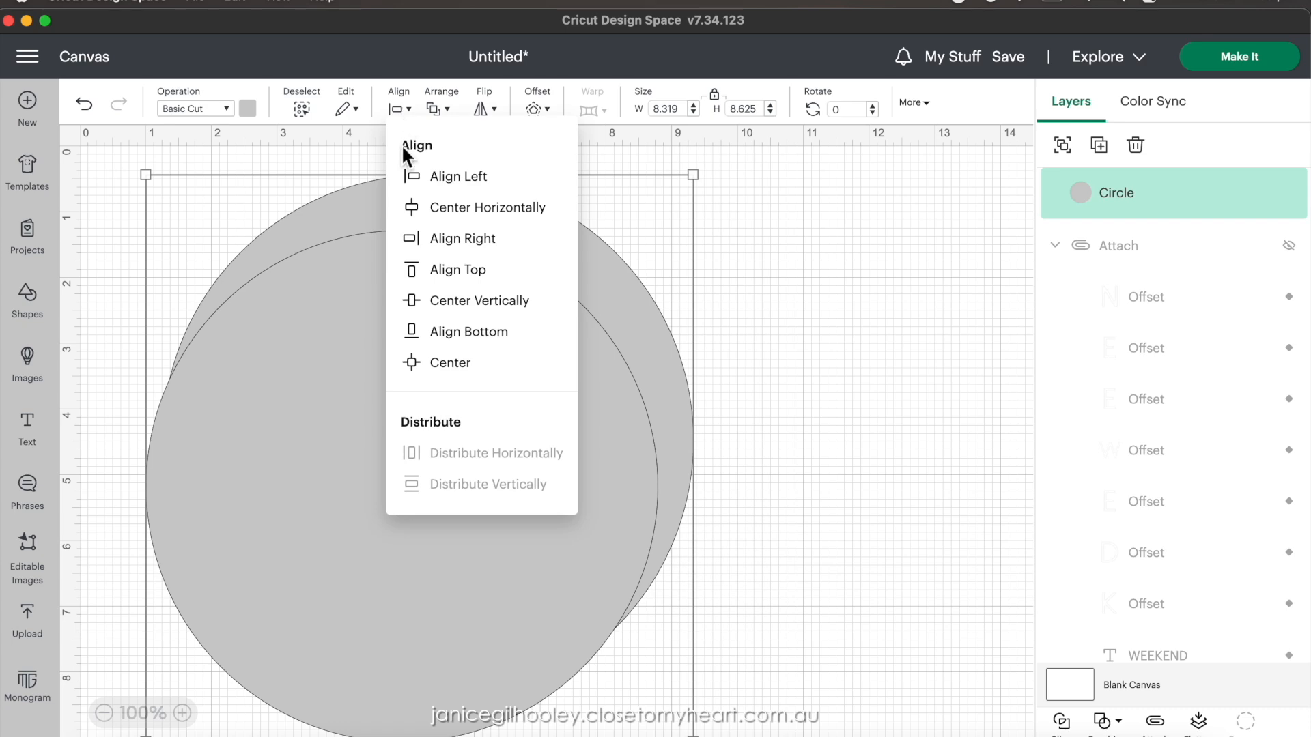
pyautogui.click(422, 363)
pyautogui.click(939, 408)
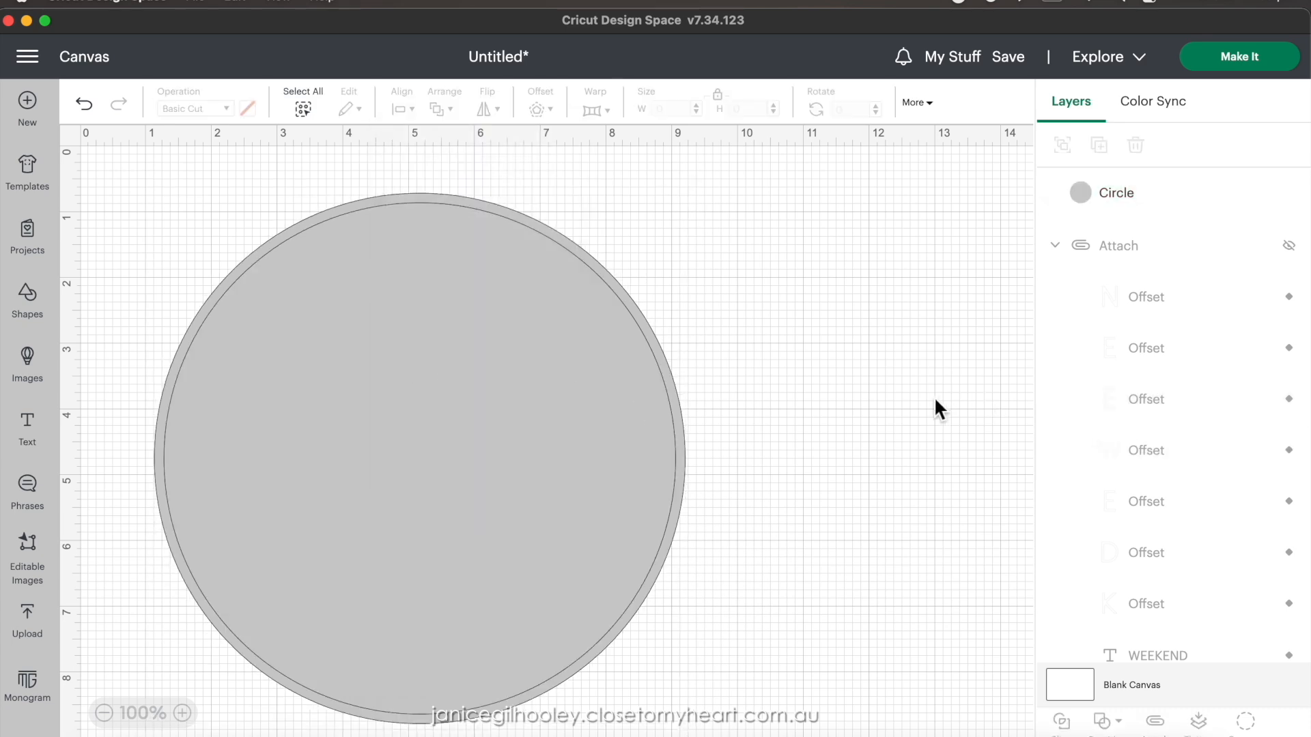
# - Recolor the smaller inner circle with the project's tan material color
pyautogui.click(432, 408)
pyautogui.click(255, 123)
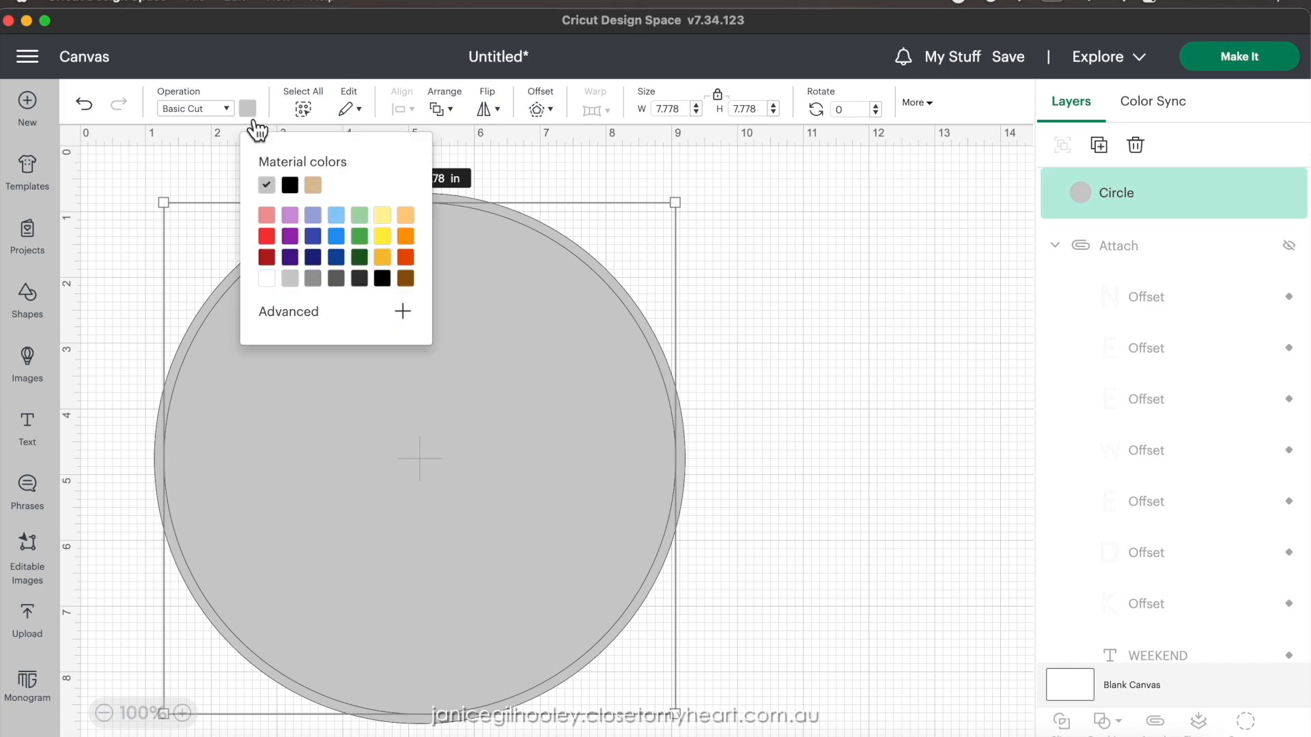
pyautogui.click(313, 188)
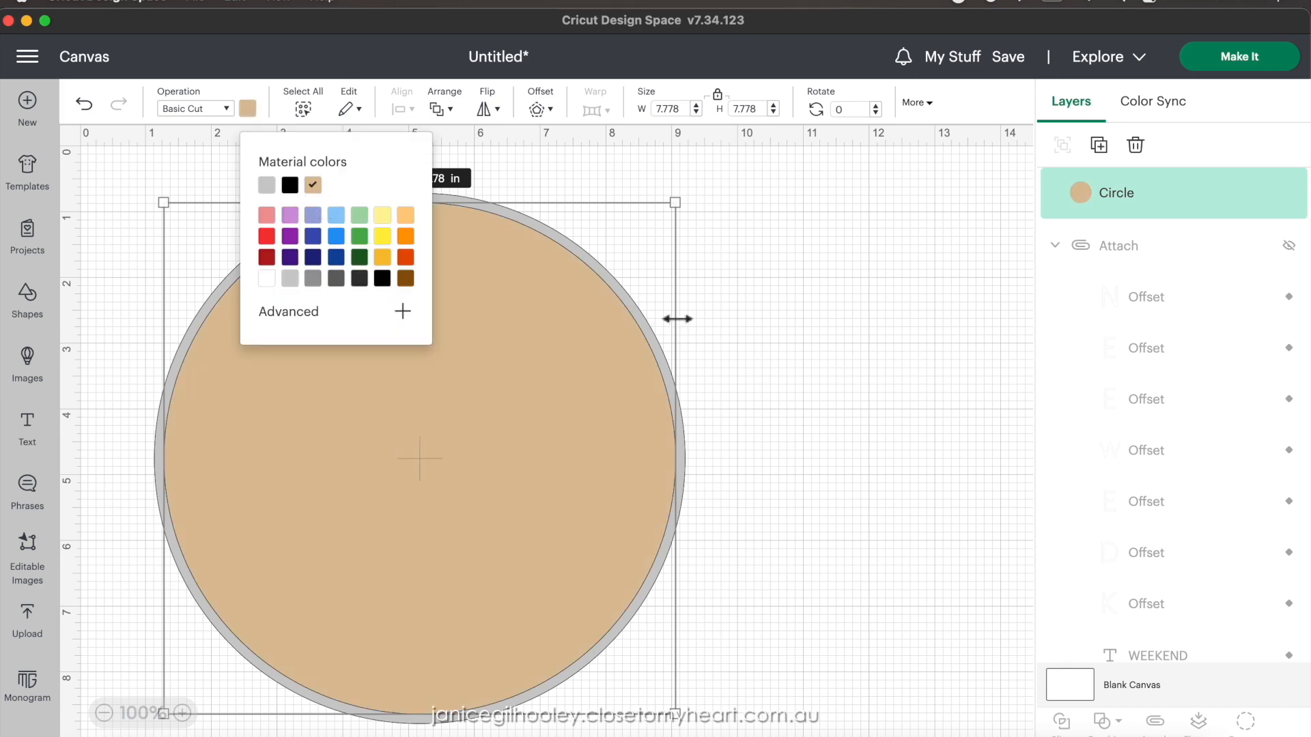
pyautogui.click(847, 359)
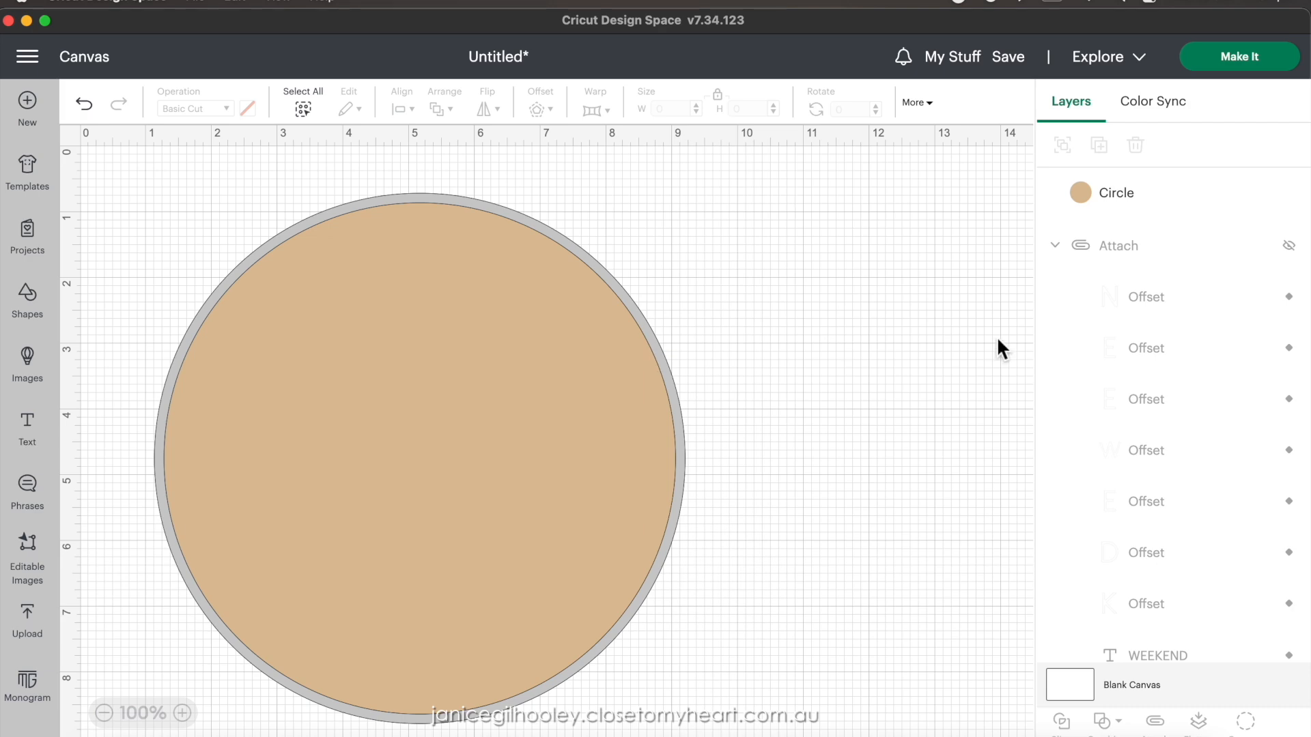
# - Change the inner circle's operation from Basic Cut to Pen
pyautogui.click(433, 357)
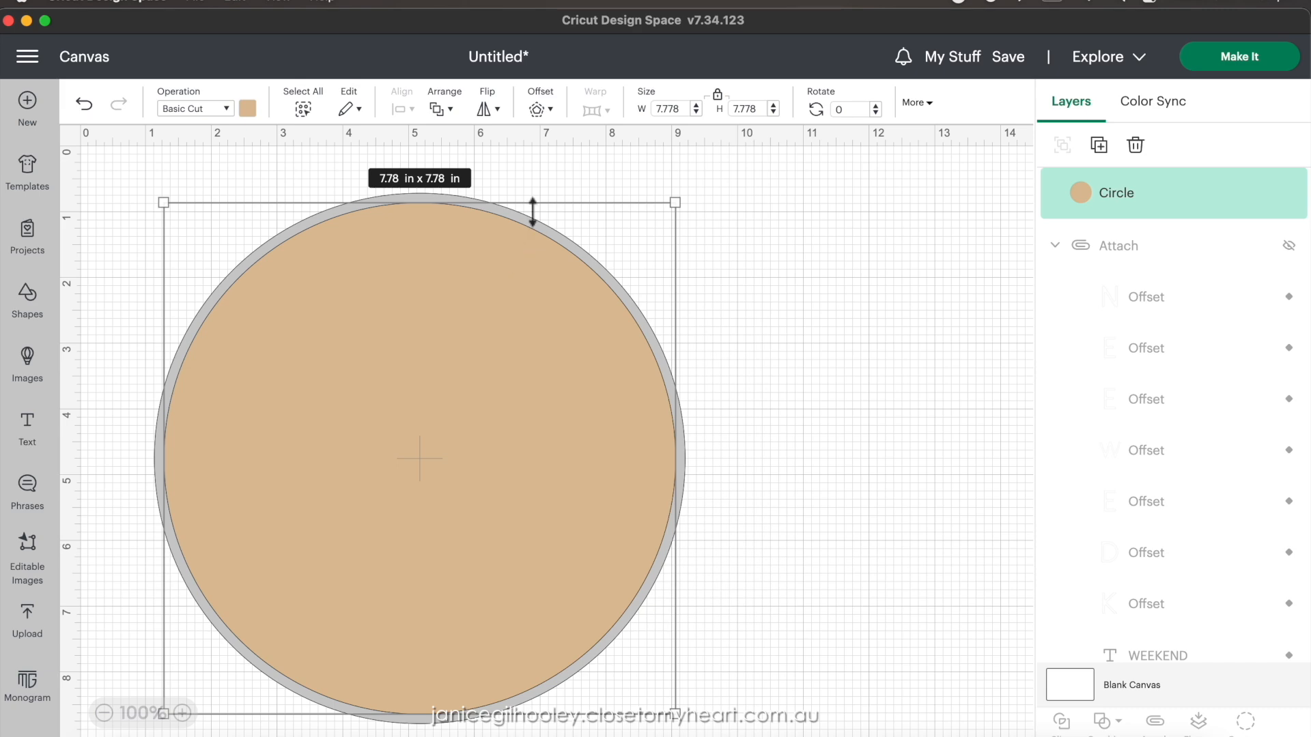
pyautogui.click(229, 110)
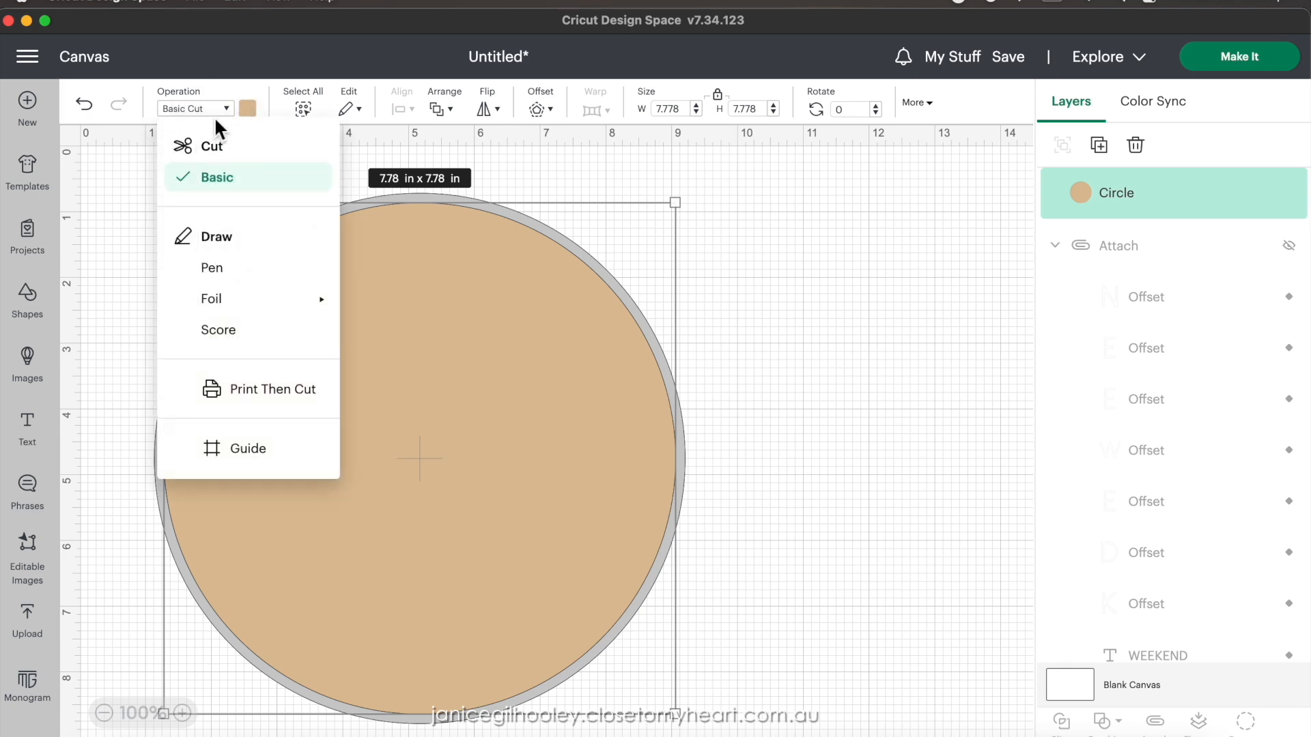
pyautogui.click(233, 273)
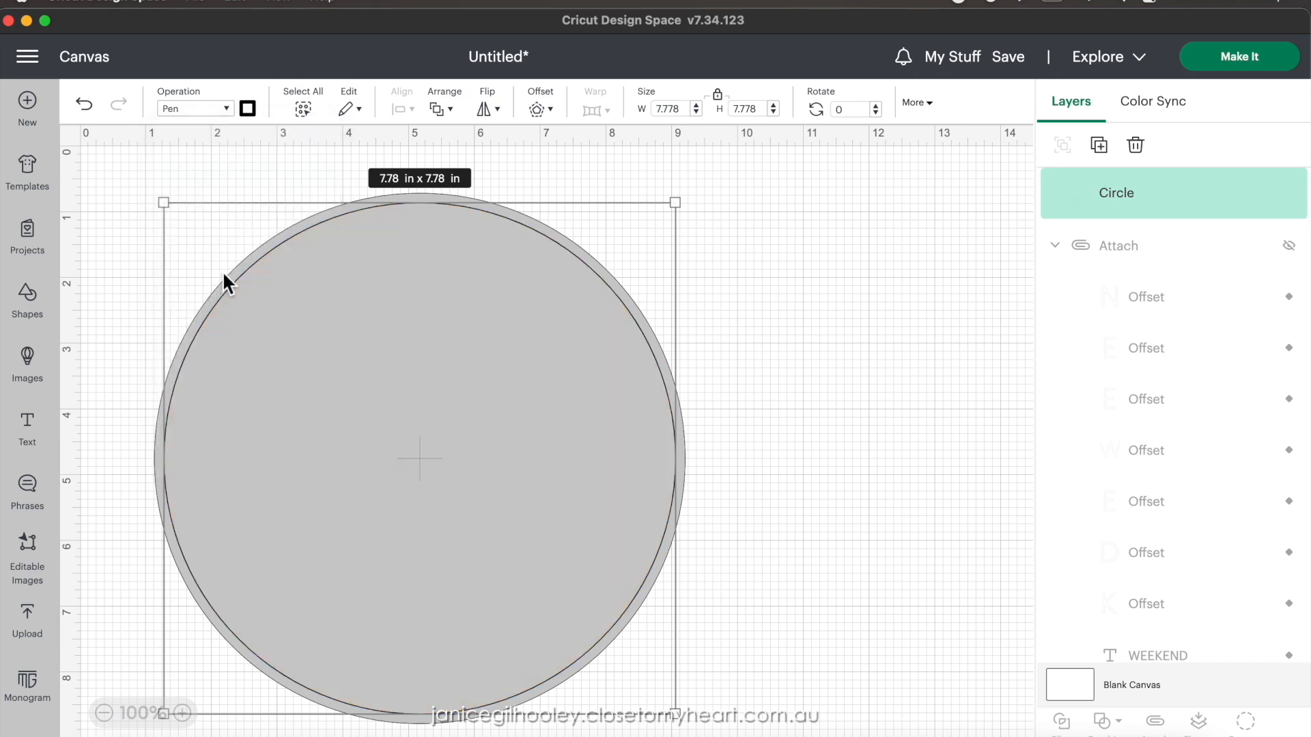
# - Examine the pen colors and pen types available for the inner circle, keeping Fine Point (0.4mm) in Black
pyautogui.click(248, 109)
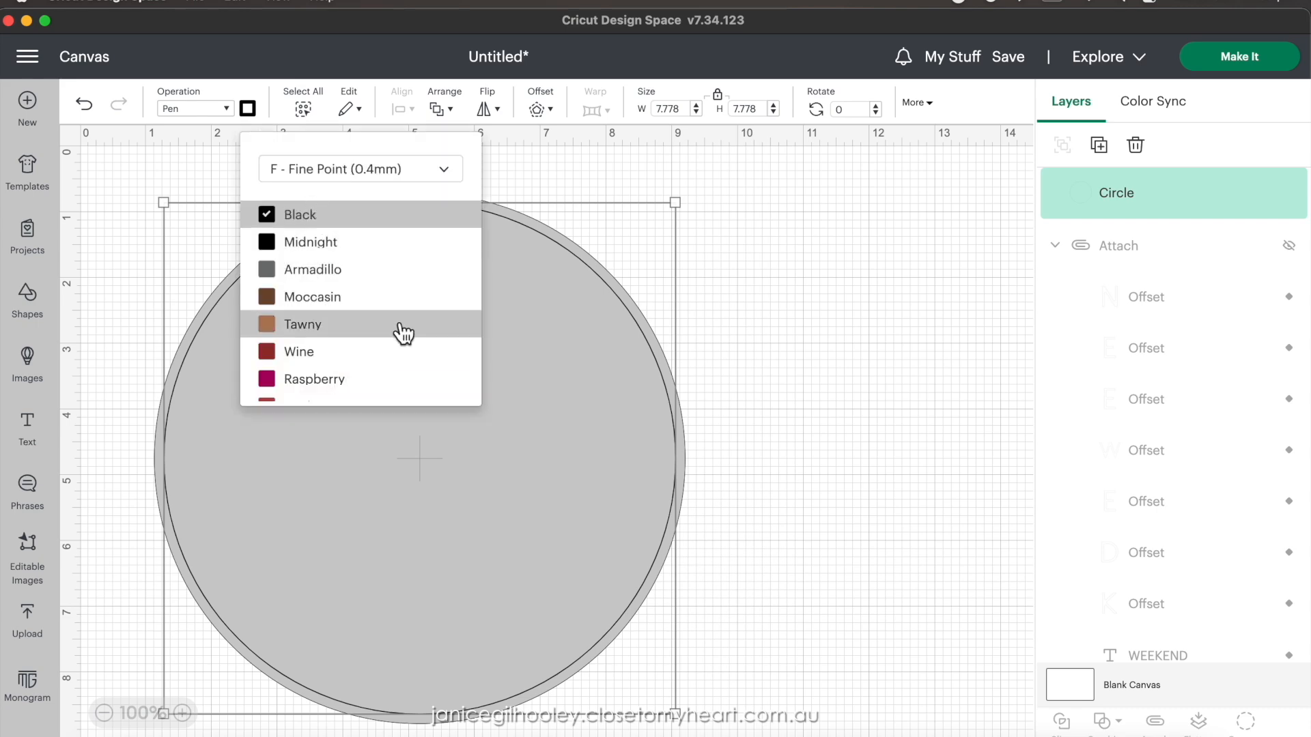
pyautogui.scroll(-5, 321, 268)
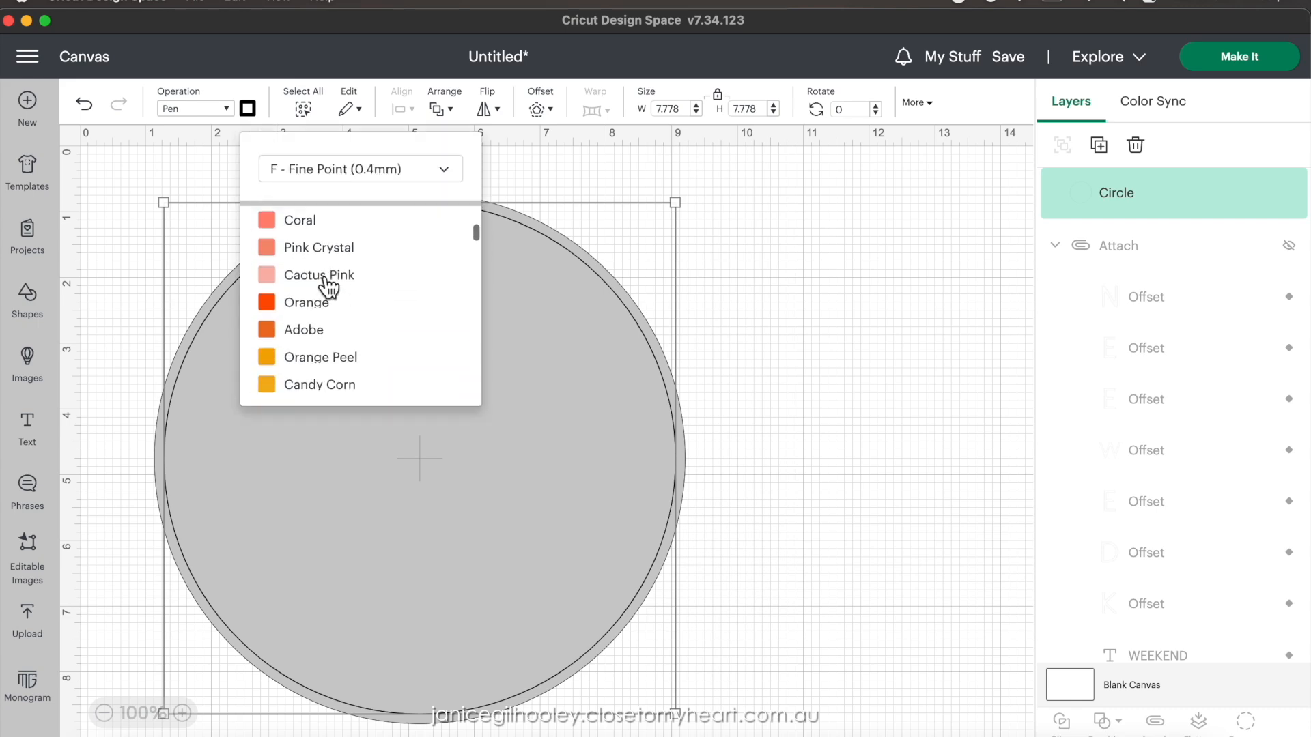
pyautogui.scroll(-10, 329, 271)
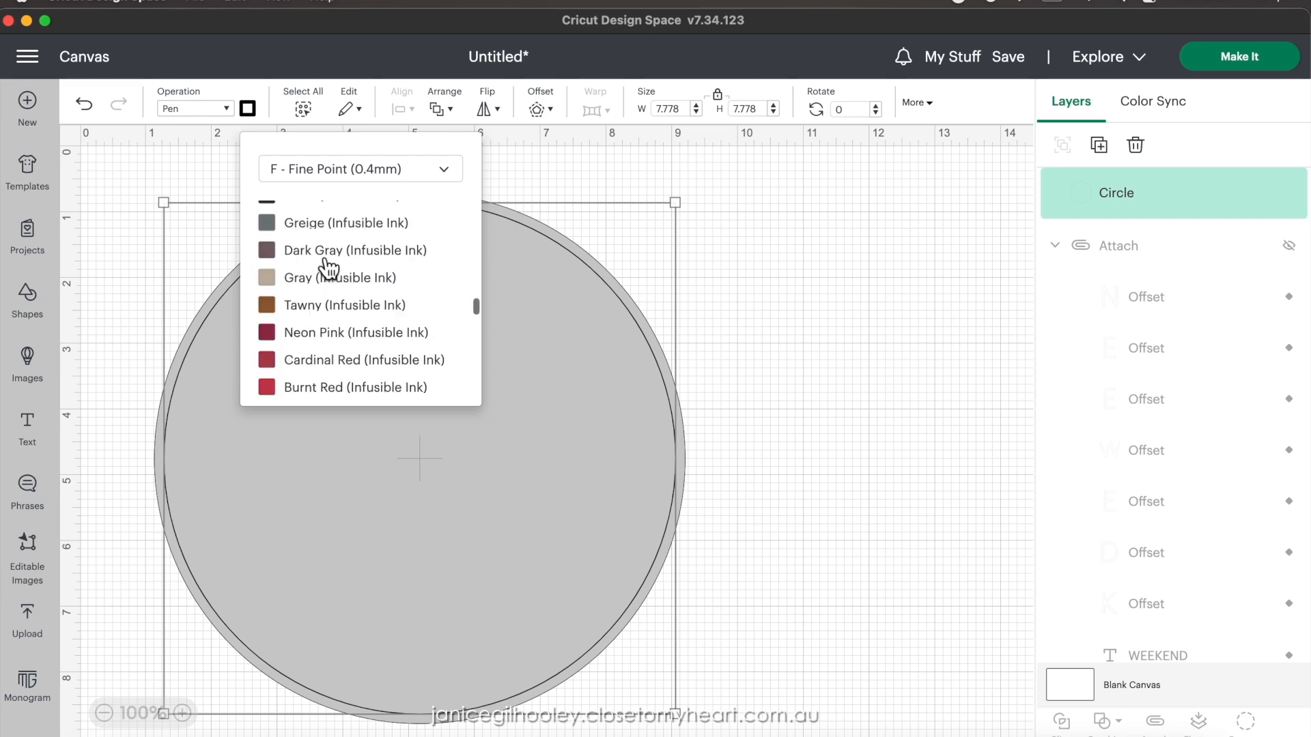
pyautogui.scroll(5, 369, 273)
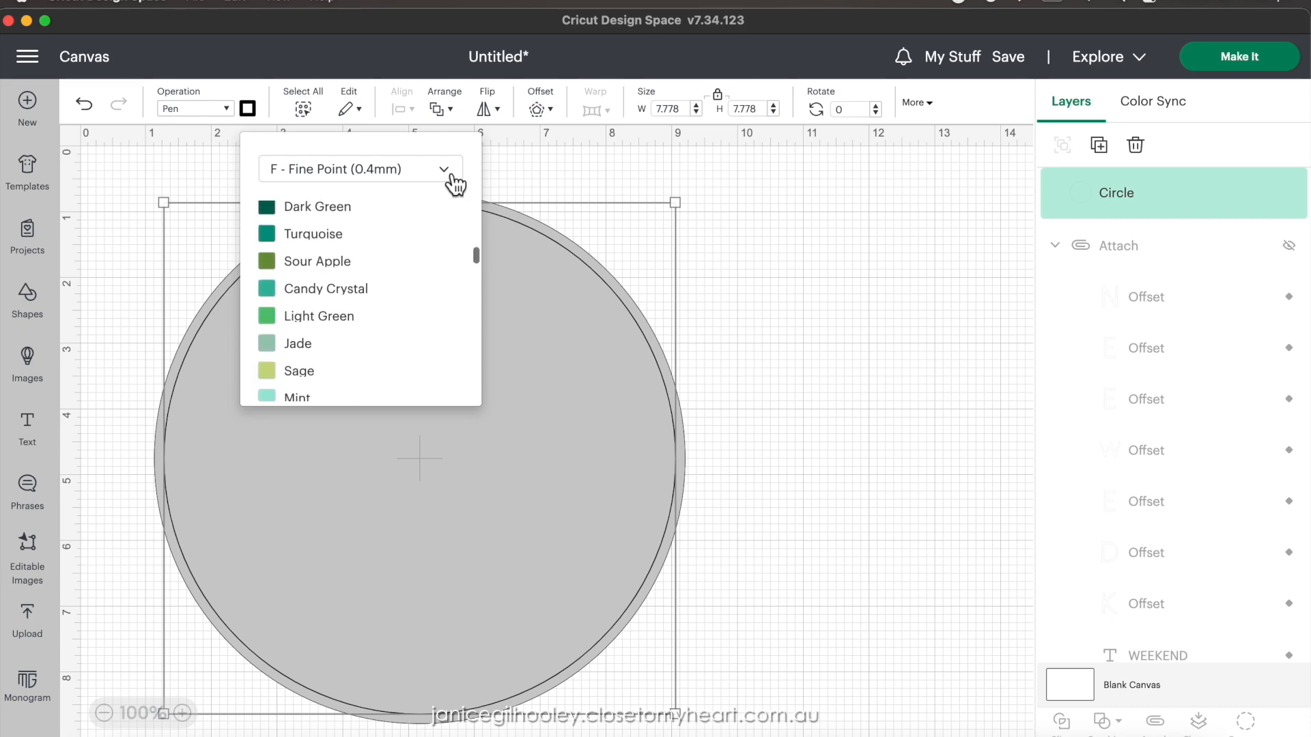
pyautogui.click(445, 172)
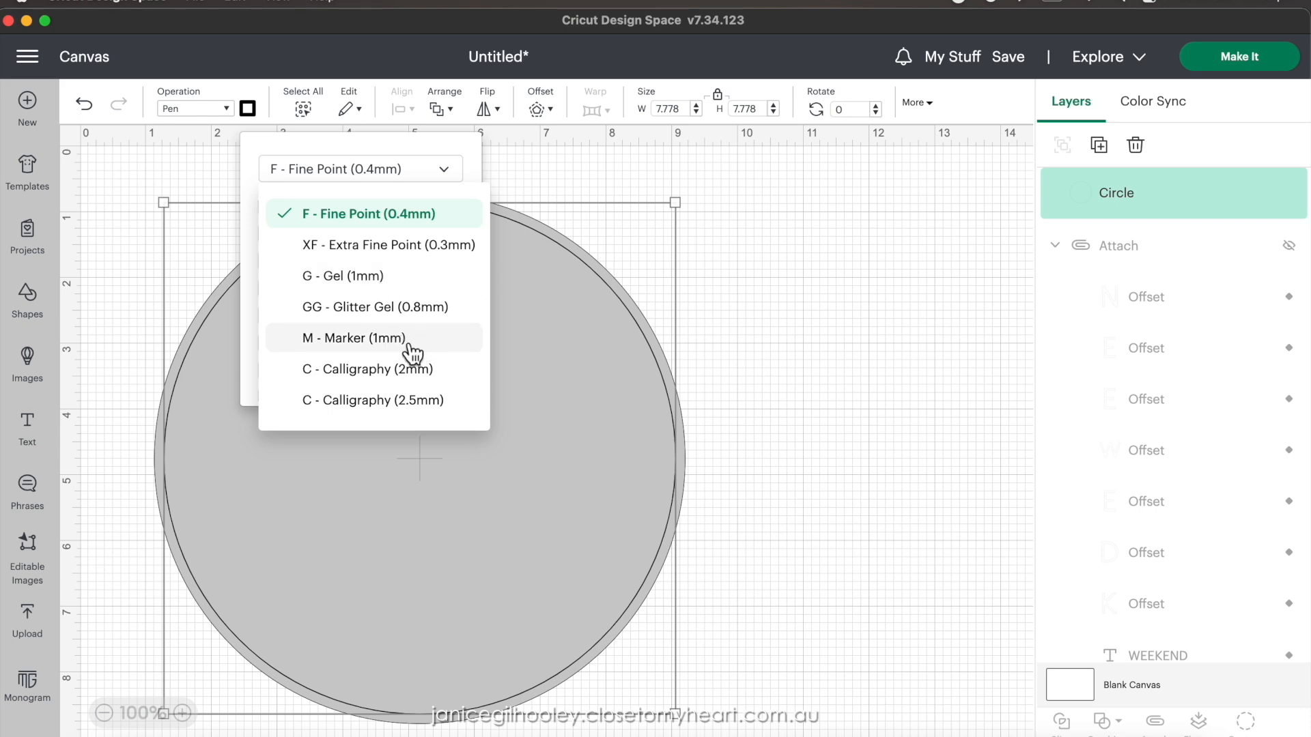
pyautogui.click(389, 218)
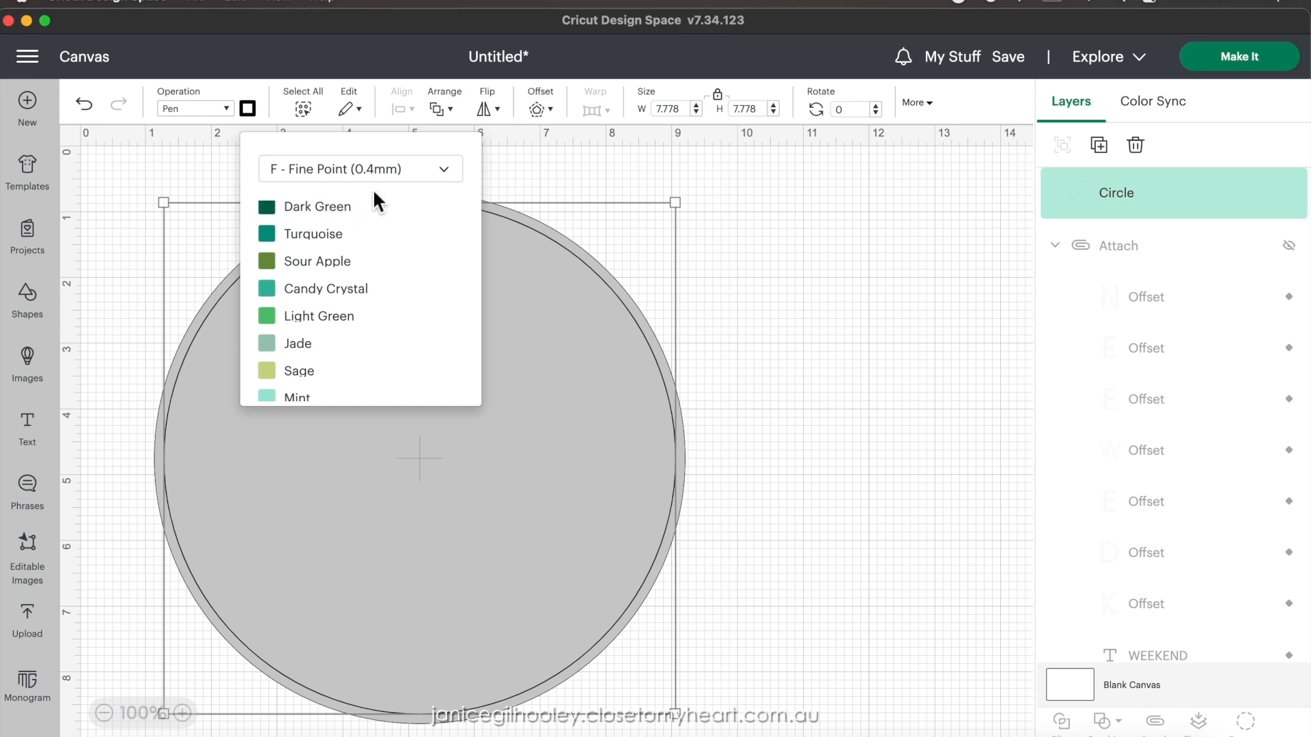
pyautogui.scroll(6, 392, 225)
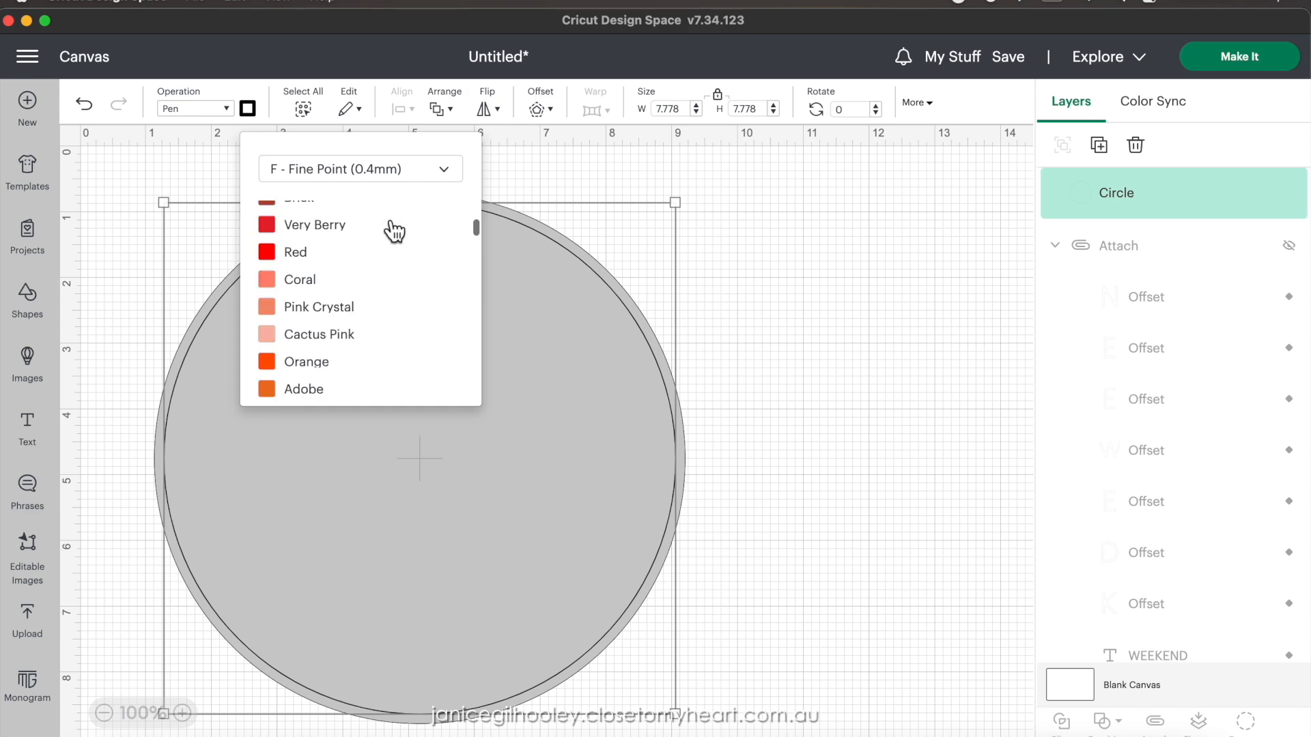
pyautogui.click(755, 257)
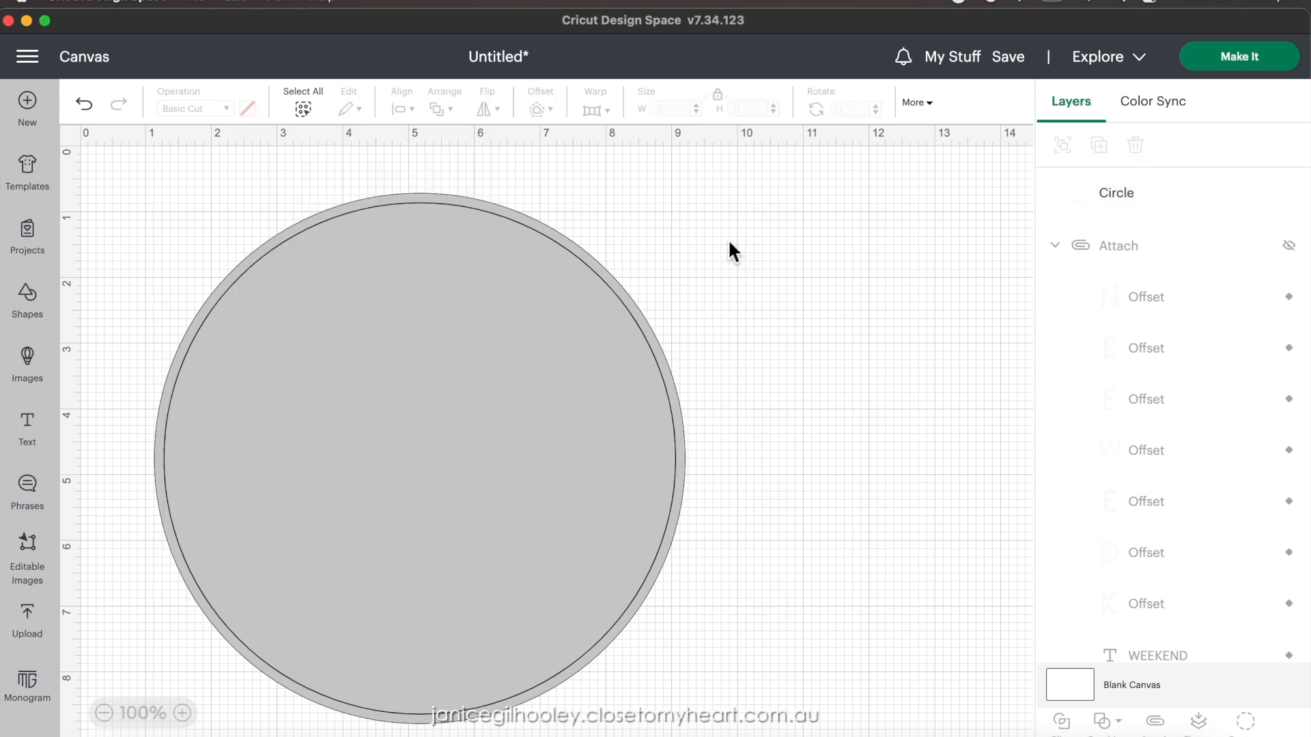
# - Preview the Pen and Basic Cut mats for the two circles and return to the canvas
pyautogui.click(1253, 59)
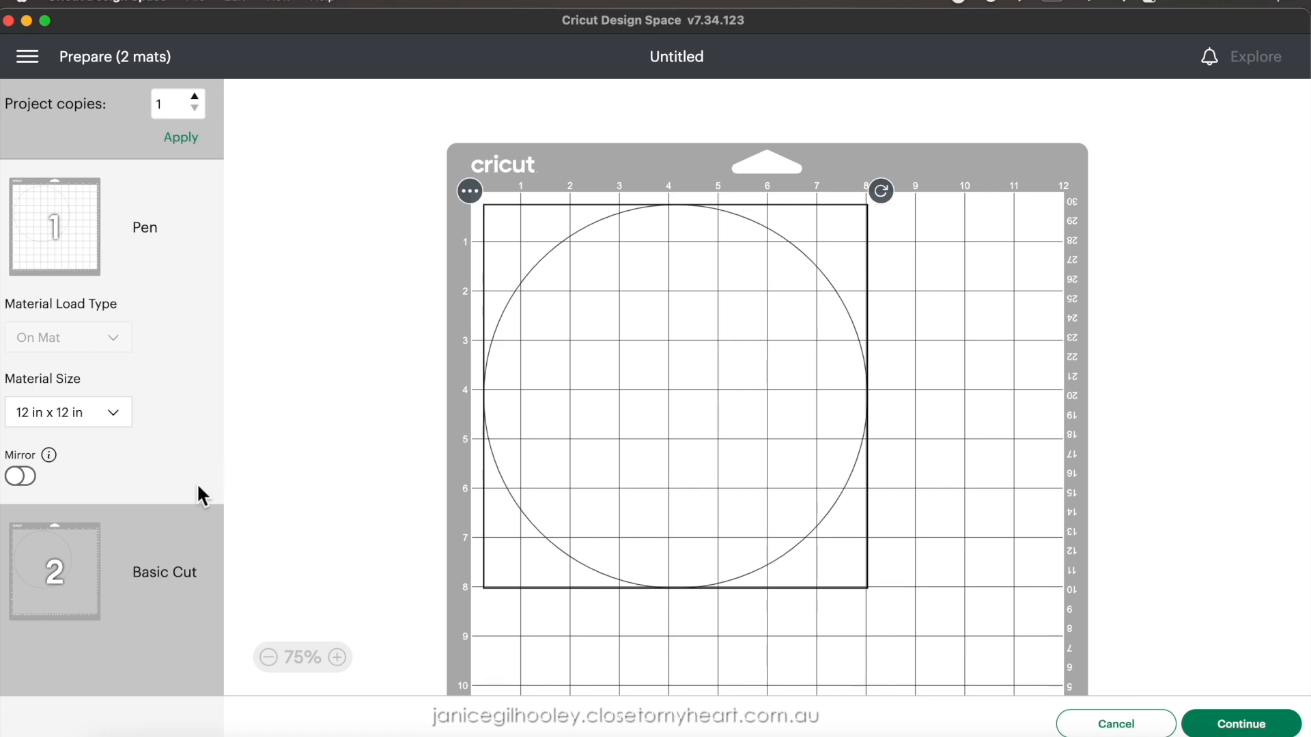
pyautogui.click(52, 568)
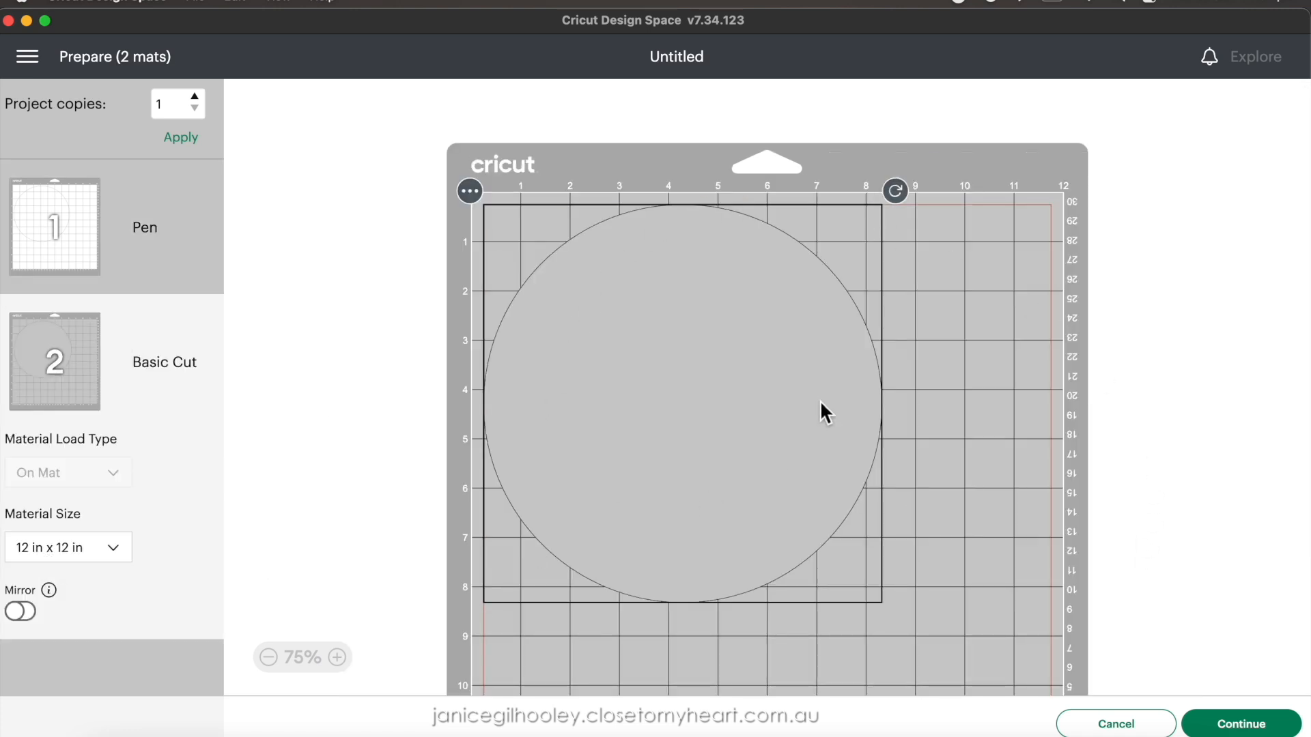
pyautogui.click(80, 237)
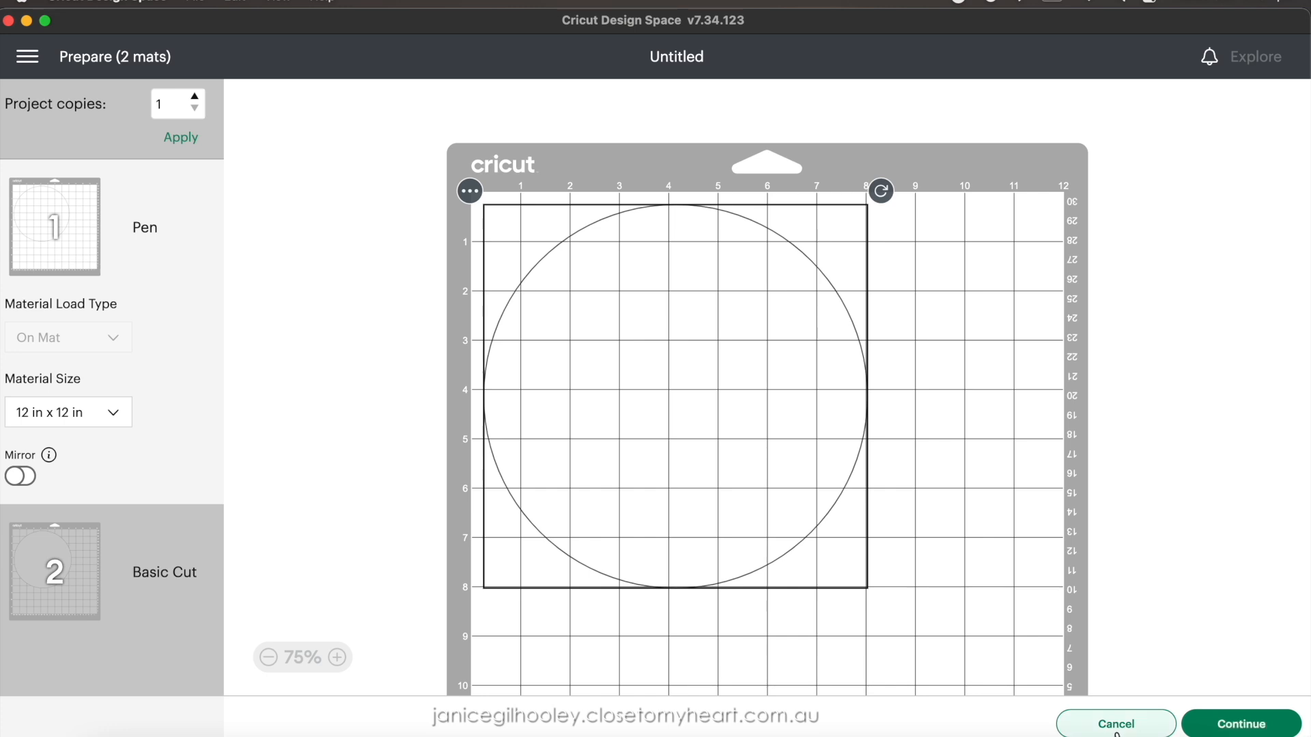
pyautogui.click(1131, 726)
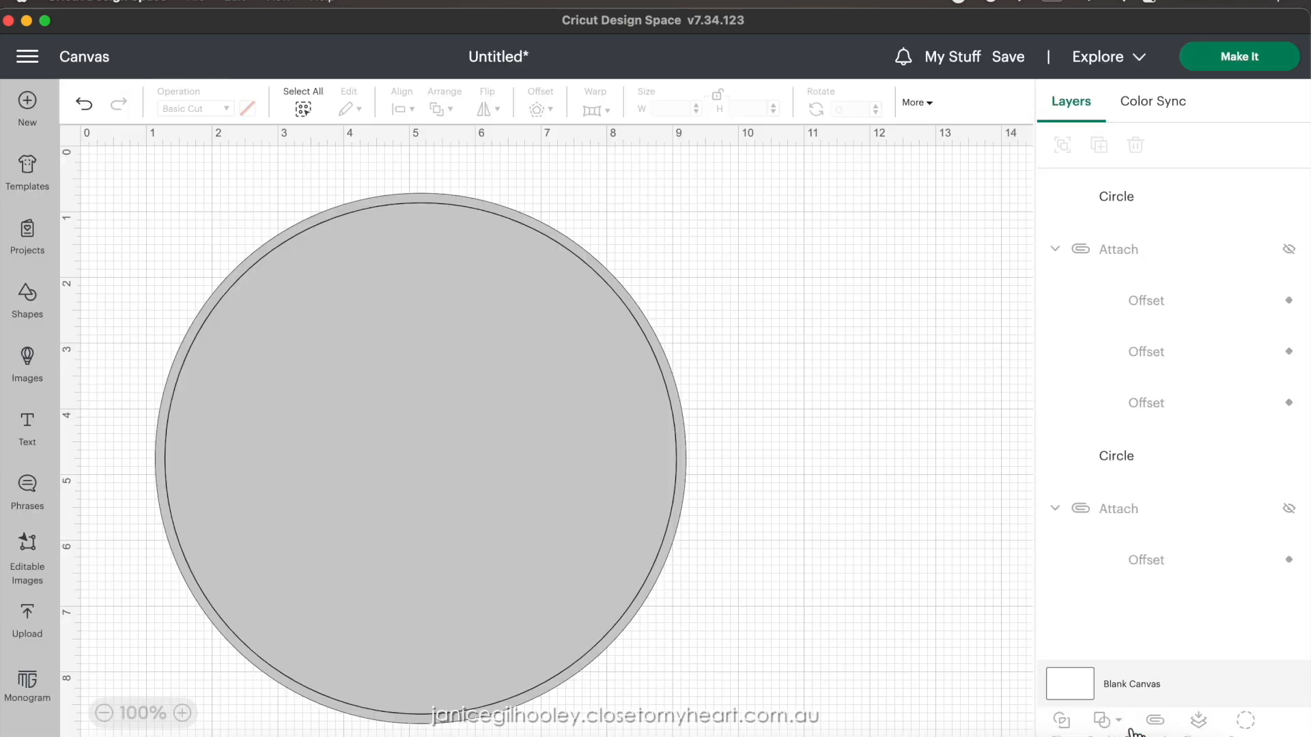
# - Group the two circles and preview how they are laid out on the mats
pyautogui.moveTo(780, 228); pyautogui.dragTo(447, 447)
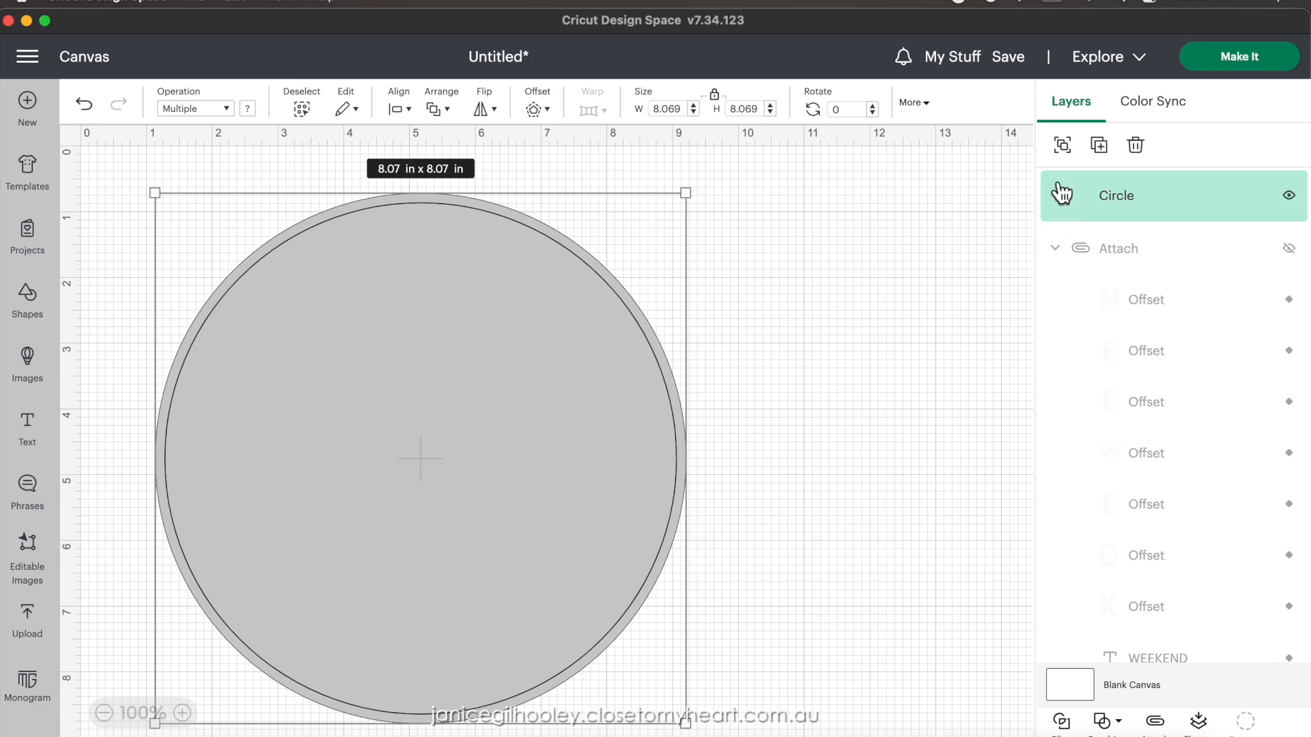
pyautogui.click(1065, 146)
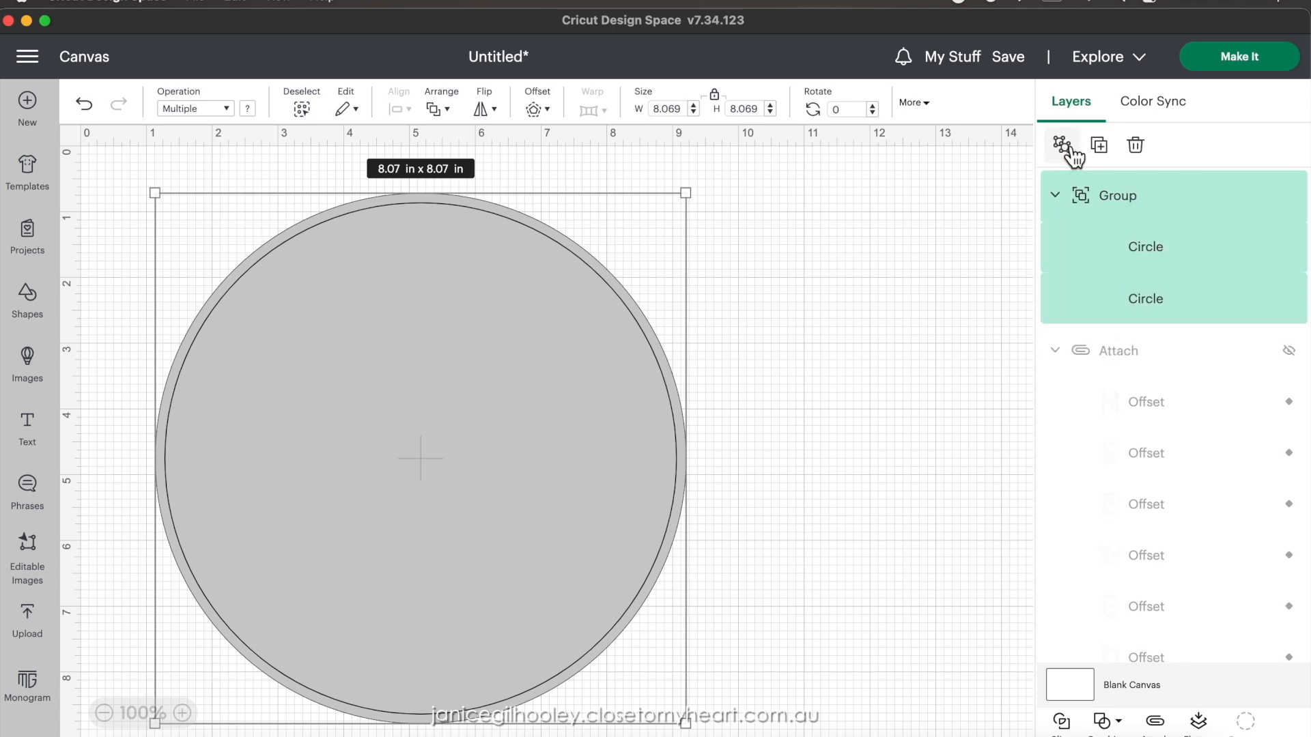
pyautogui.click(1269, 63)
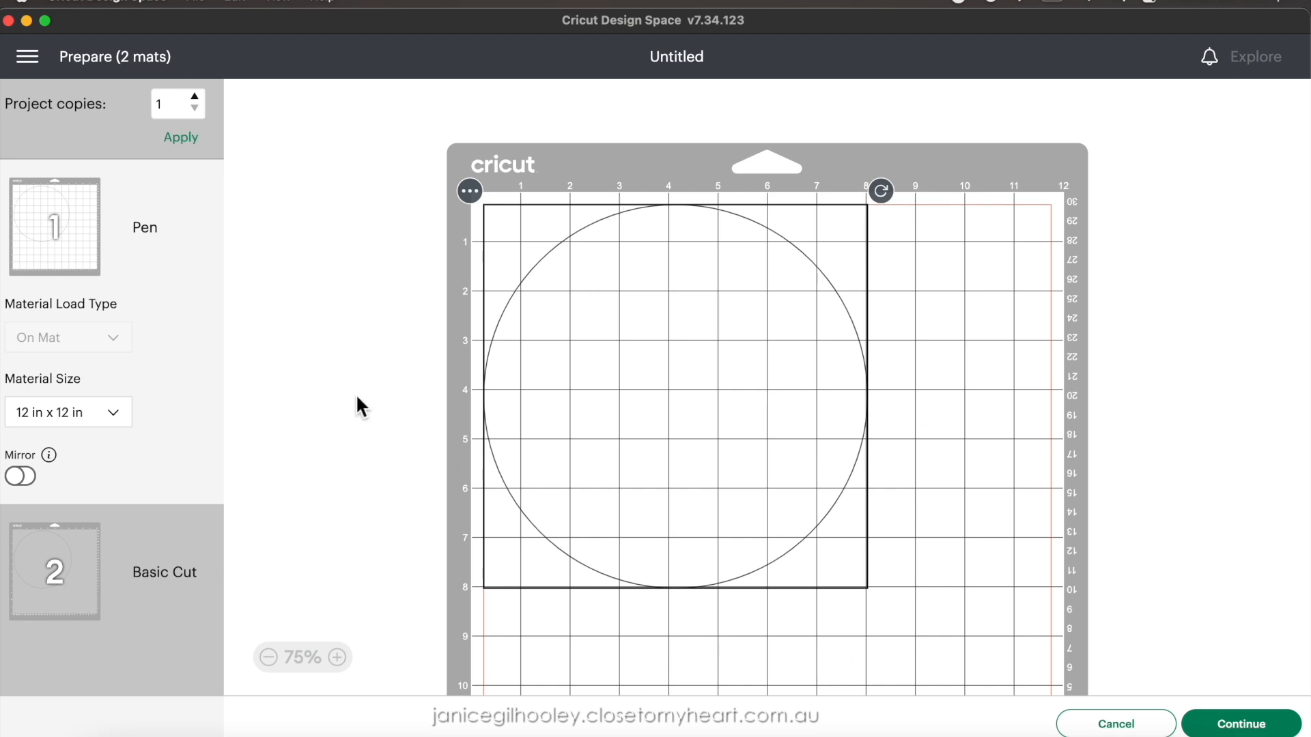
# - View the Basic Cut mat's layout, return to the canvas and ungroup the two circles
pyautogui.click(41, 605)
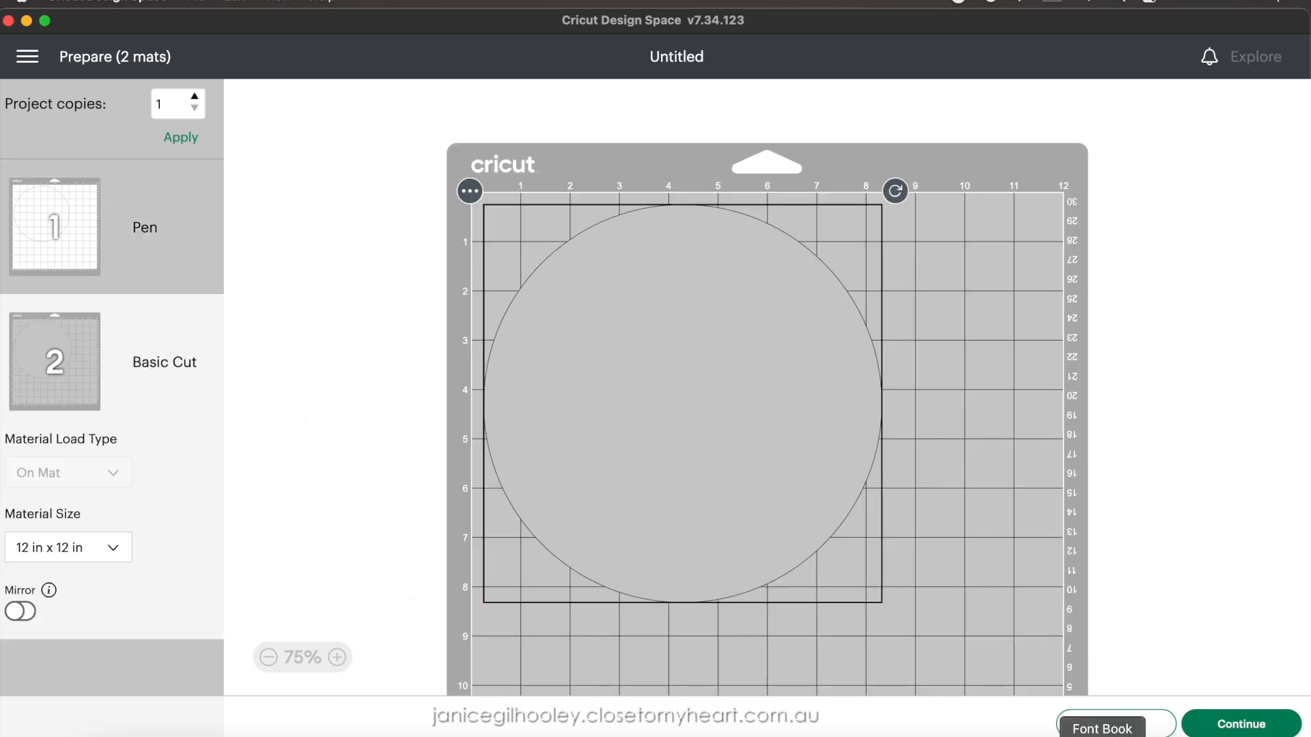
pyautogui.click(1139, 726)
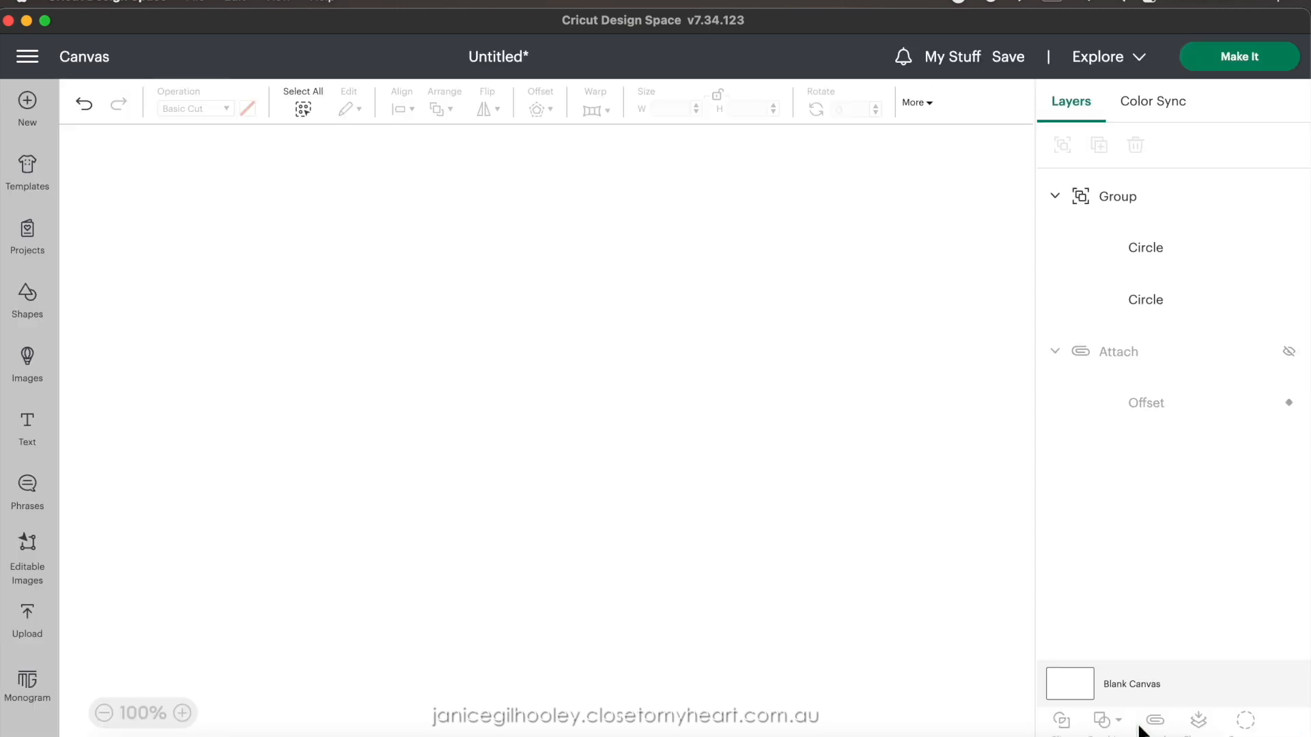
pyautogui.click(545, 335)
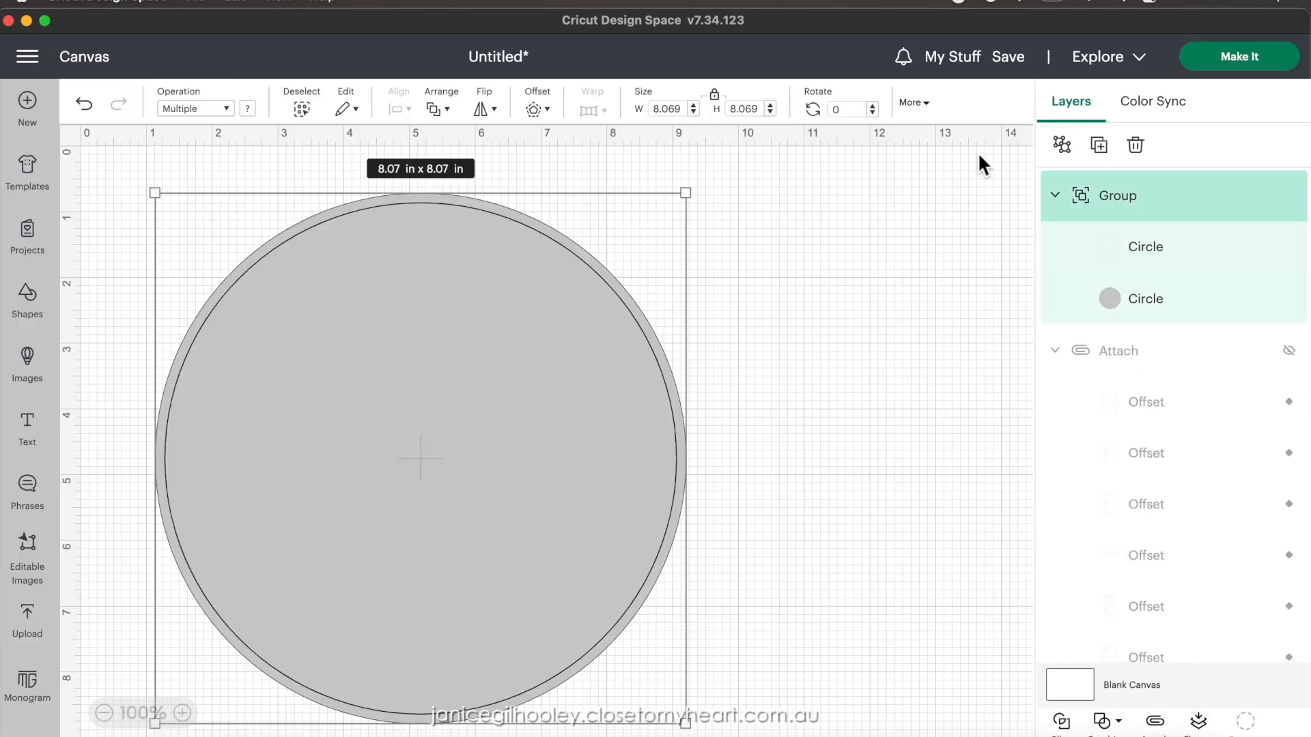
pyautogui.click(1070, 160)
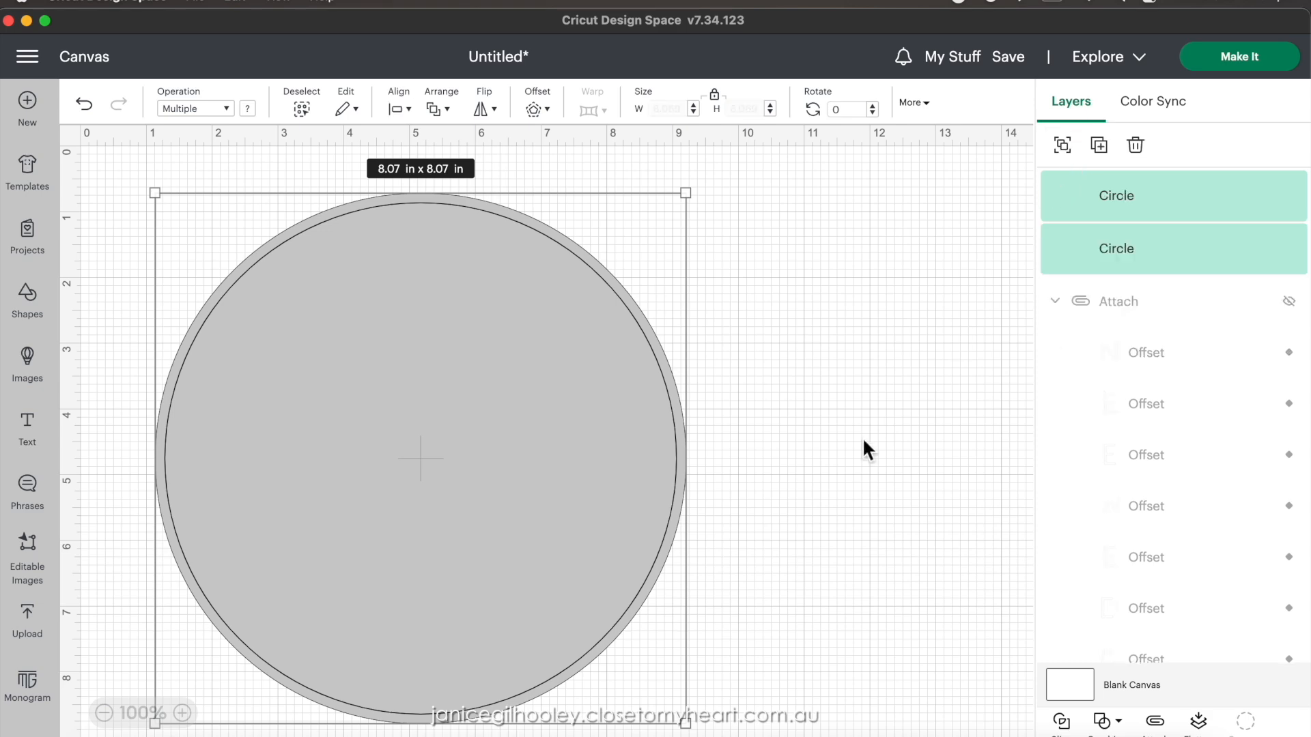
# - Attach the two circles to each other and preview their layout on the mat before returning to the canvas
pyautogui.click(863, 441)
pyautogui.moveTo(850, 392); pyautogui.dragTo(262, 549)
pyautogui.click(1157, 728)
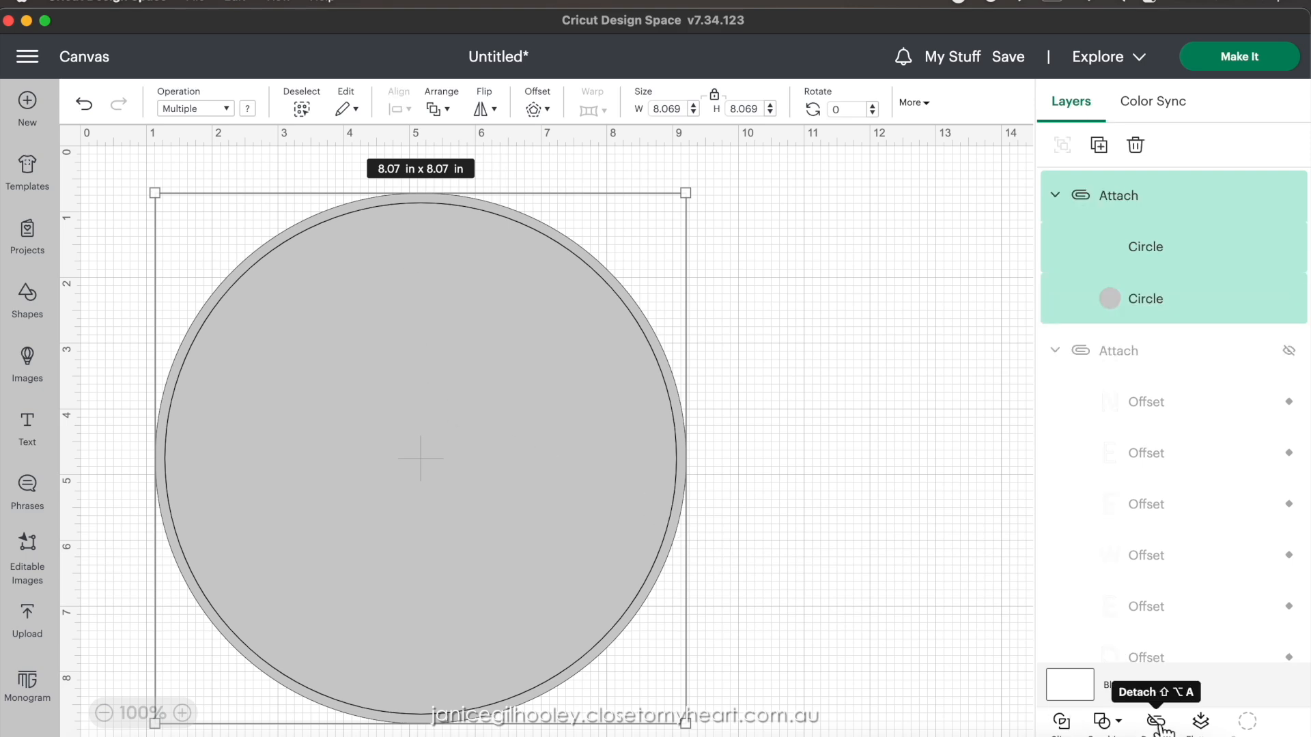
pyautogui.click(1242, 63)
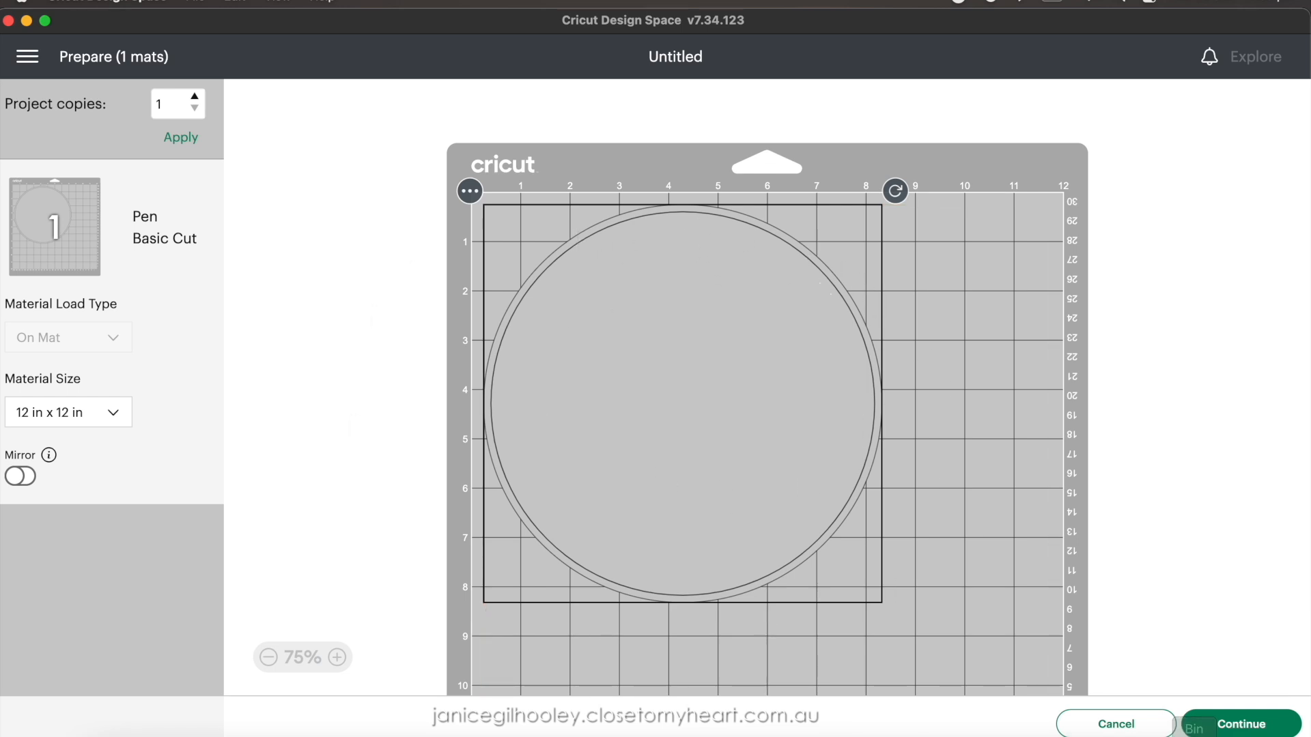
pyautogui.click(1116, 724)
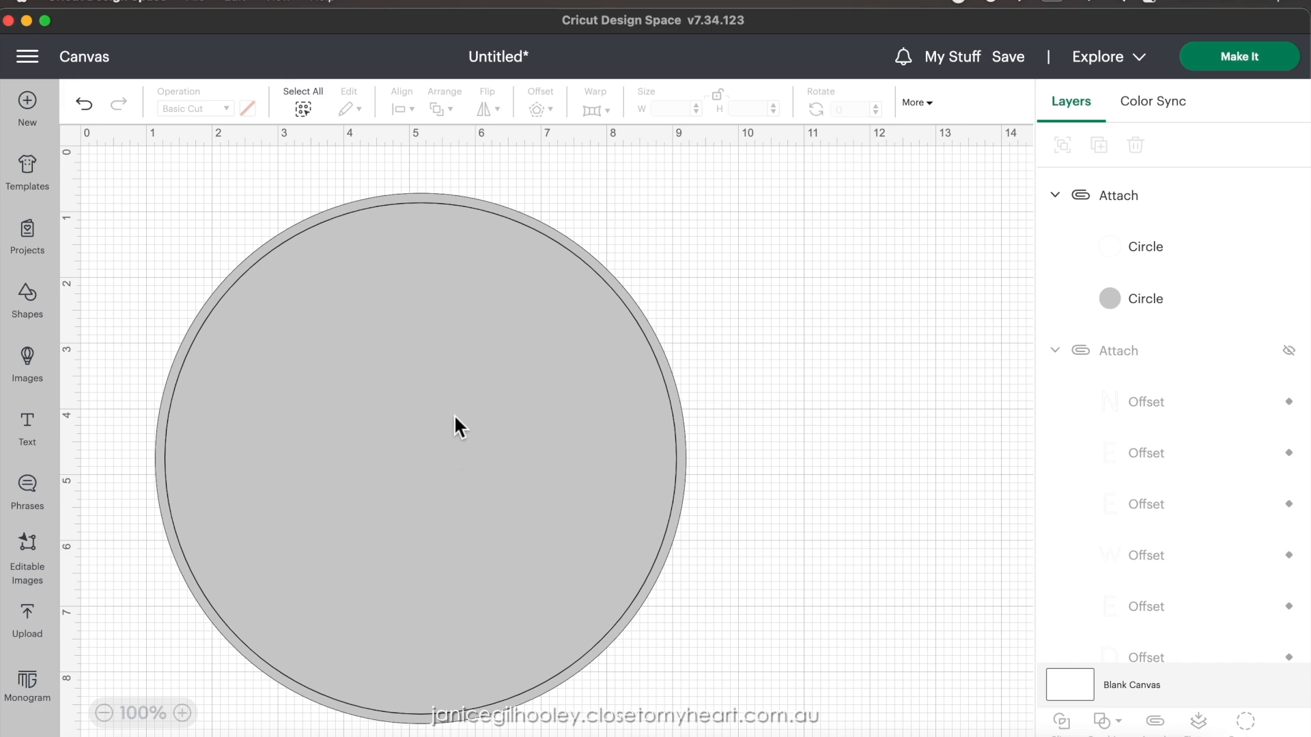
# - Delete the attached circles and insert a hexagon from the free shapes
pyautogui.click(466, 345)
pyautogui.press('Delete')
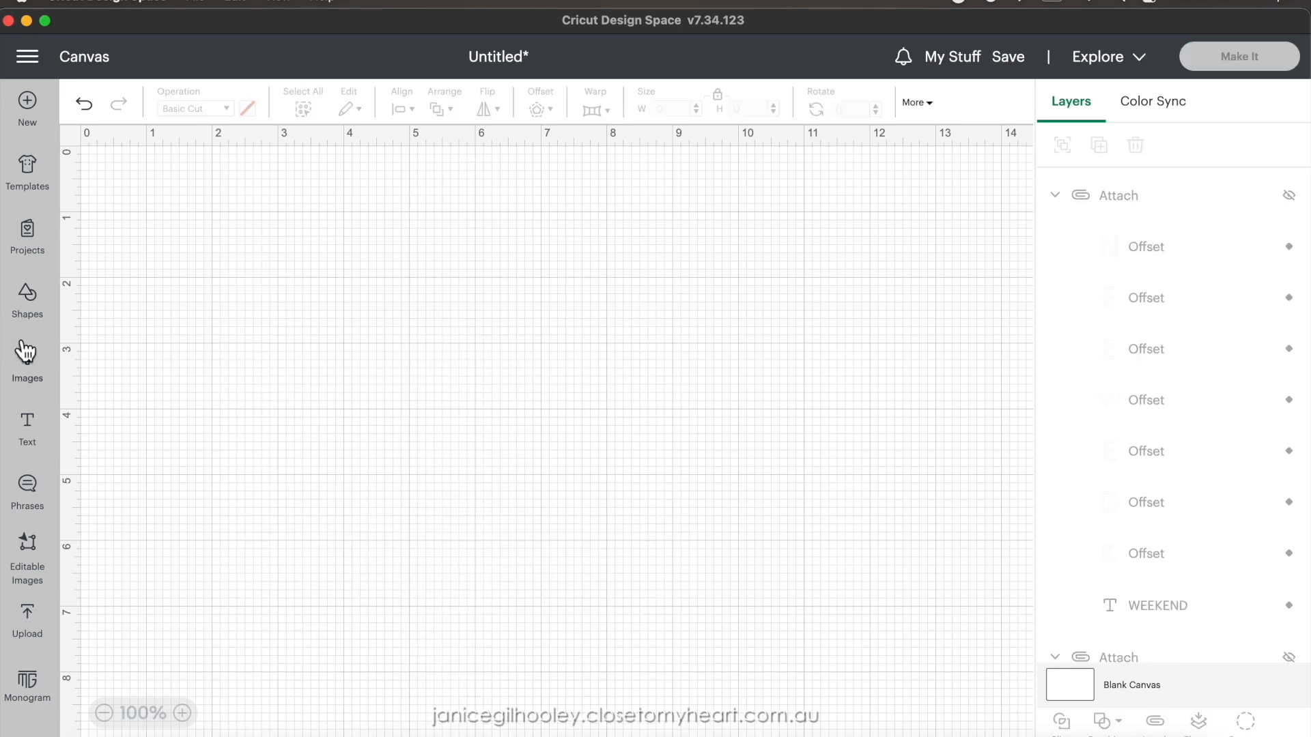
pyautogui.click(42, 313)
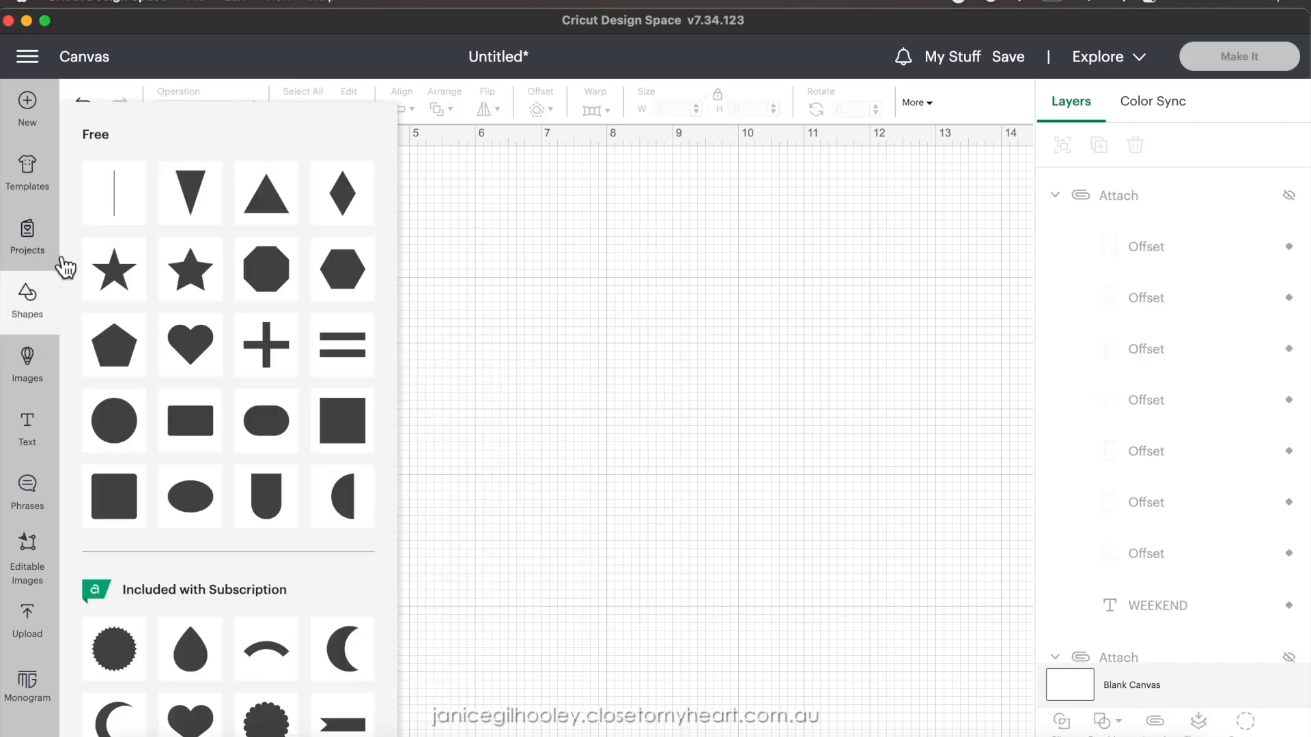
pyautogui.click(347, 286)
# - Color the hexagon tan and enlarge it to about 8.36 × 7.24 in
pyautogui.click(248, 109)
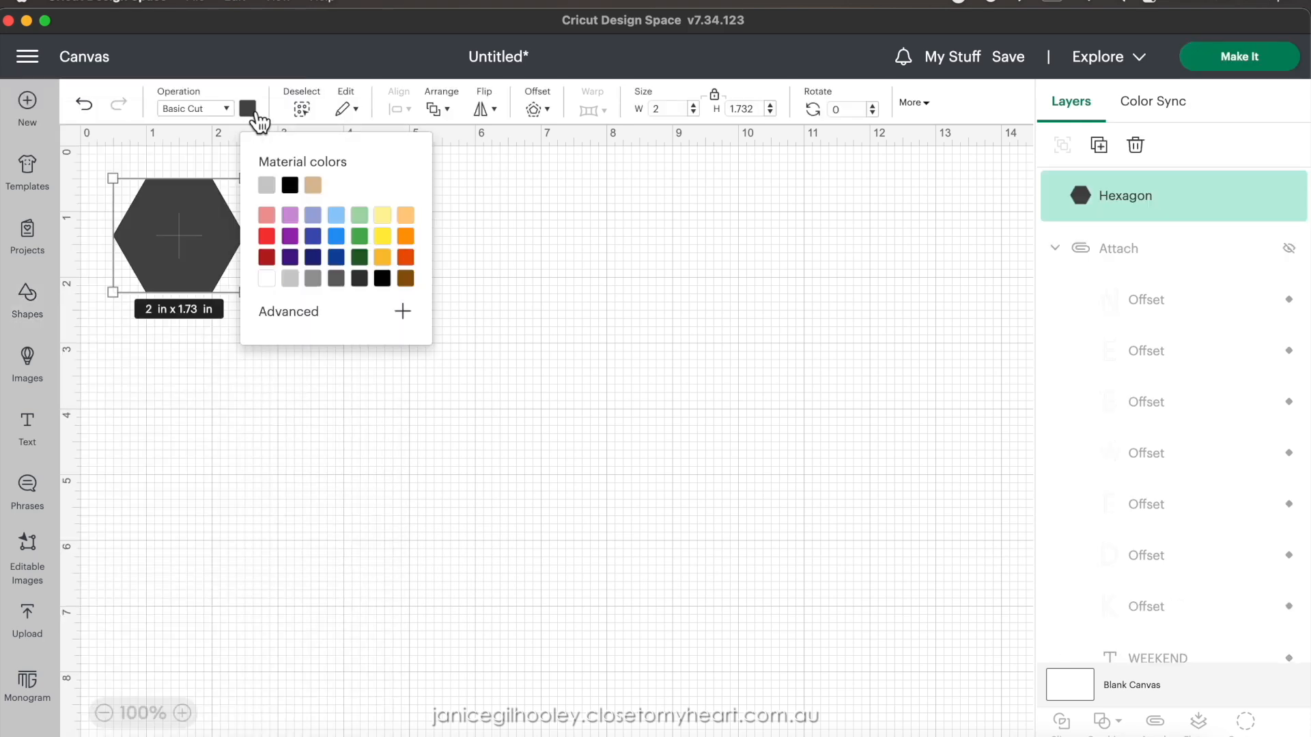
pyautogui.click(314, 188)
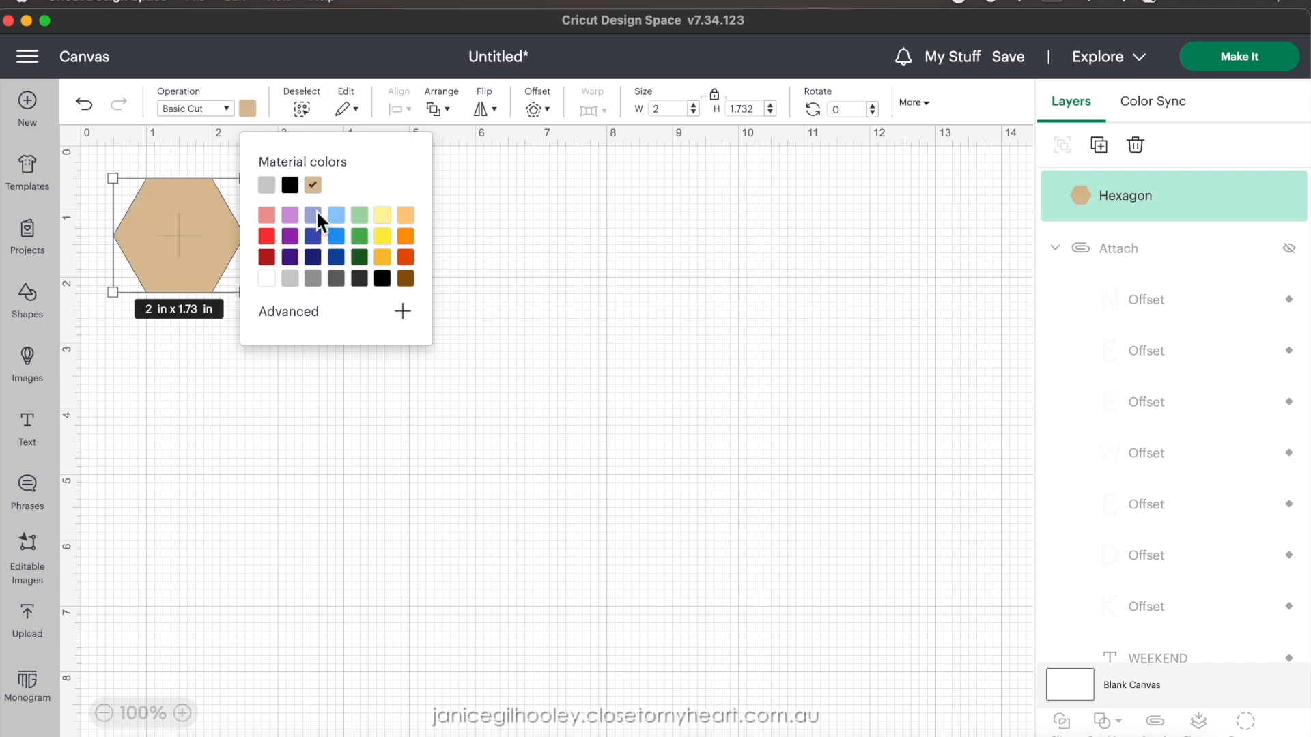
pyautogui.click(442, 441)
pyautogui.click(204, 272)
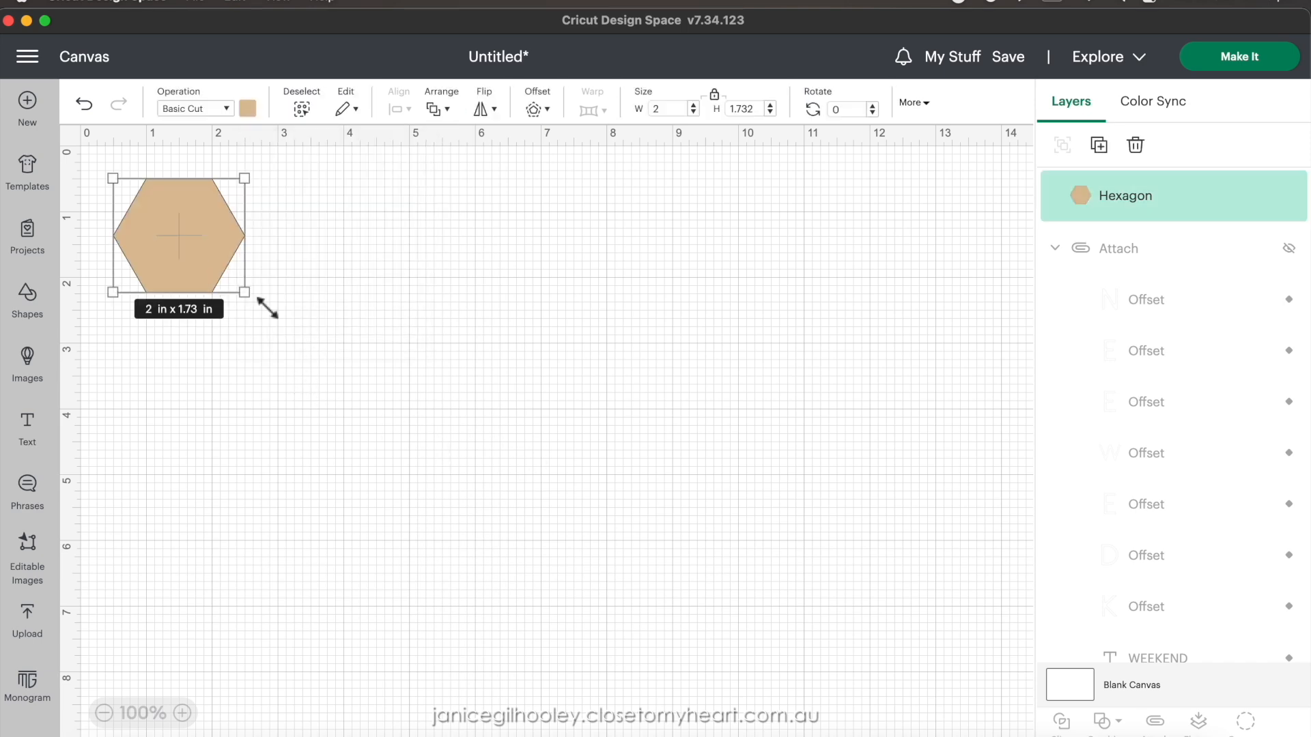
pyautogui.moveTo(257, 304); pyautogui.dragTo(691, 623)
pyautogui.click(816, 412)
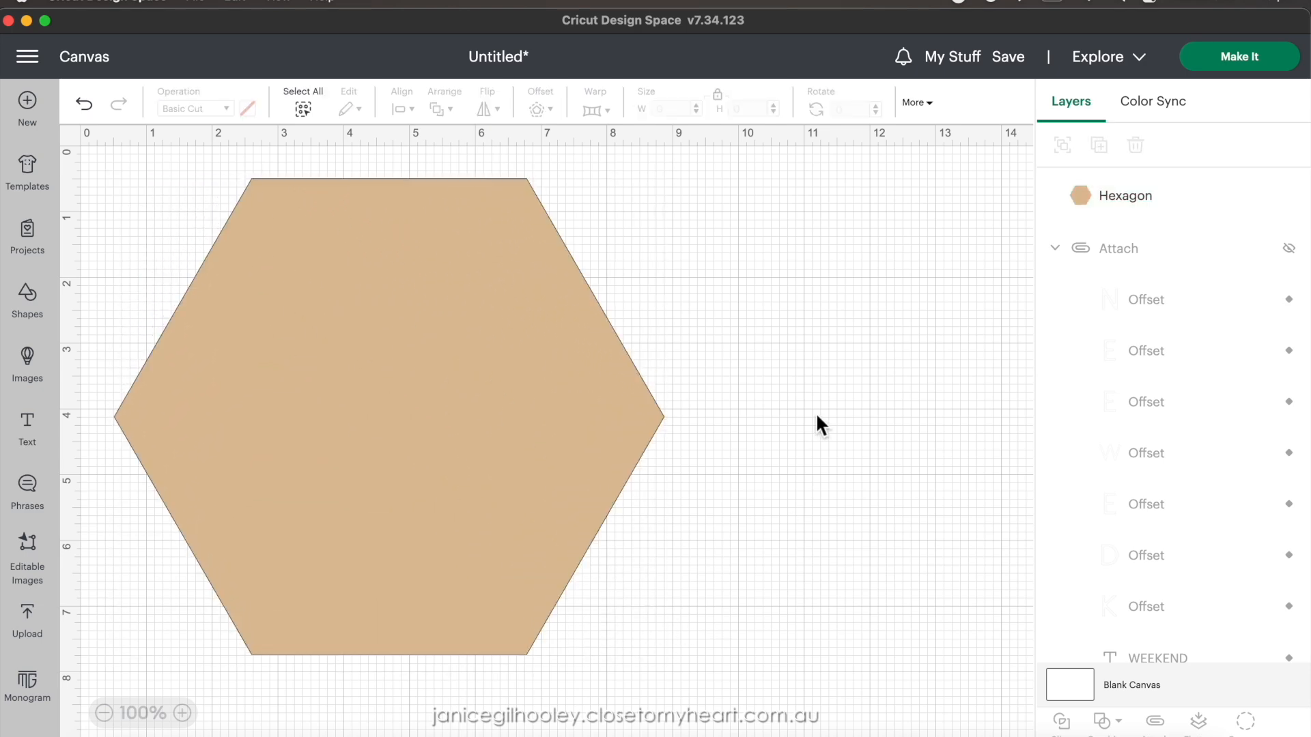
# - Start an offset of the hexagon, trying distances of -0.167 in and 0.278 in, and choose square corners
pyautogui.click(293, 296)
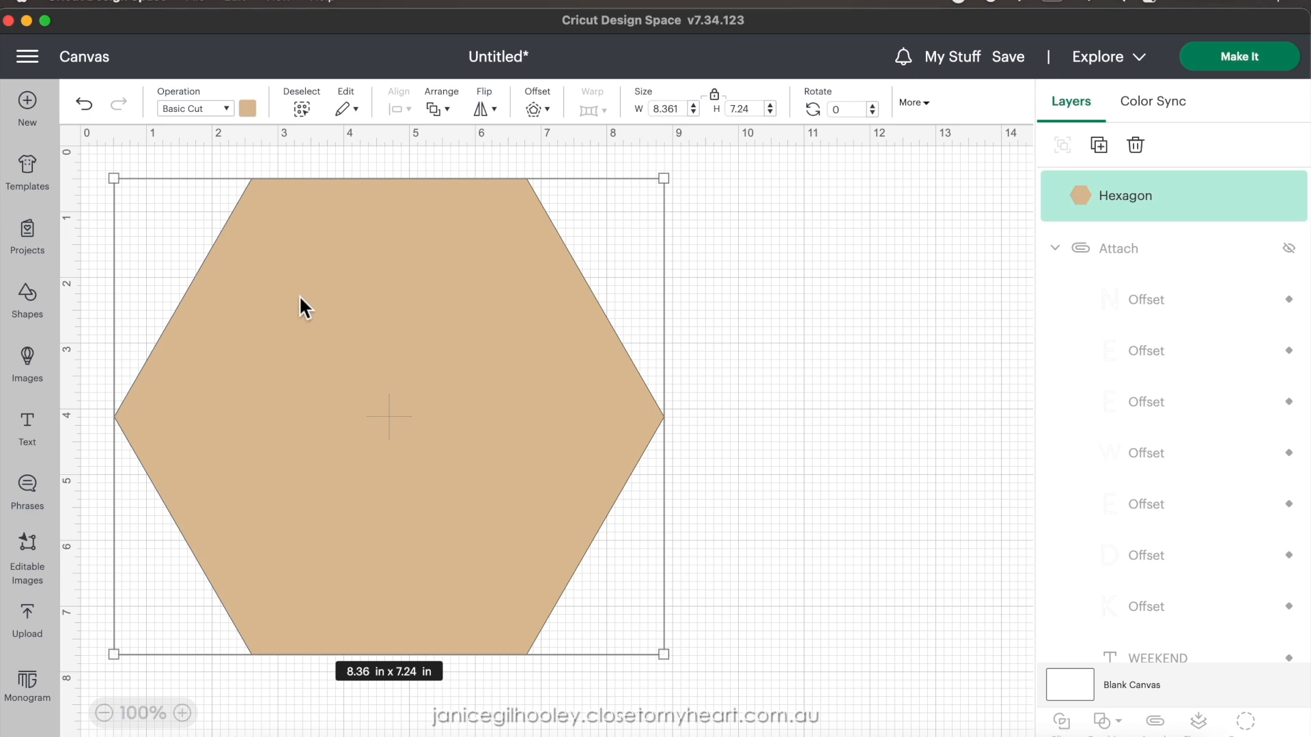
pyautogui.click(555, 113)
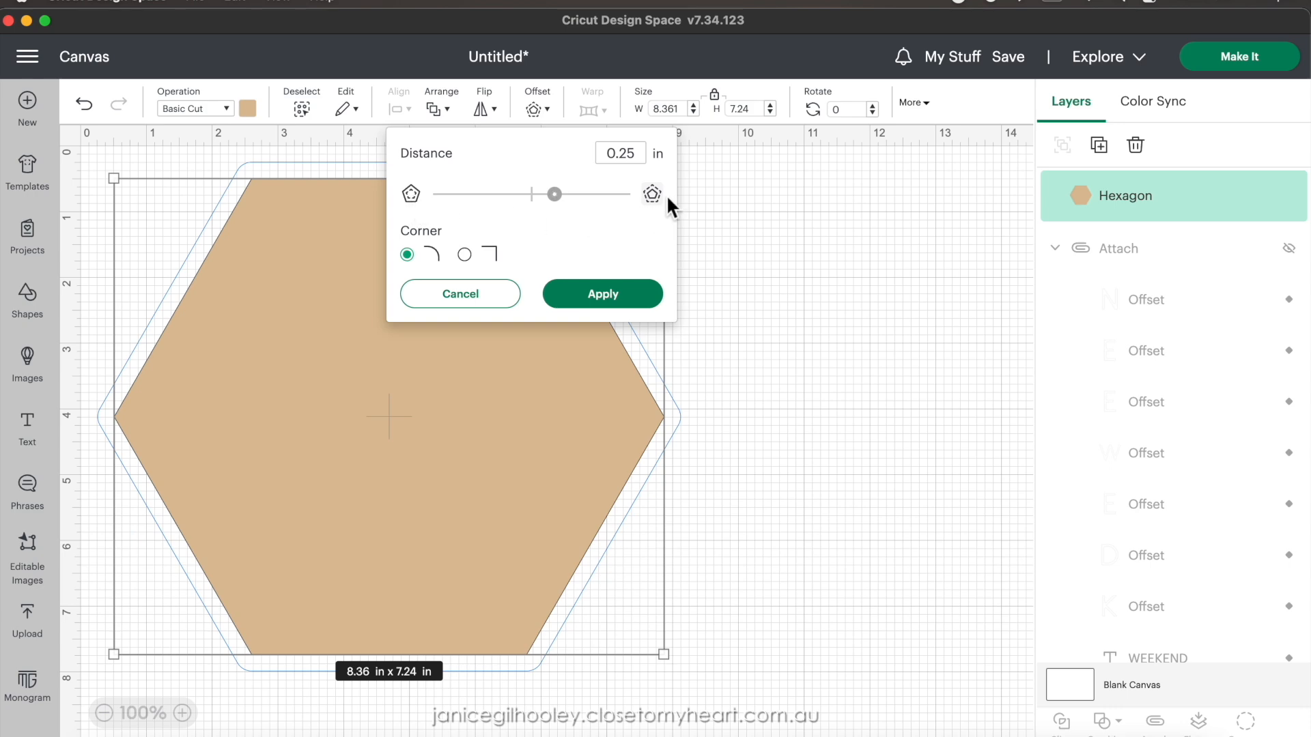
pyautogui.moveTo(559, 196); pyautogui.dragTo(525, 199)
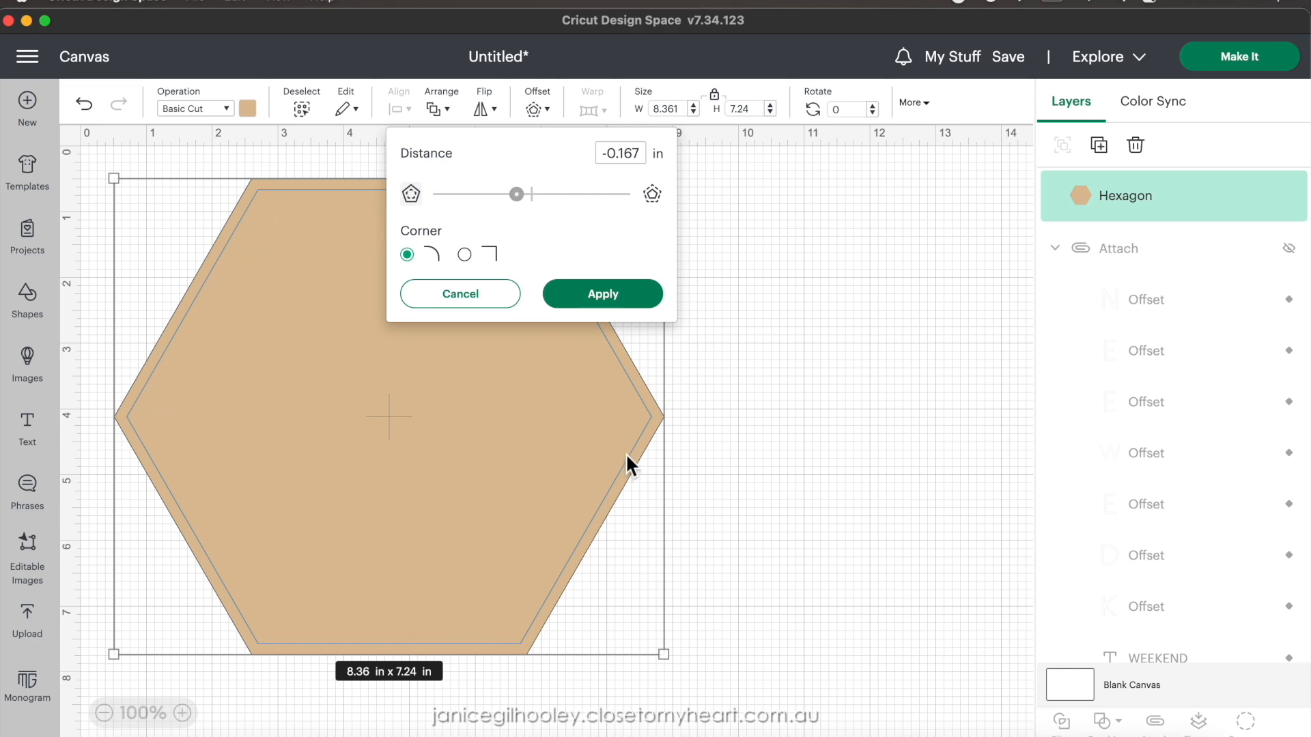
pyautogui.moveTo(517, 194); pyautogui.dragTo(558, 206)
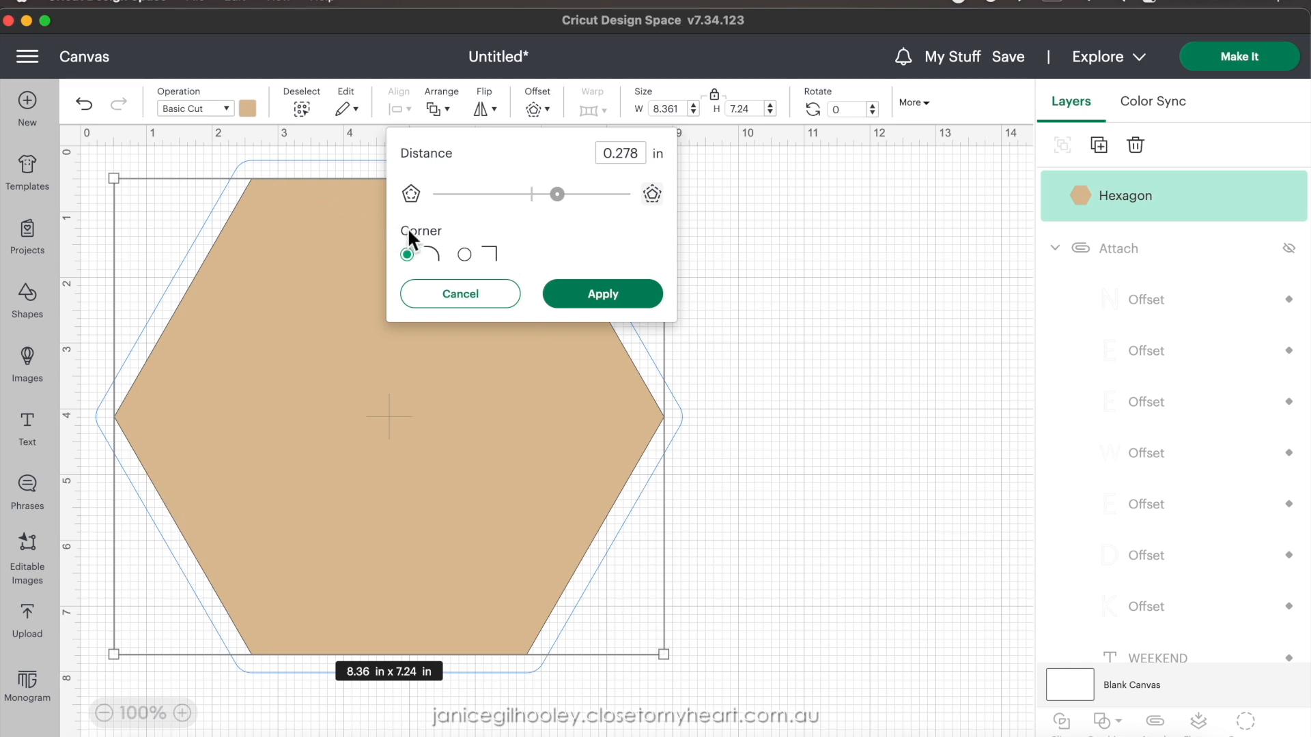
pyautogui.click(465, 255)
pyautogui.click(407, 256)
pyautogui.click(465, 256)
# - Set the hexagon's inward offset distance to -0.13 in and apply the offset
pyautogui.moveTo(558, 197); pyautogui.dragTo(440, 216)
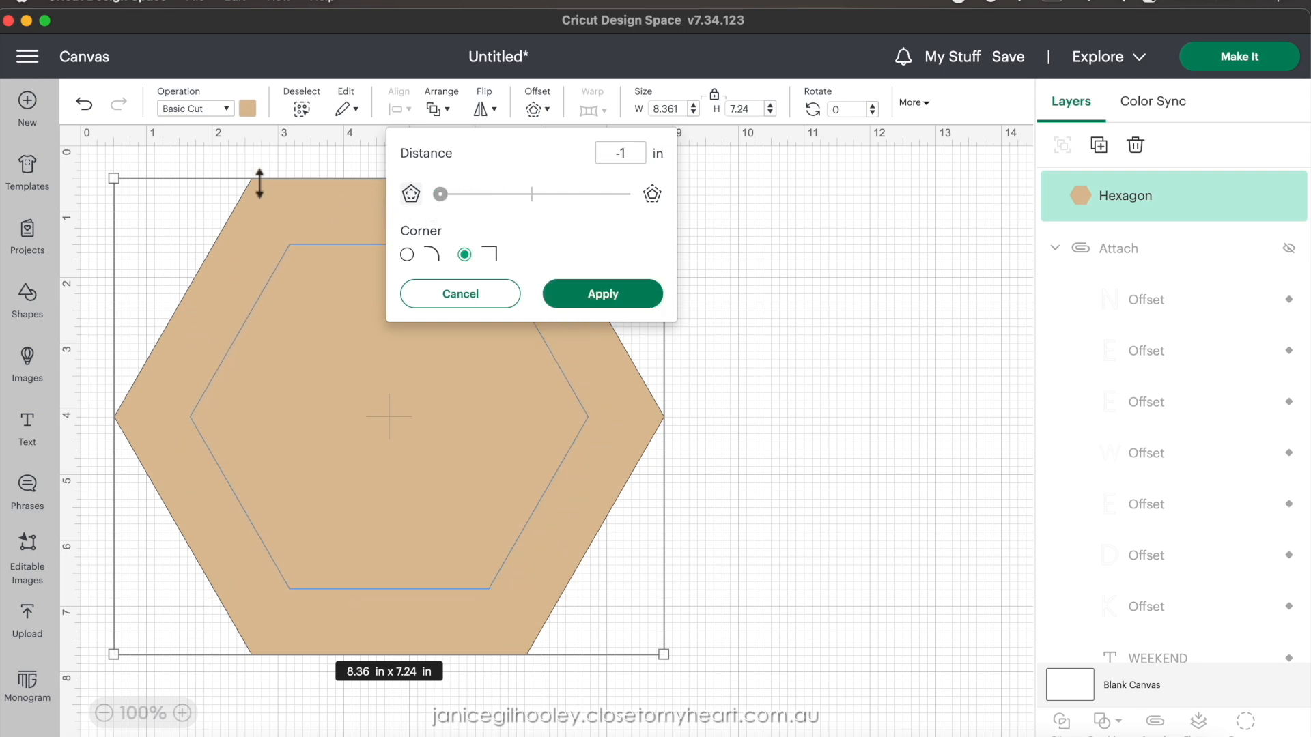
pyautogui.moveTo(450, 214); pyautogui.dragTo(527, 213)
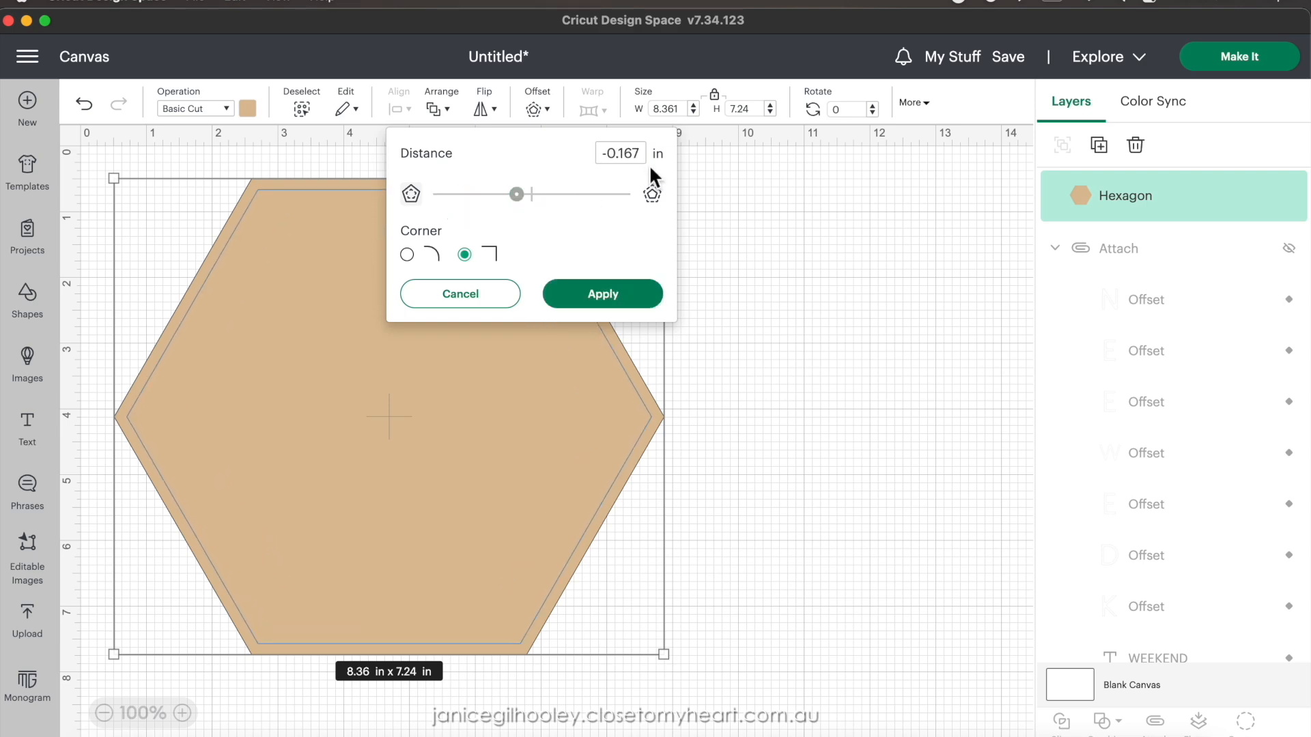
pyautogui.moveTo(605, 154); pyautogui.dragTo(646, 155)
pyautogui.write('0.13')
pyautogui.click(602, 303)
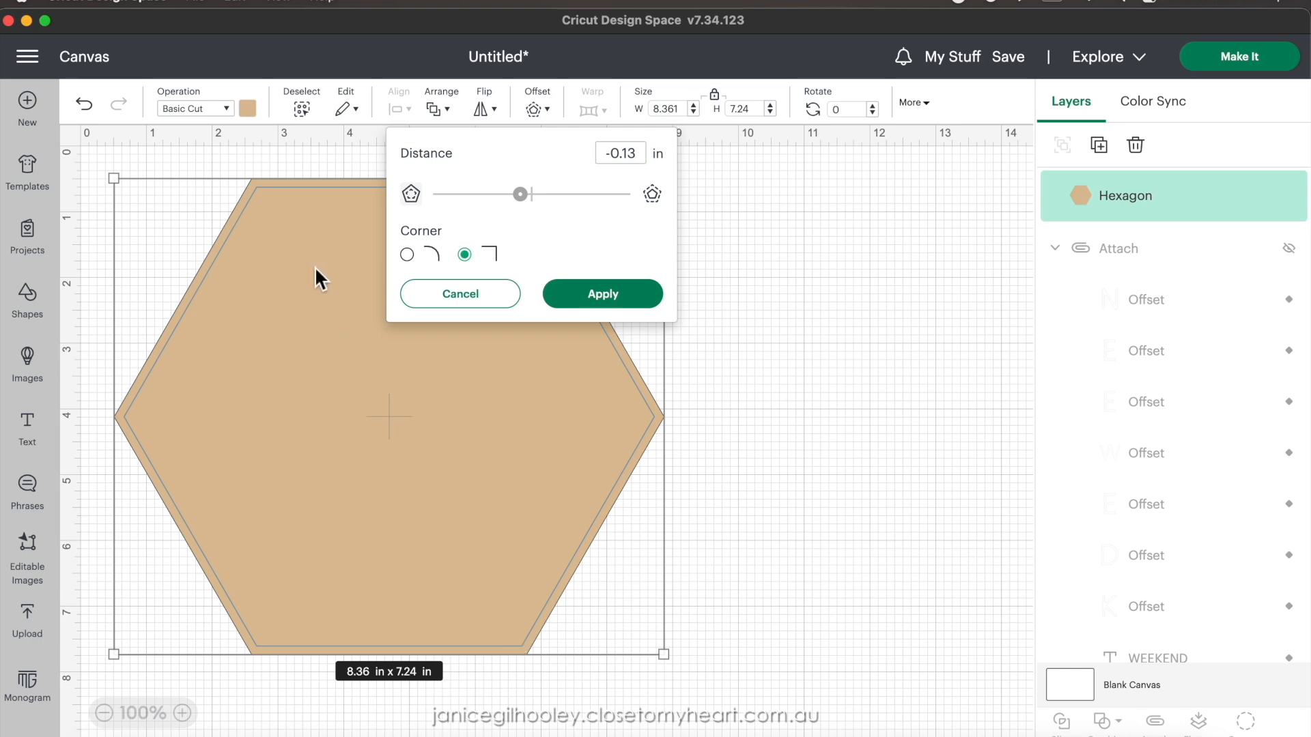
pyautogui.click(623, 298)
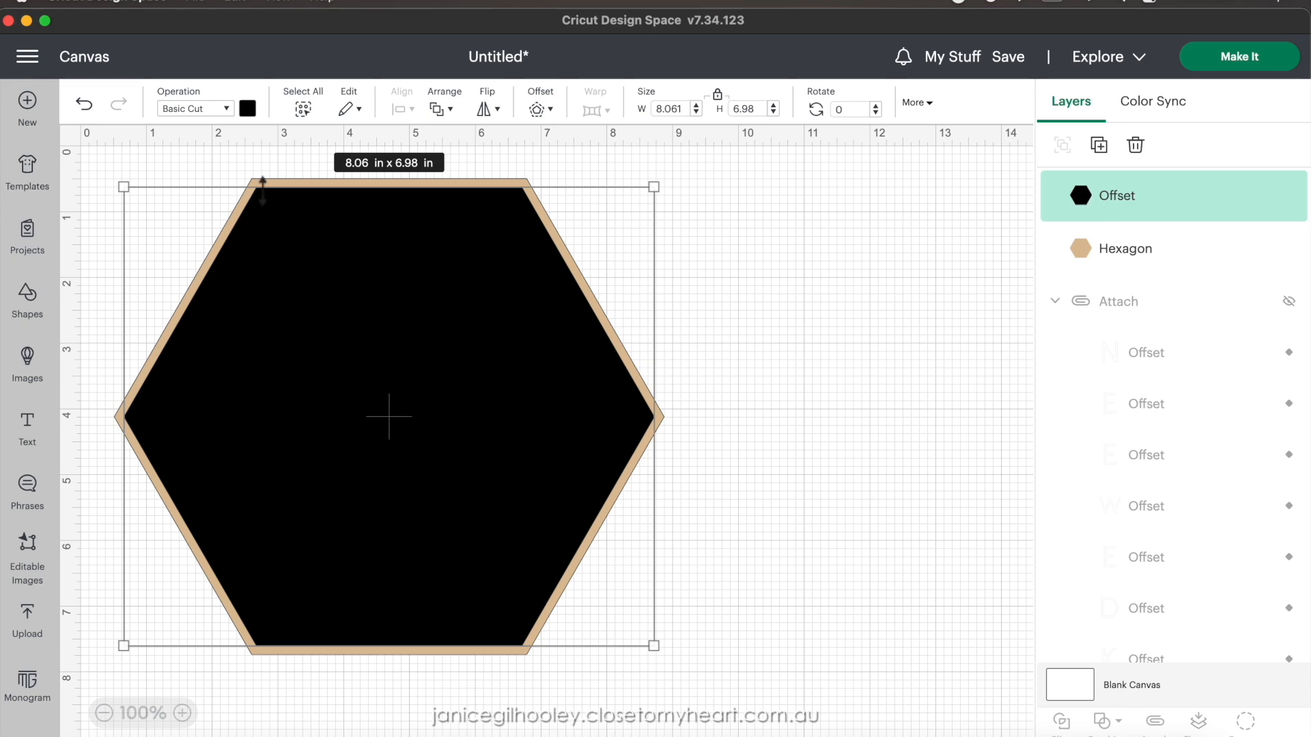
# - Change the inner hexagon's operation to Pen, keeping Fine Point (0.4mm) in Black
pyautogui.click(232, 110)
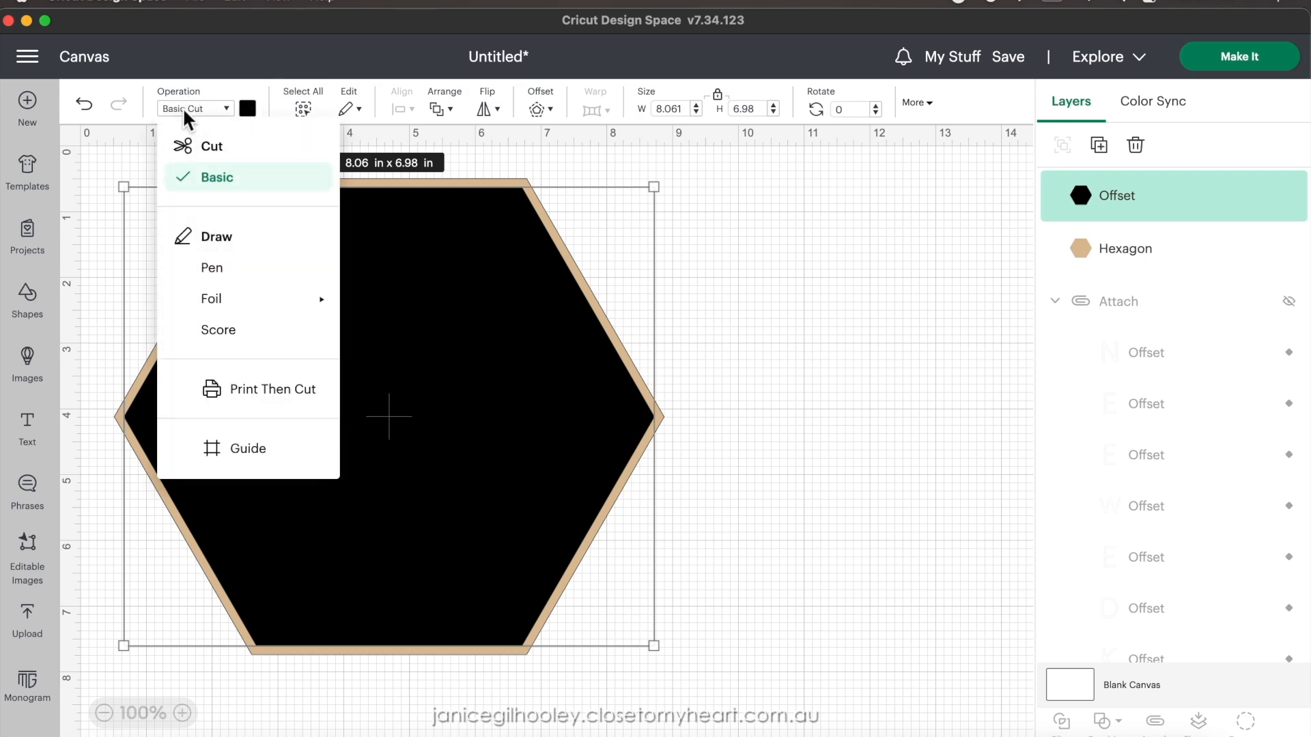
pyautogui.click(217, 266)
pyautogui.click(247, 109)
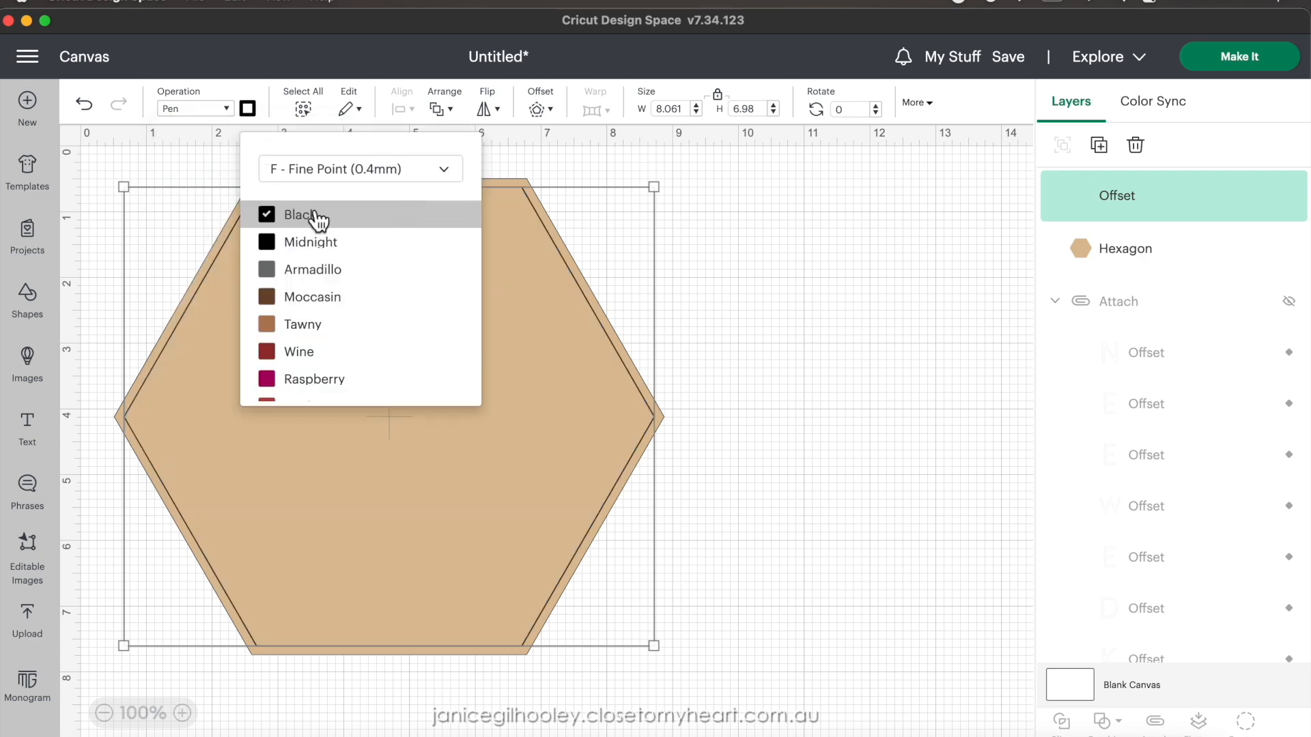
pyautogui.click(822, 306)
# - Attach the pen border to the outer hexagon and preview the mat
pyautogui.moveTo(795, 270); pyautogui.dragTo(414, 492)
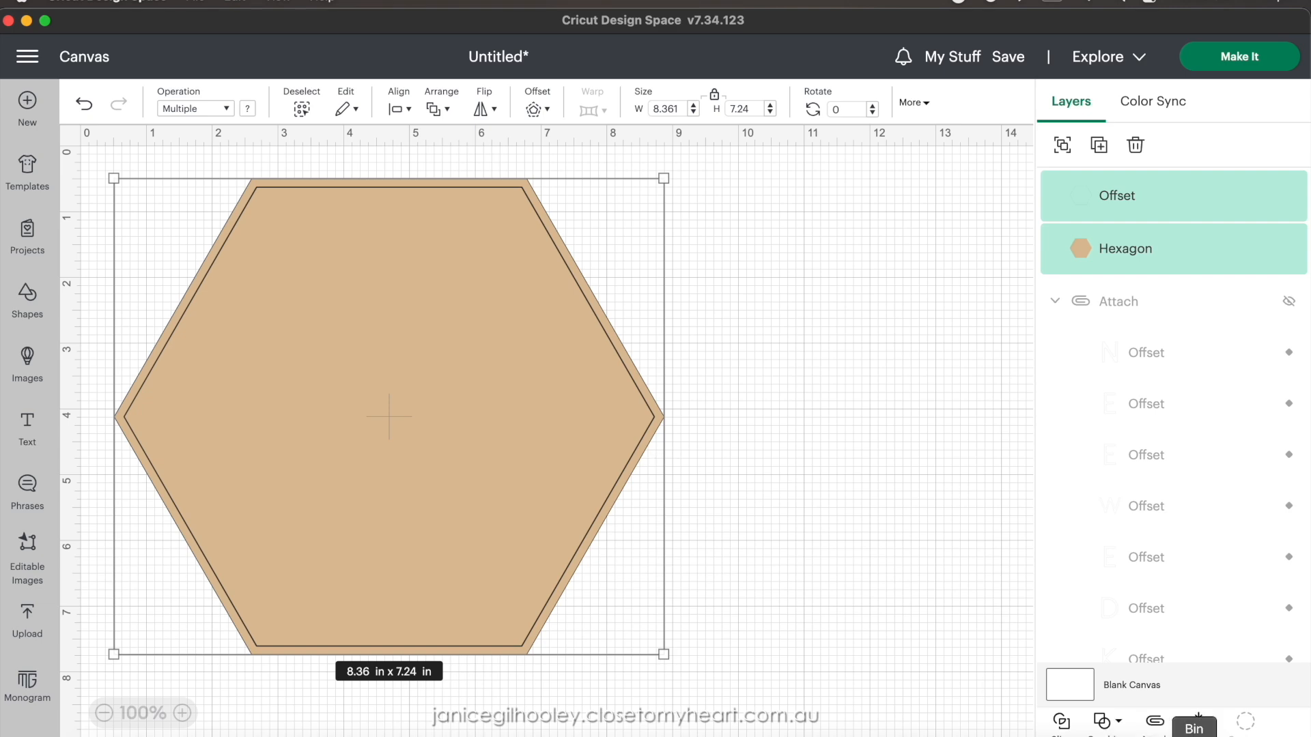
pyautogui.click(1161, 725)
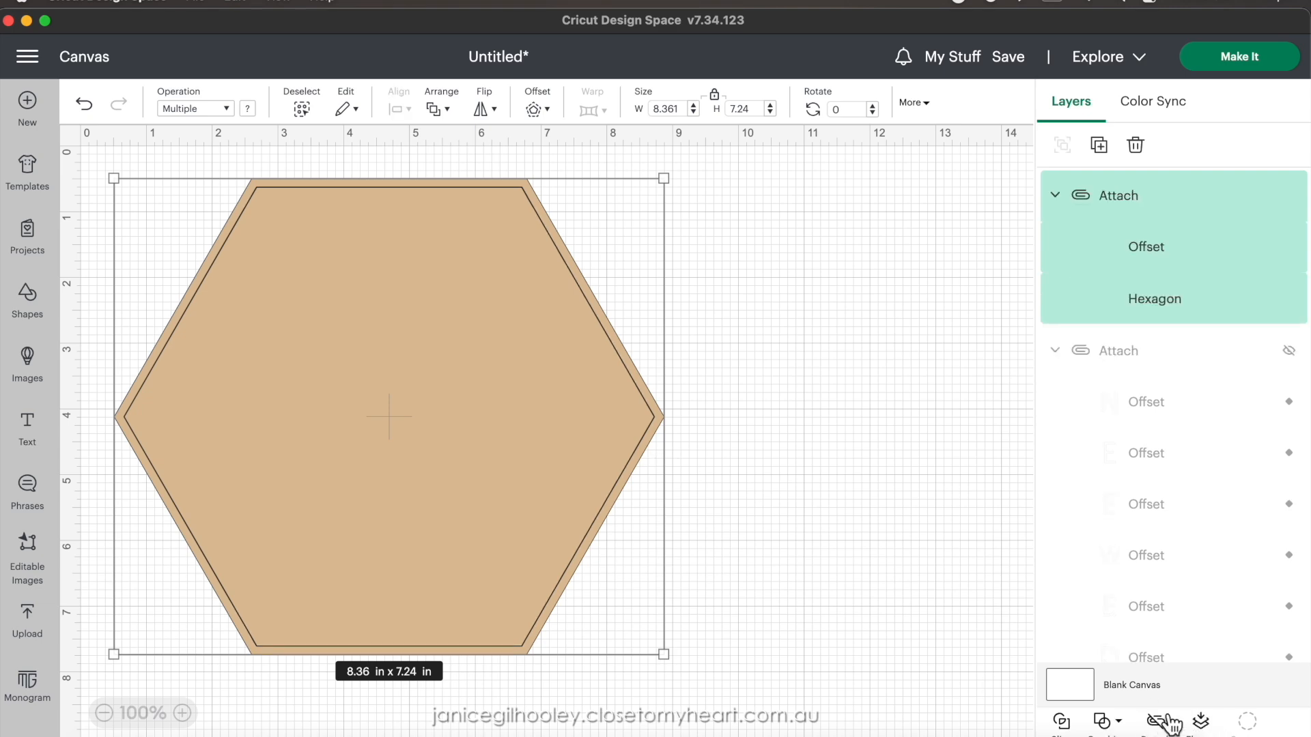
pyautogui.click(1249, 58)
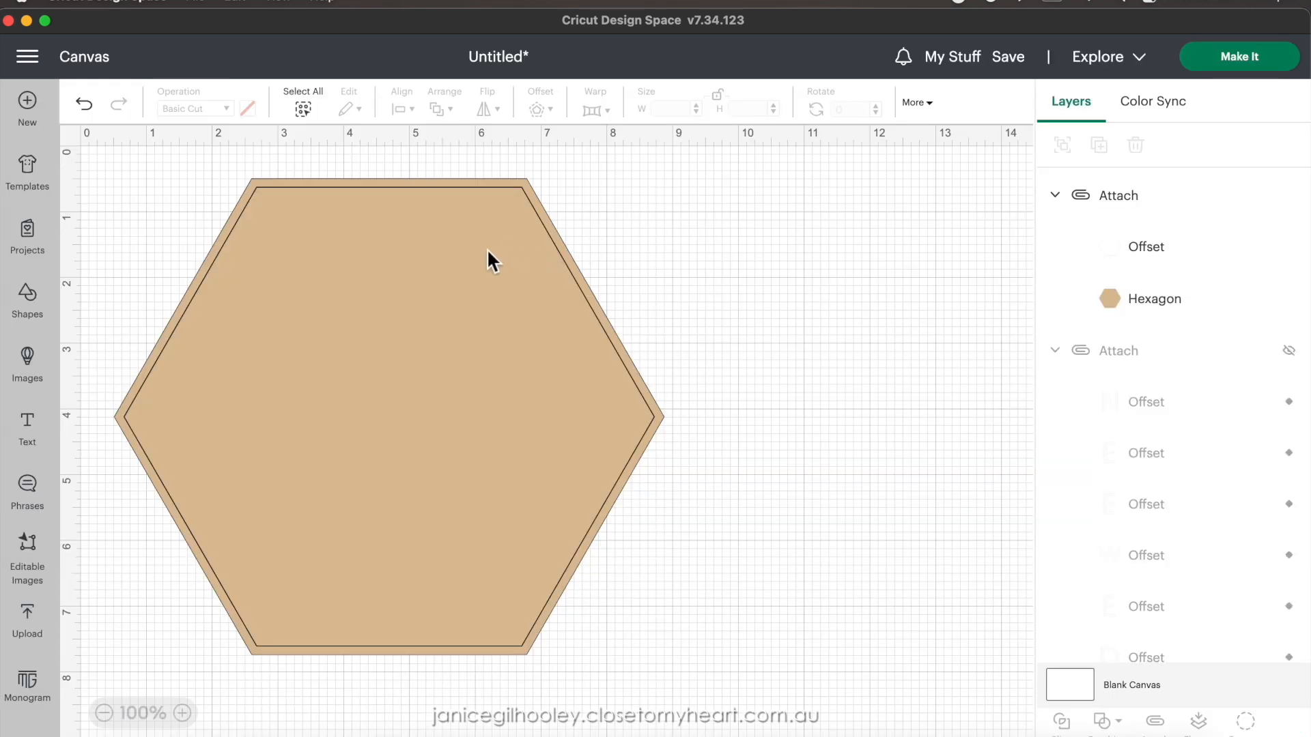
# - Delete the attached hexagon design and add a text object reading WEEKEND in capitals
pyautogui.click(473, 303)
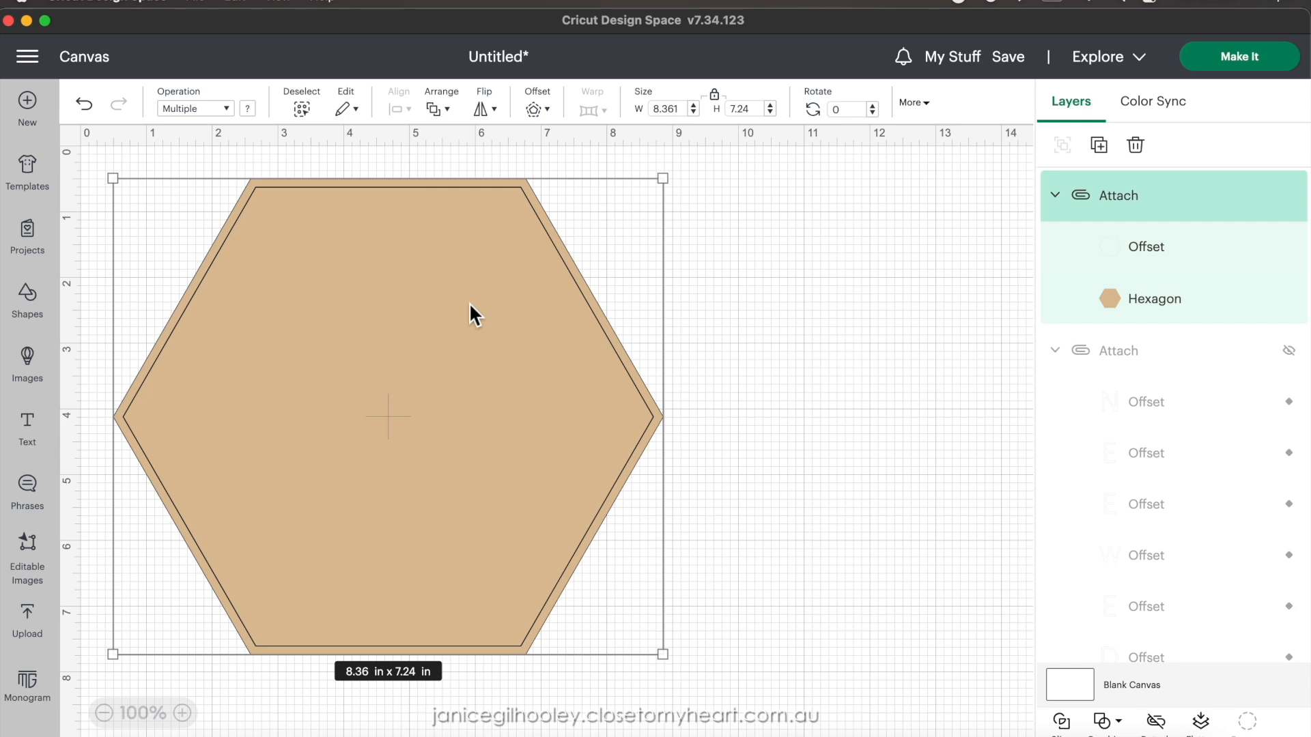
pyautogui.press('Delete')
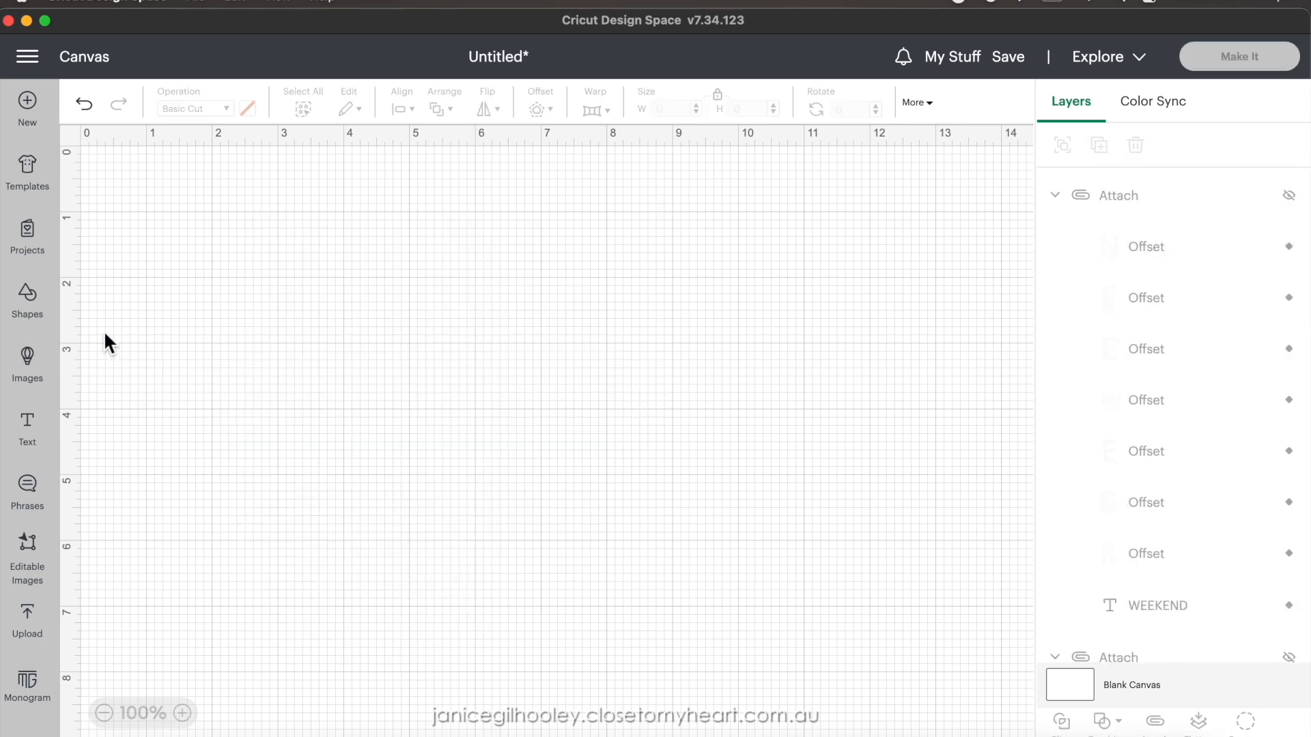
pyautogui.click(29, 427)
pyautogui.write('weeken')
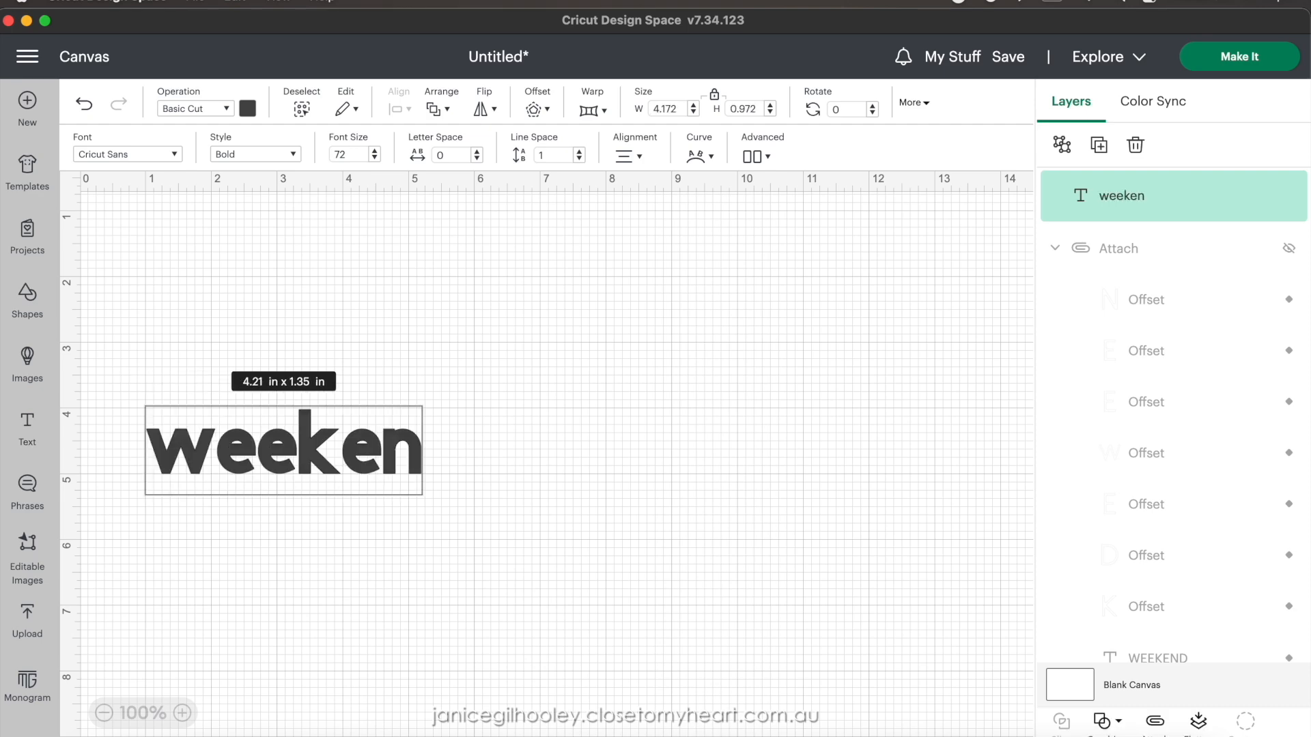
pyautogui.press('BackSpace')
pyautogui.press('BackSpace')
pyautogui.press('BackSpace')
pyautogui.press('BackSpace')
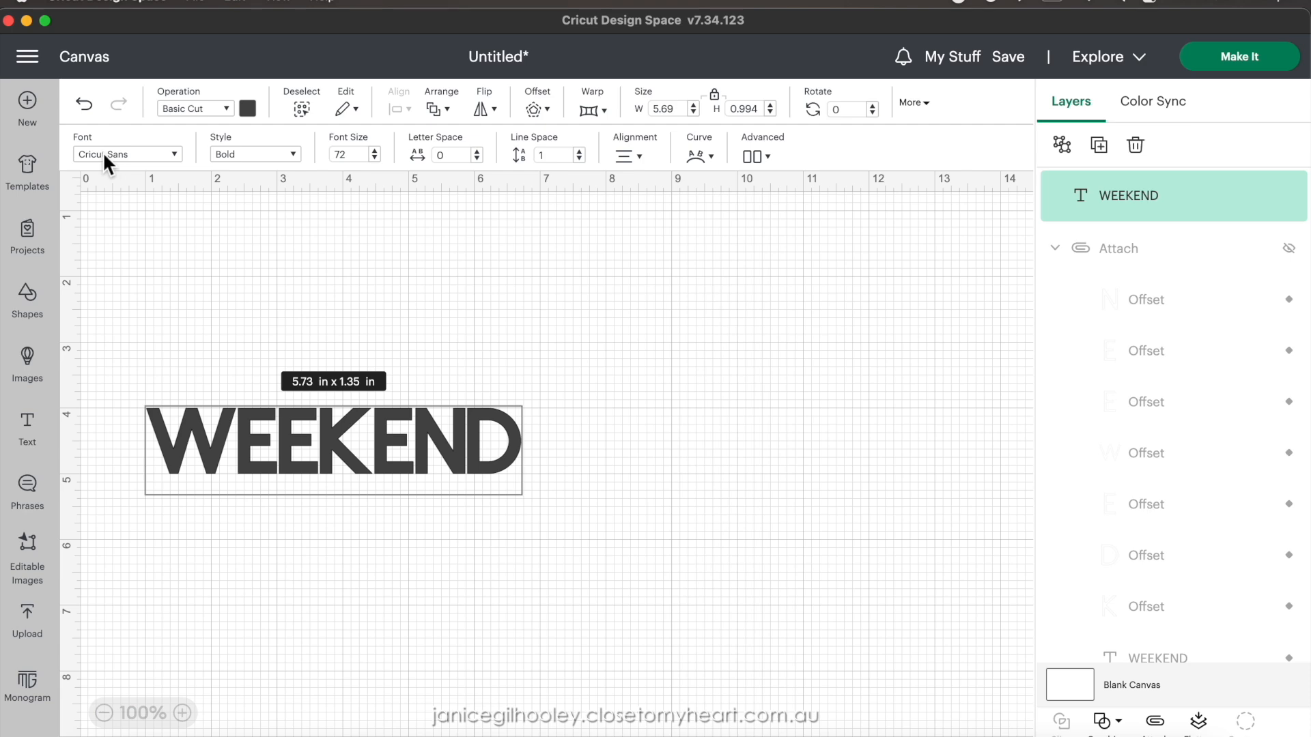
# - Check the available fonts, keep Cricut Sans, and enlarge the WEEKEND text to about 12.05 × 2.1 in
pyautogui.click(162, 156)
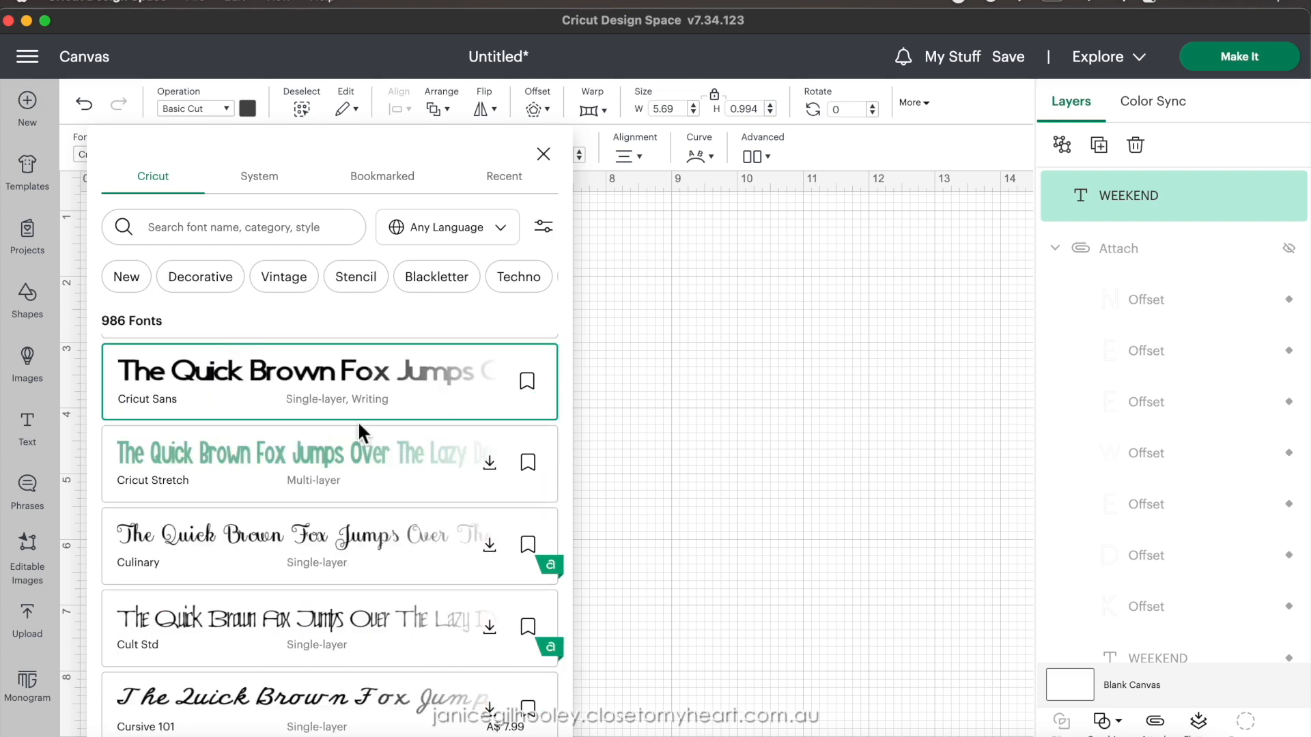
pyautogui.click(731, 430)
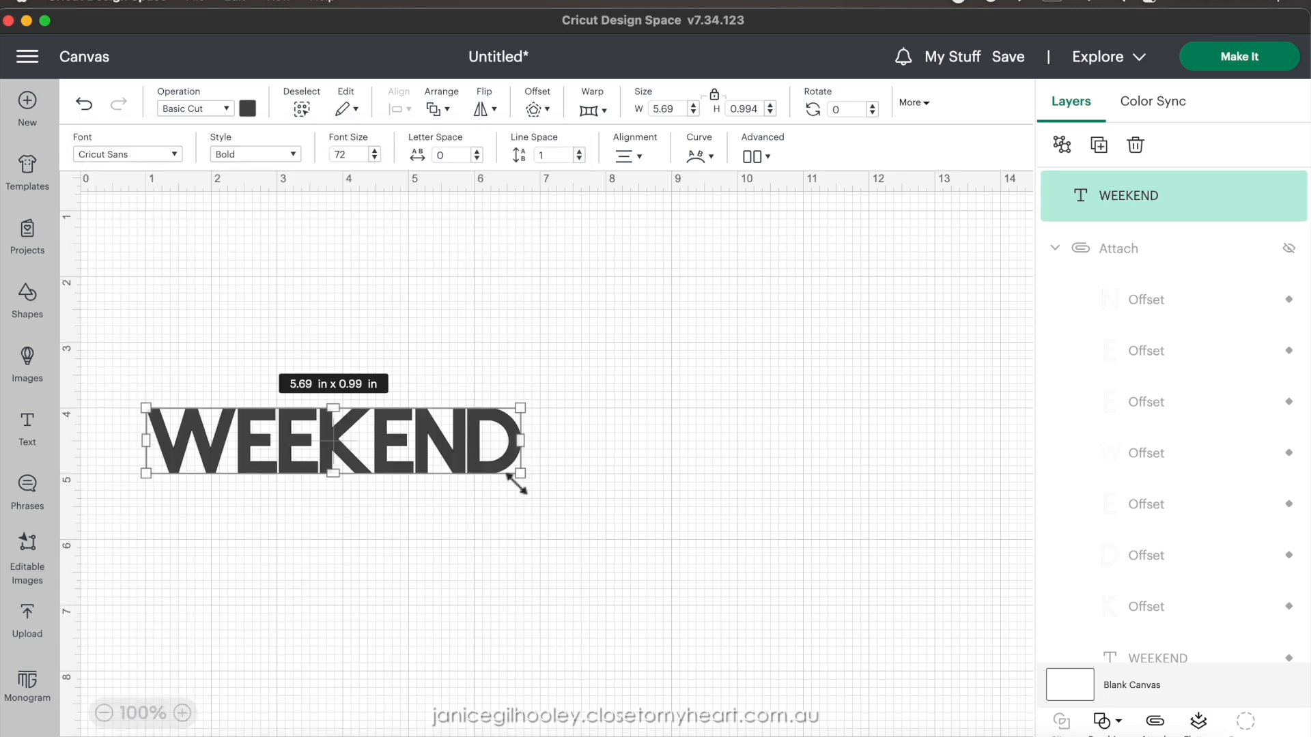
pyautogui.moveTo(523, 478); pyautogui.dragTo(752, 555)
# - Color the WEEKEND text tan and move it higher and slightly left on the canvas
pyautogui.click(258, 114)
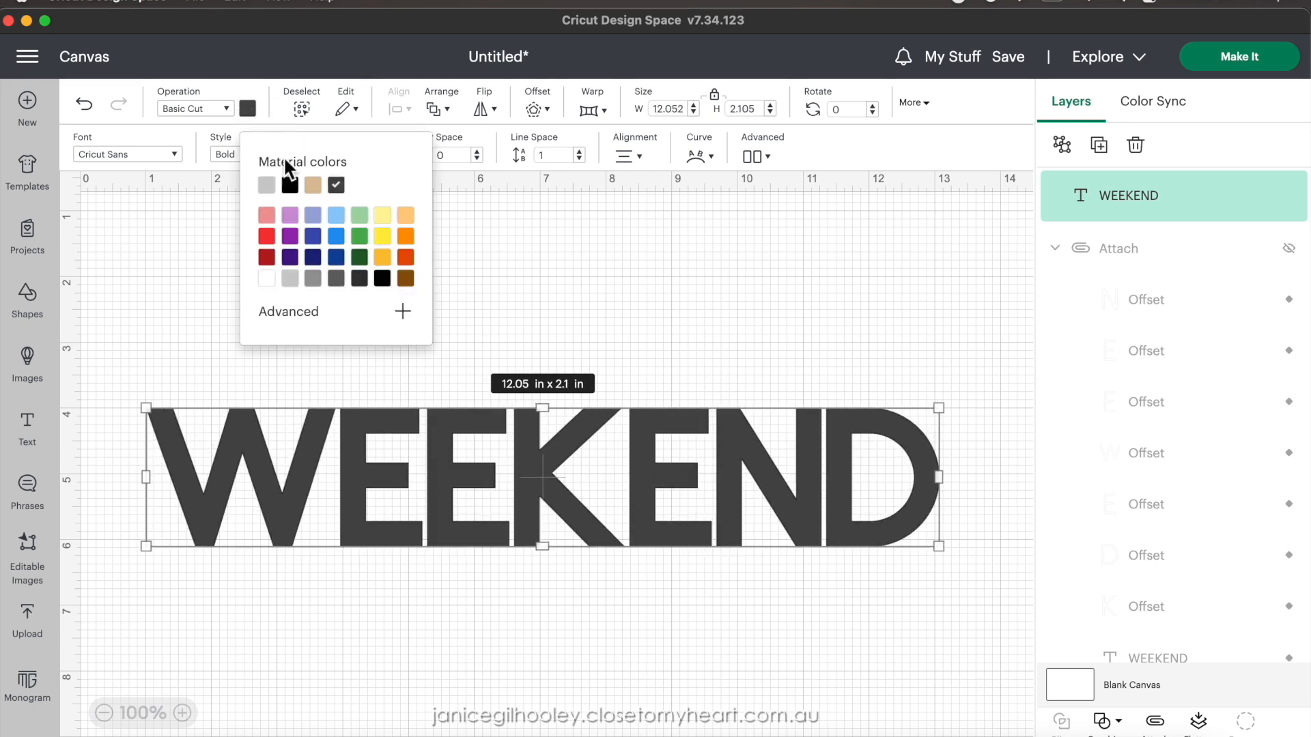
pyautogui.click(312, 185)
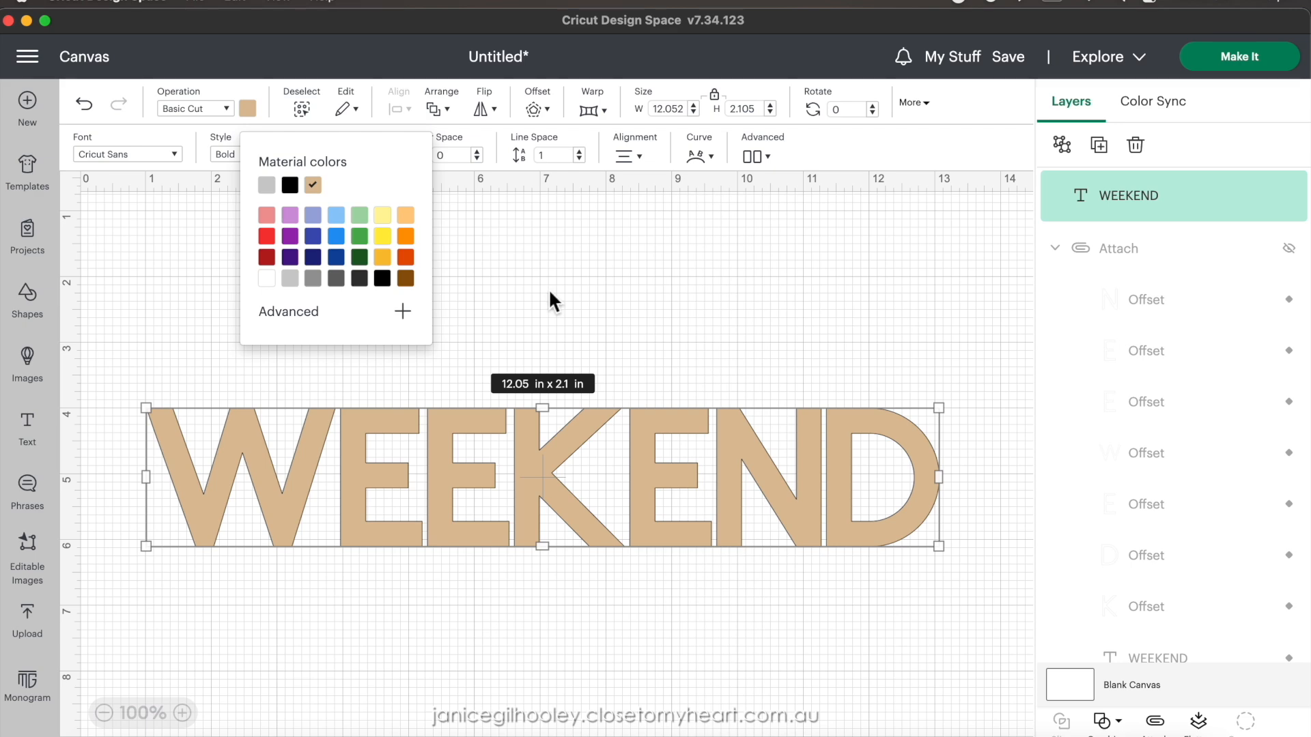
pyautogui.click(517, 404)
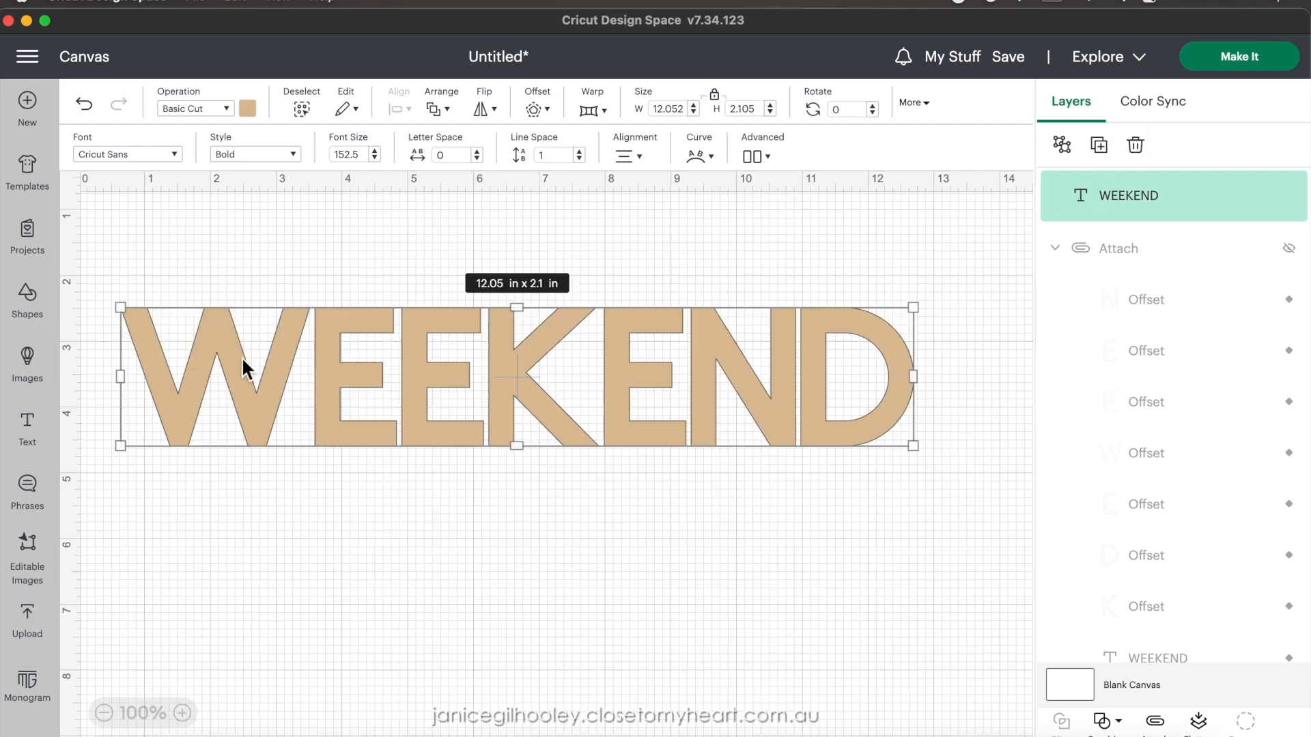
pyautogui.click(552, 115)
pyautogui.moveTo(637, 154); pyautogui.dragTo(606, 153)
pyautogui.write('-0.13')
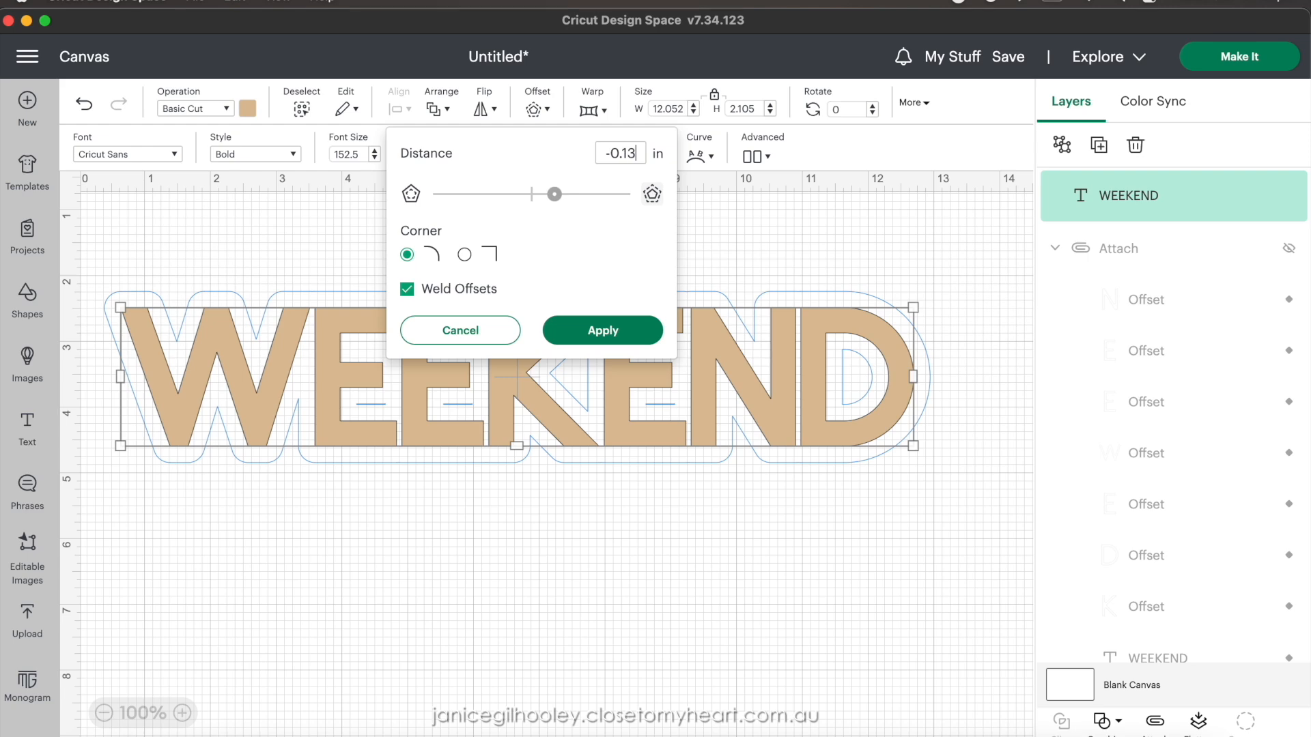
pyautogui.click(625, 333)
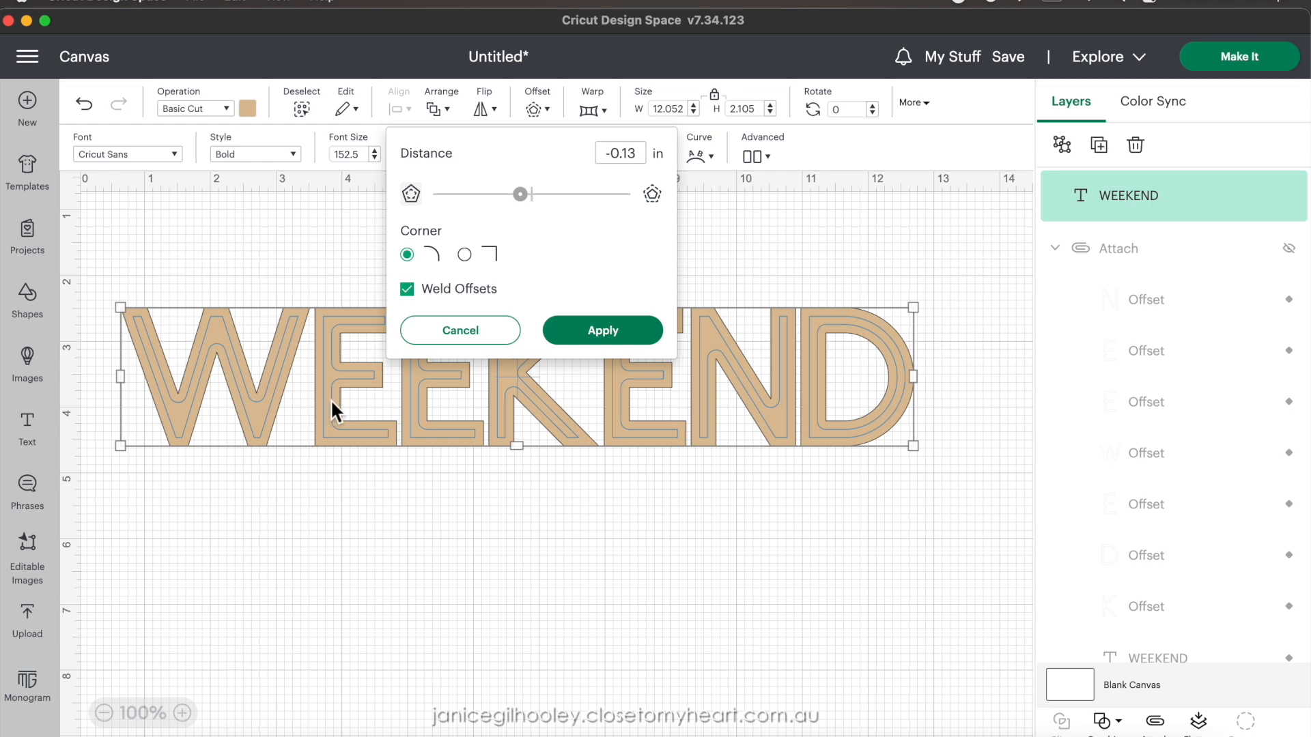
# - Start an inward offset of the WEEKEND text with a distance of -0.13 in
pyautogui.click(193, 717)
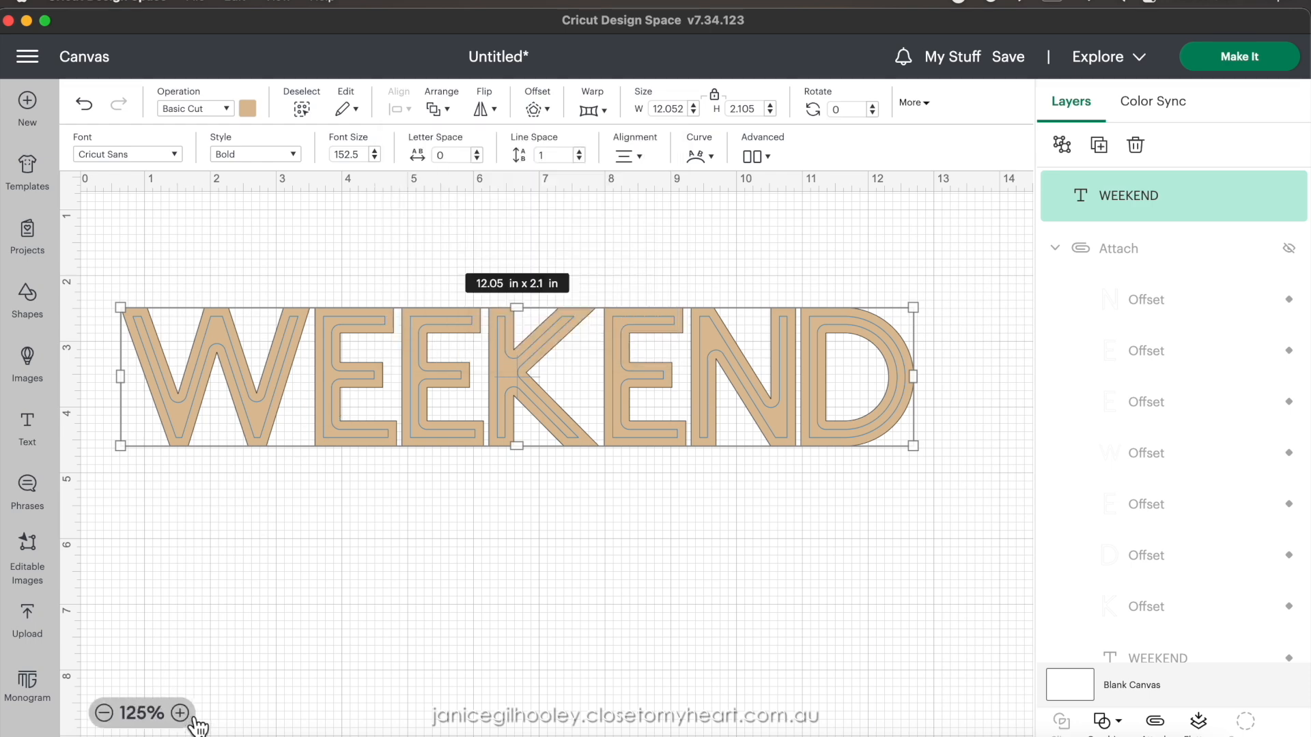
pyautogui.click(194, 717)
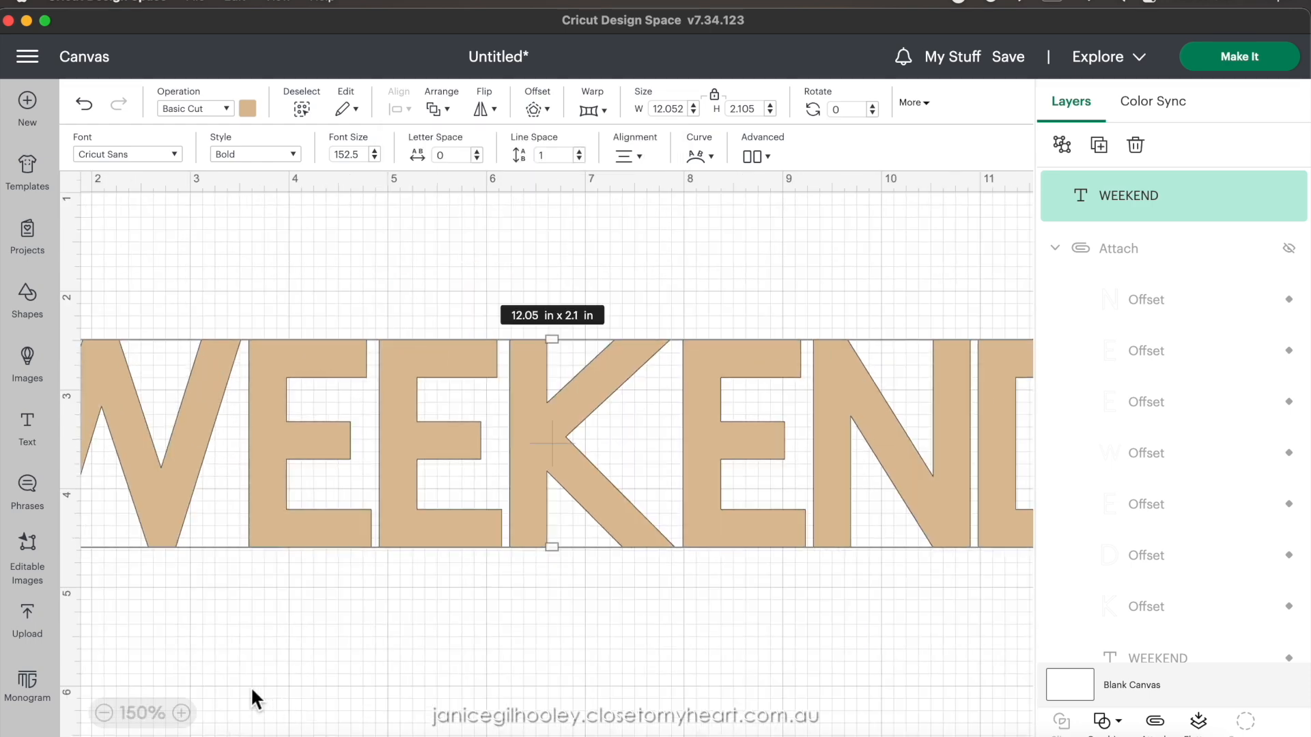
pyautogui.hscroll(-5, 330, 667)
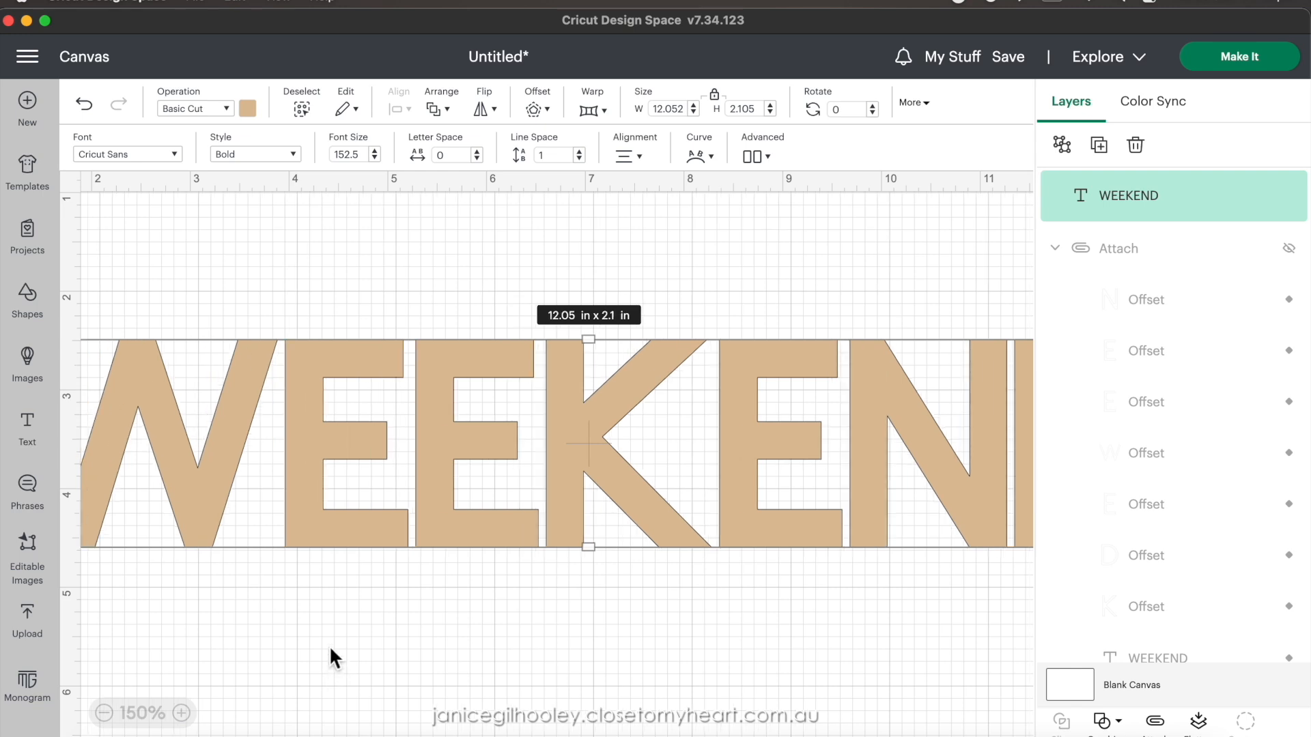
pyautogui.hscroll(2, 282, 445)
pyautogui.hscroll(-2, 366, 451)
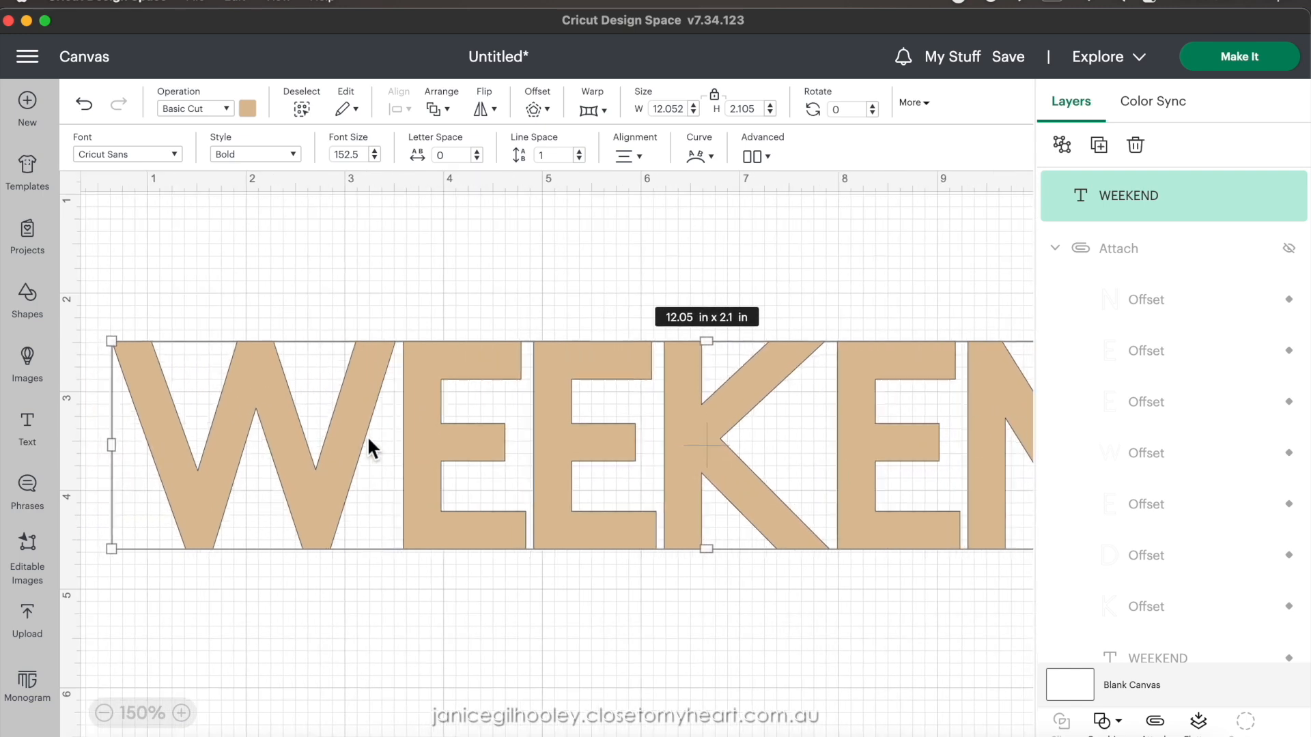
pyautogui.click(546, 111)
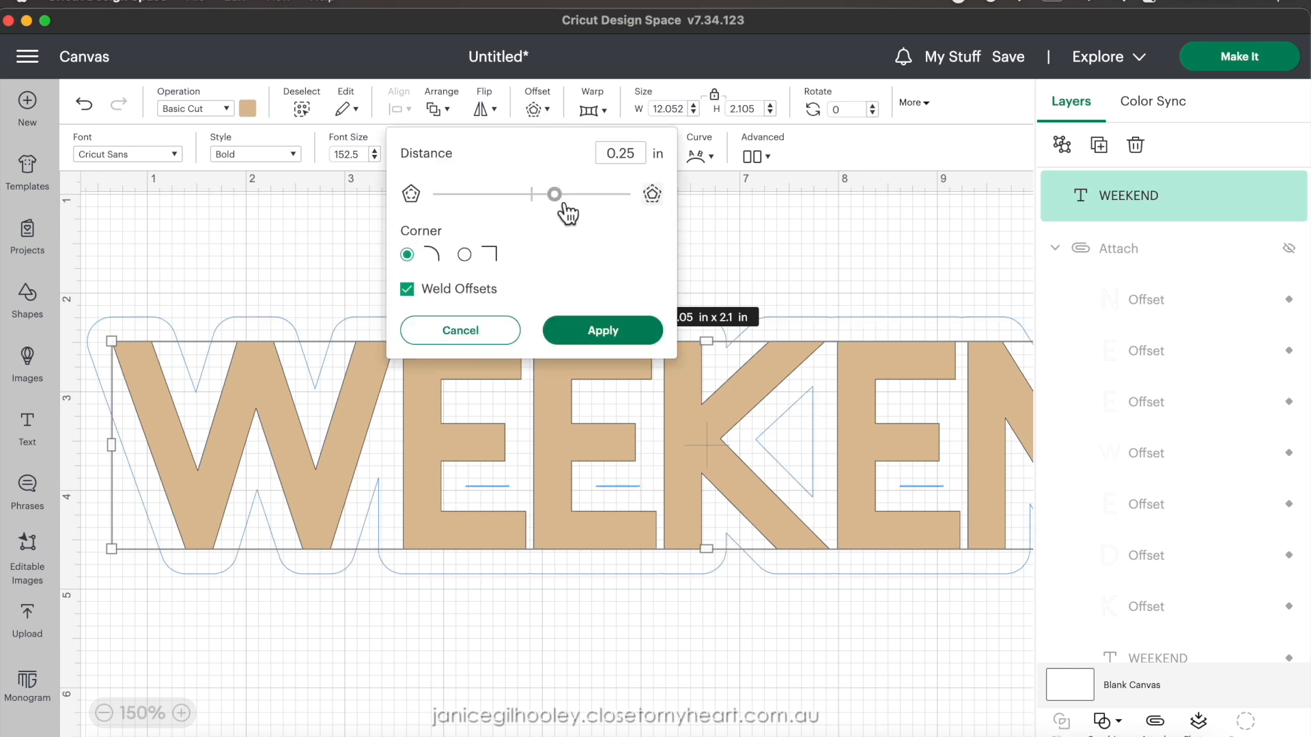
pyautogui.click(638, 158)
pyautogui.doubleClick(615, 157)
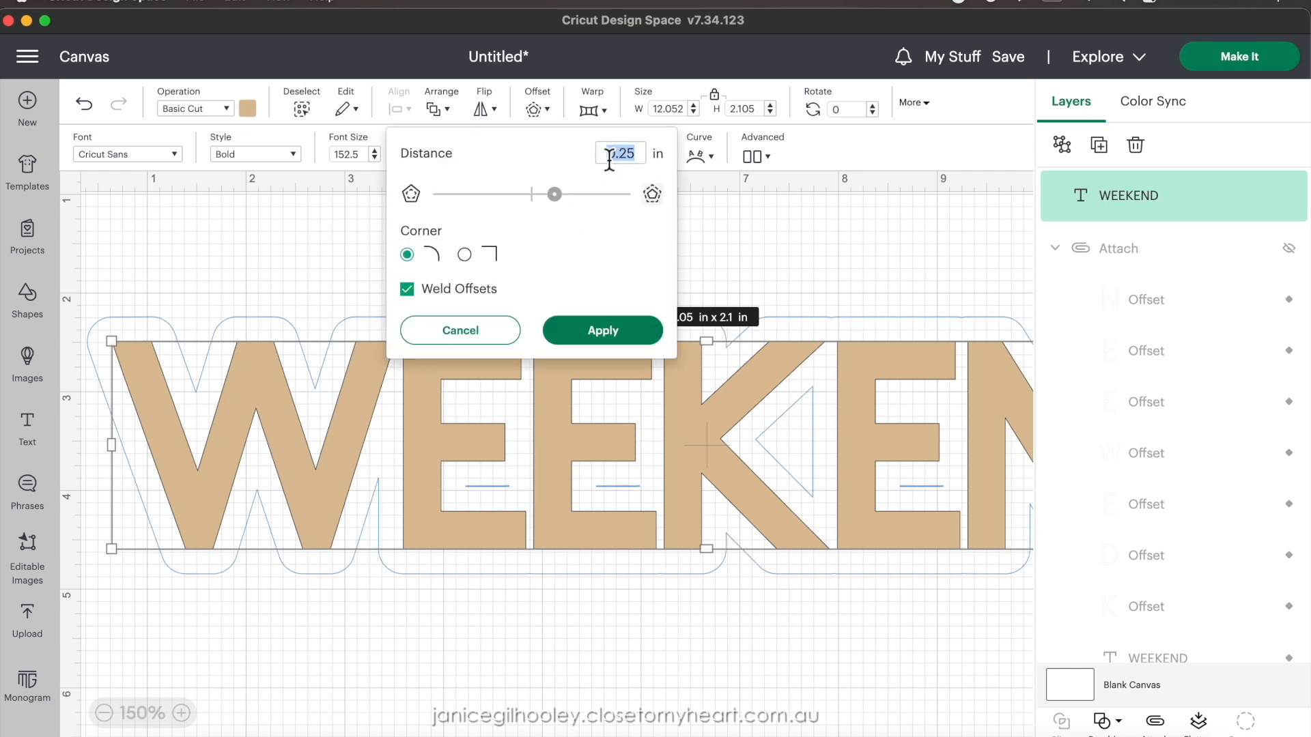
pyautogui.write('-0.13')
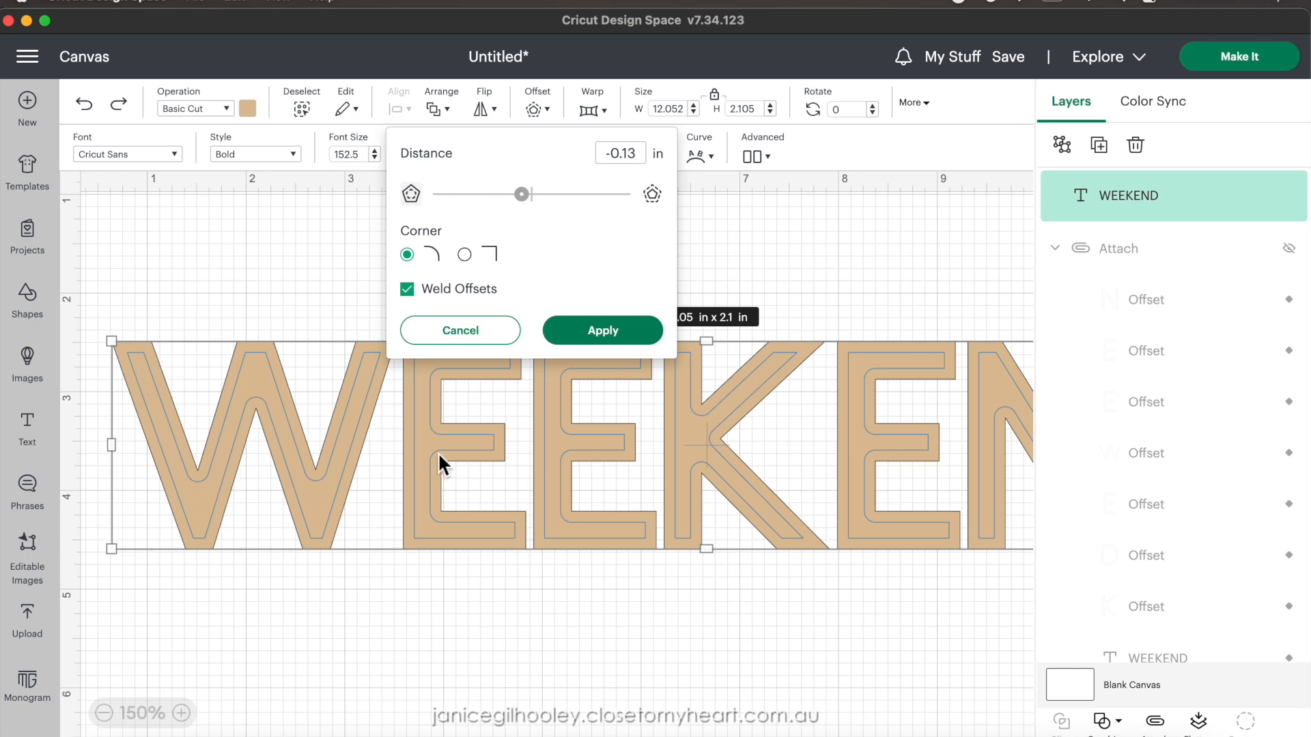
# - Reduce the inward offset distance to -0.056 in, compare square and rounded corners, keep rounded, and apply it
pyautogui.moveTo(533, 196); pyautogui.dragTo(531, 199)
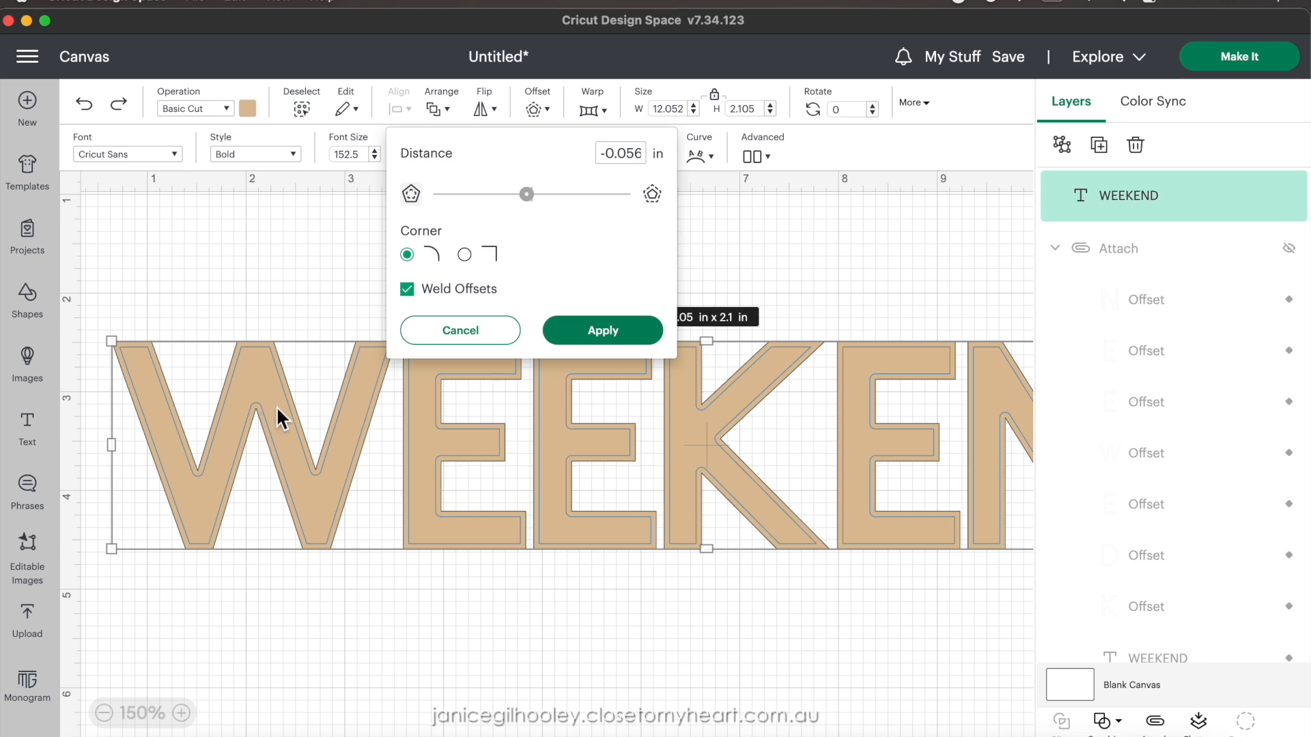
pyautogui.click(466, 256)
pyautogui.click(410, 257)
pyautogui.click(621, 334)
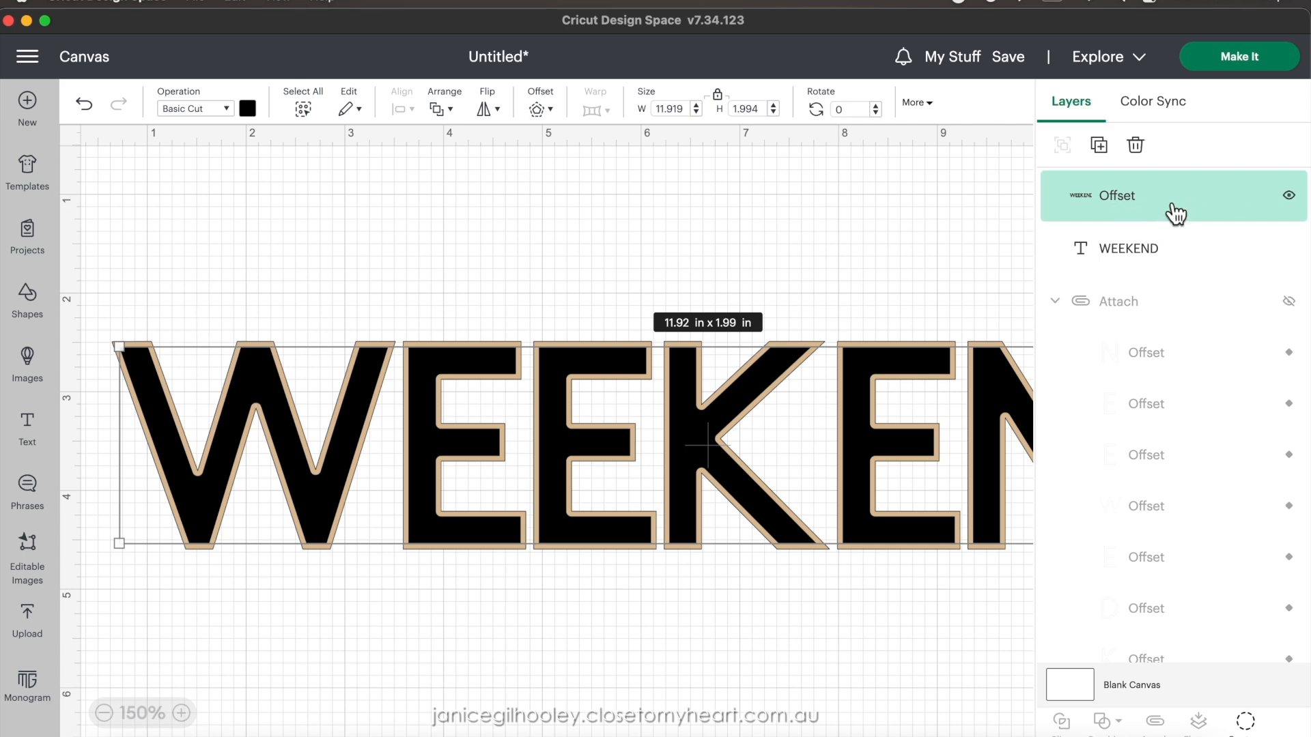
# - Change the WEEKEND offset layer's operation from Basic Cut to Pen
pyautogui.click(225, 111)
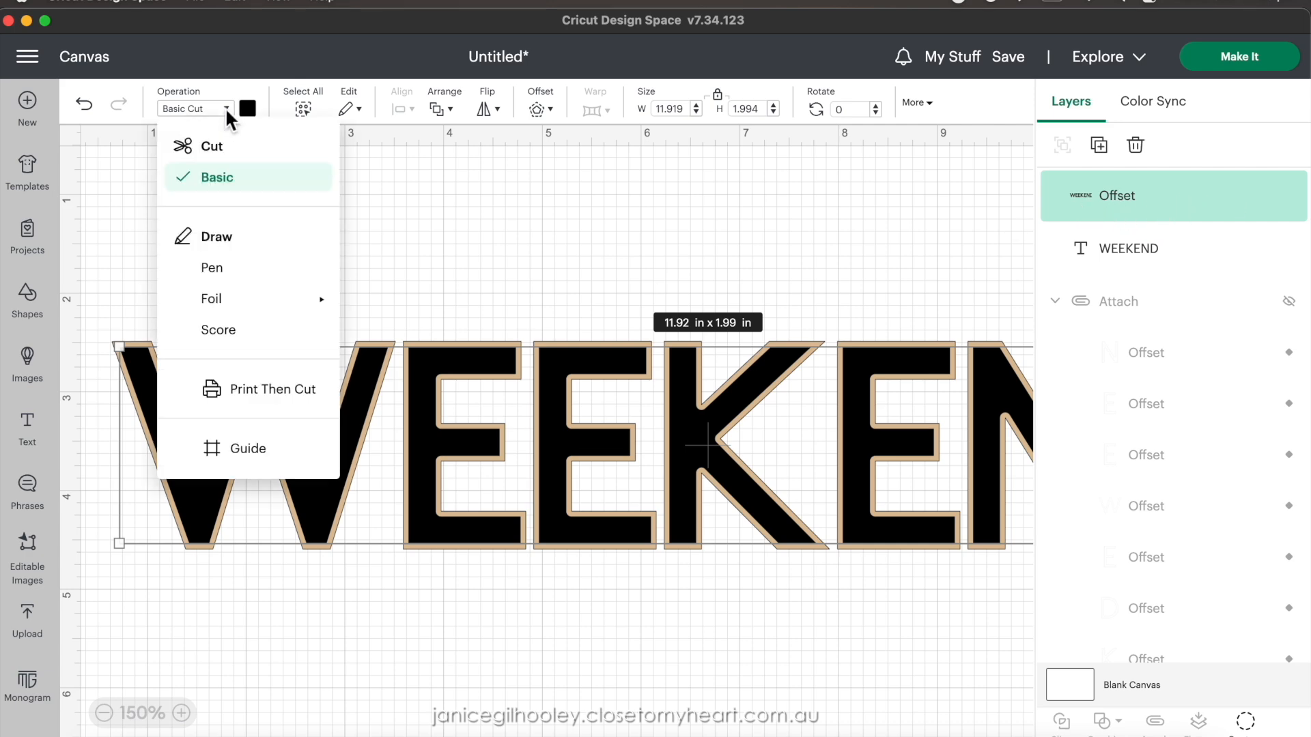
pyautogui.click(213, 269)
pyautogui.click(207, 266)
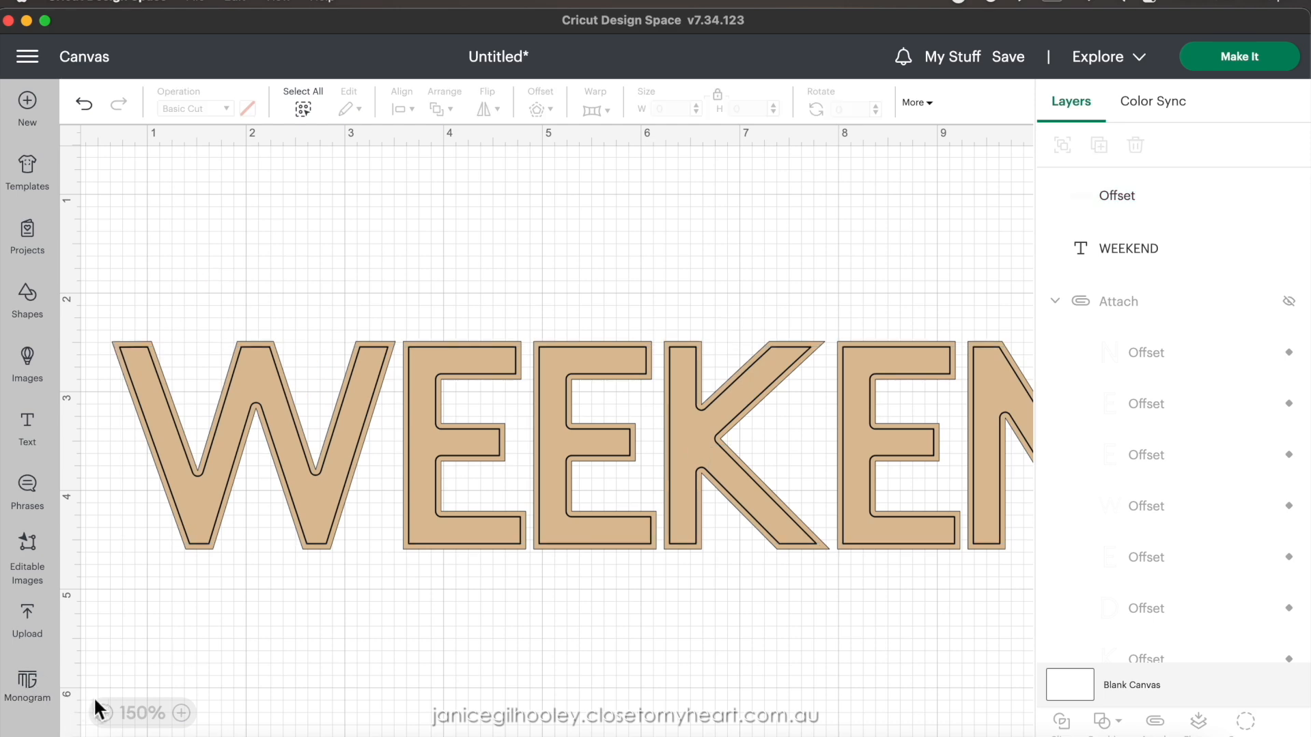
# - Select the pen offset together with the WEEKEND text and attach them
pyautogui.click(104, 712)
pyautogui.click(103, 713)
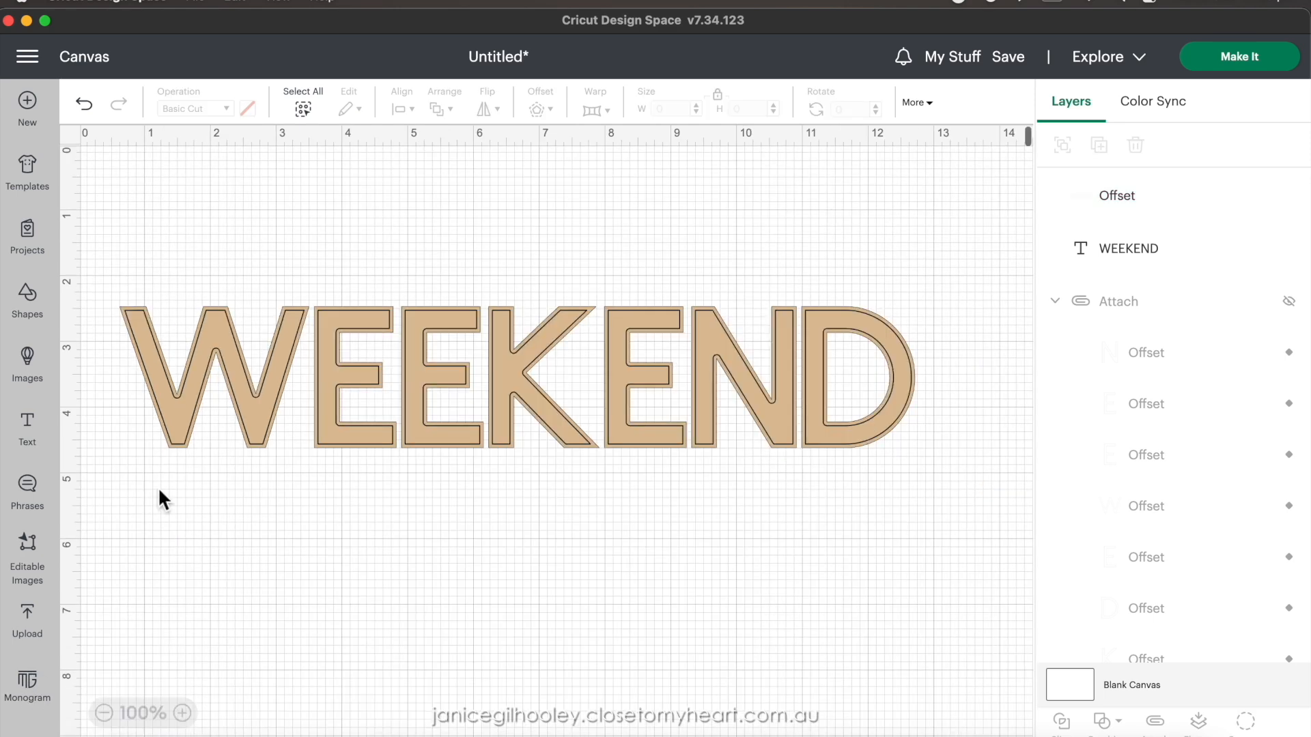
pyautogui.moveTo(121, 274); pyautogui.dragTo(993, 410)
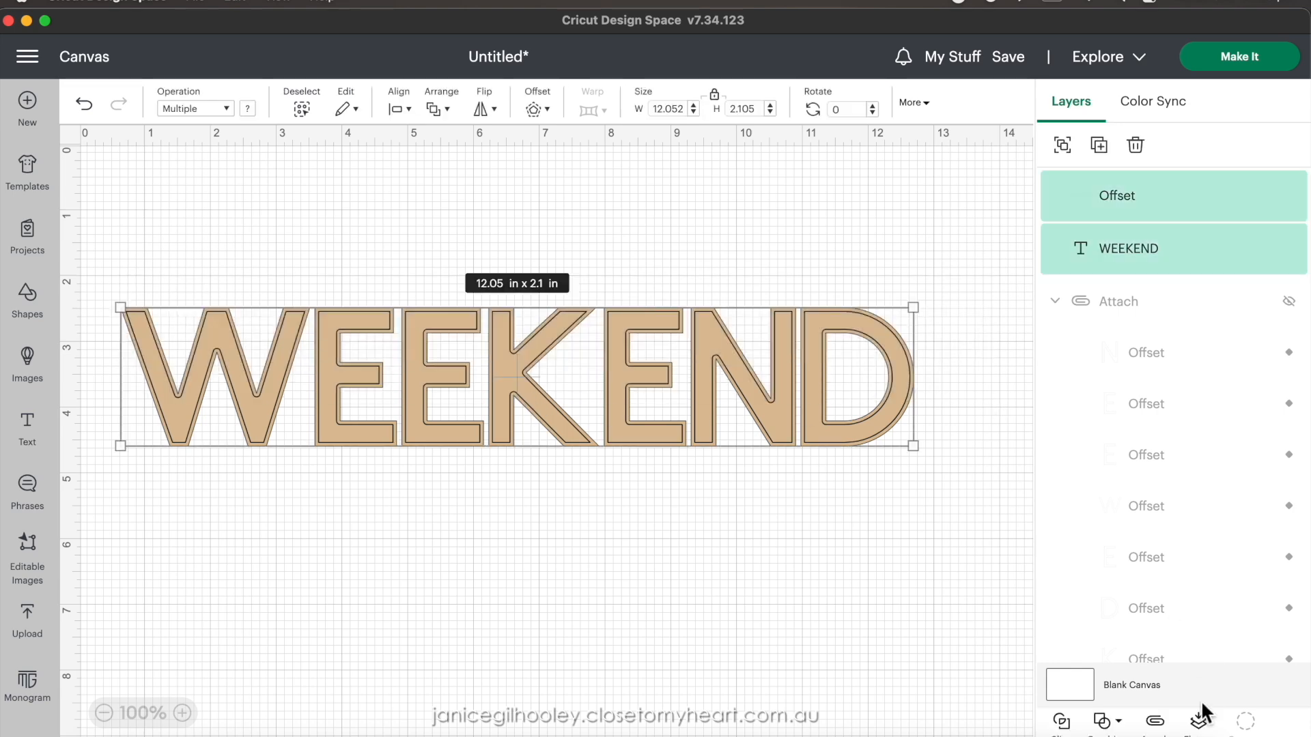
pyautogui.click(1153, 725)
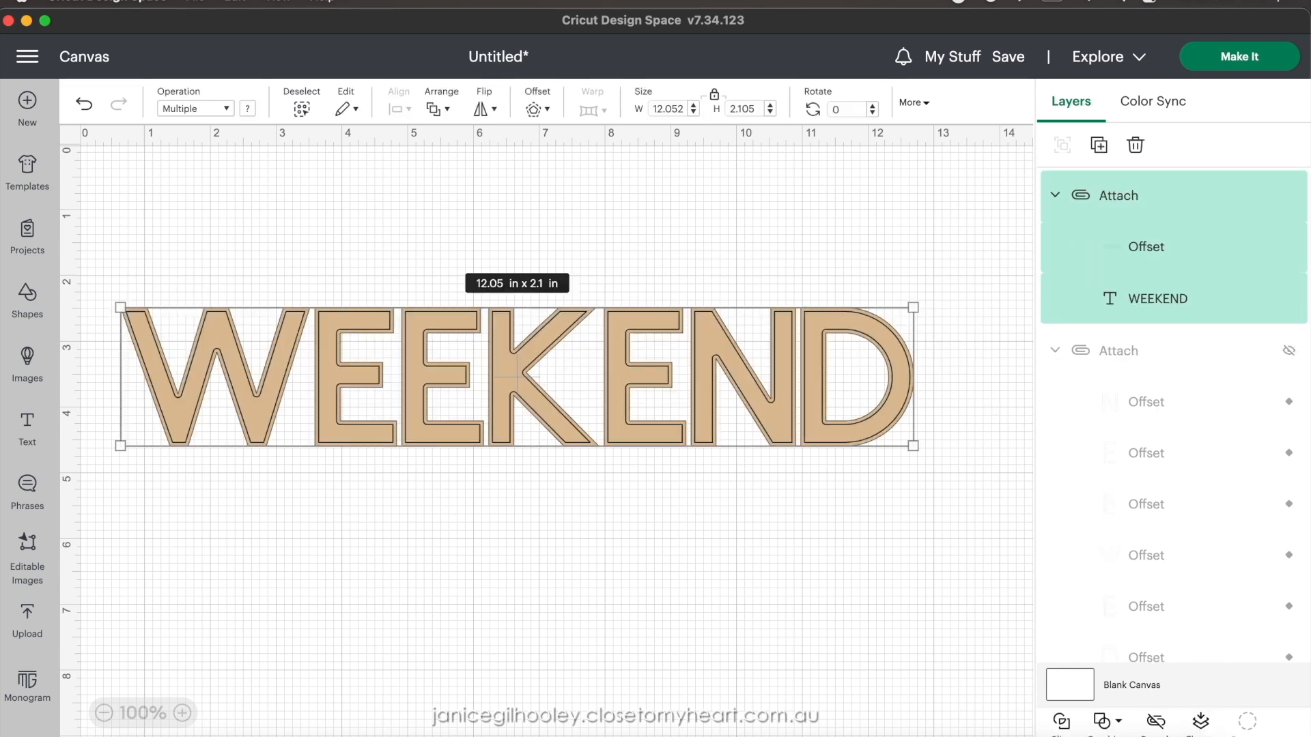
# - Preview the attached WEEKEND design on the mat, test moving and rotating it horizontally, and return to the canvas
pyautogui.click(1257, 62)
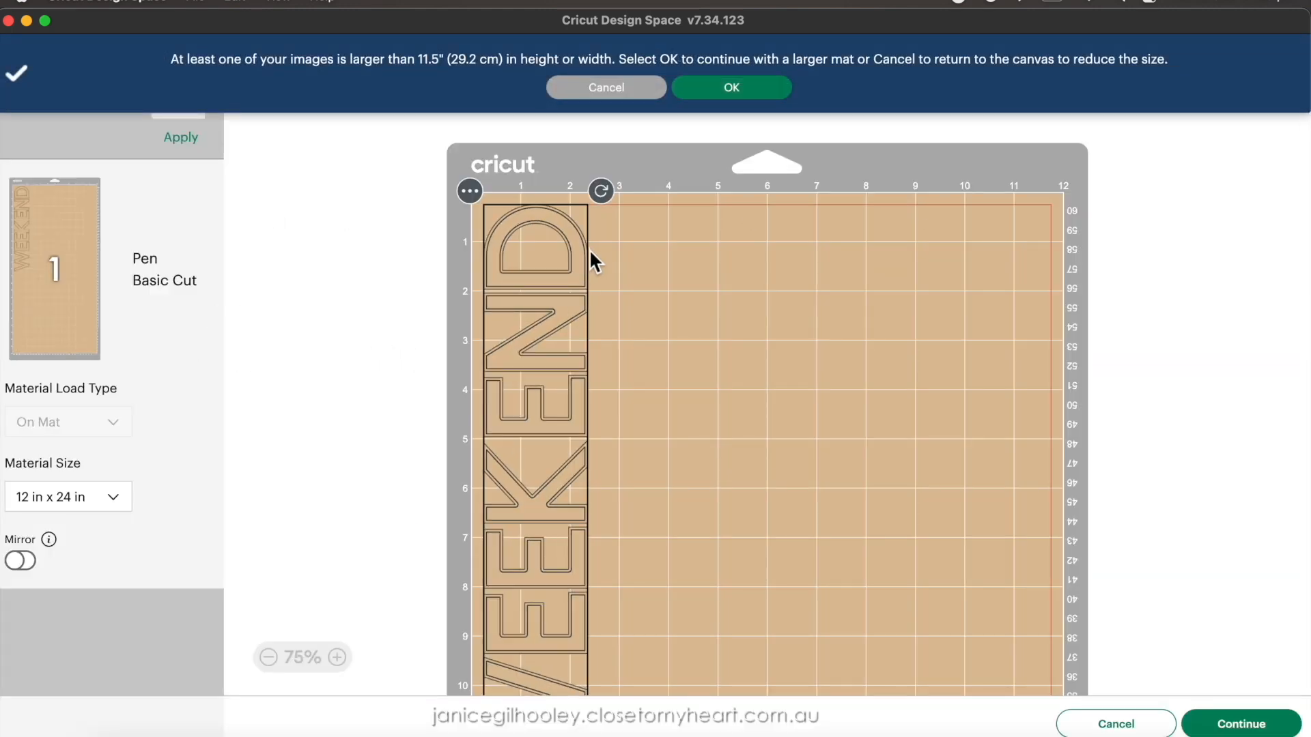
pyautogui.moveTo(580, 260); pyautogui.dragTo(846, 254)
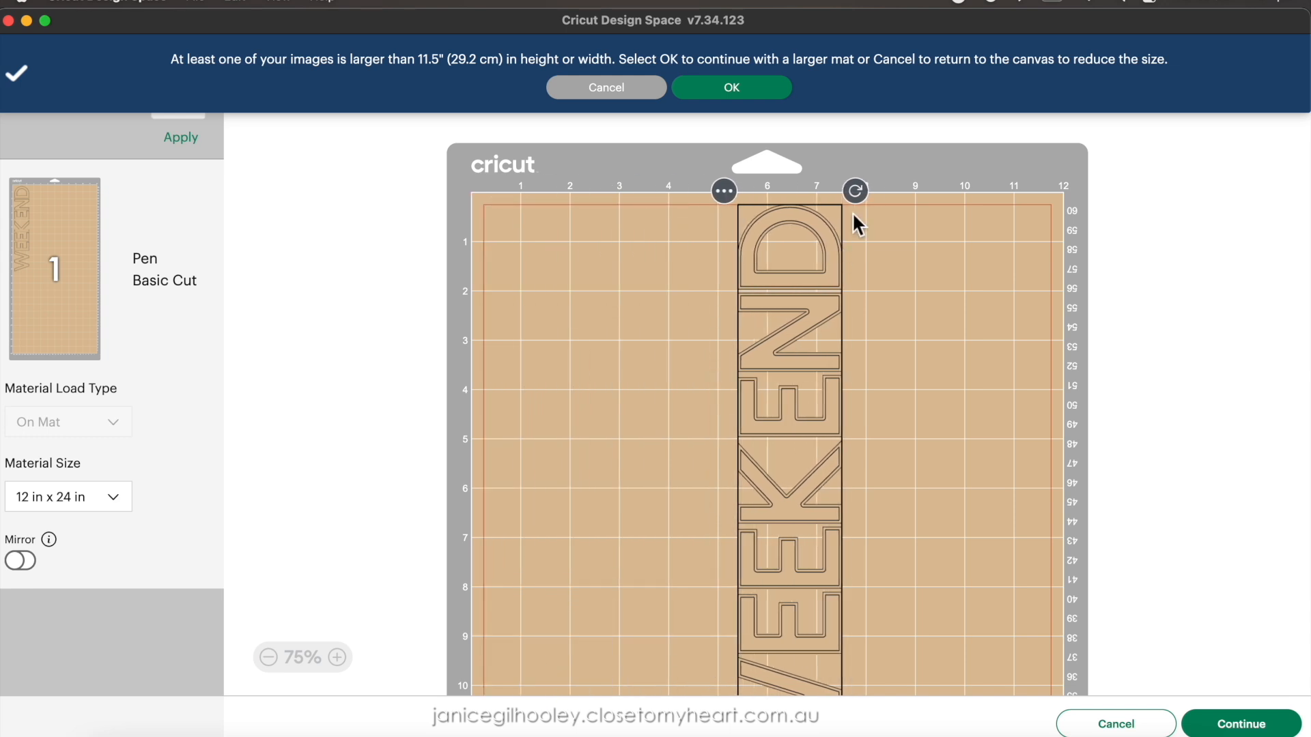
pyautogui.moveTo(855, 193); pyautogui.dragTo(1041, 558)
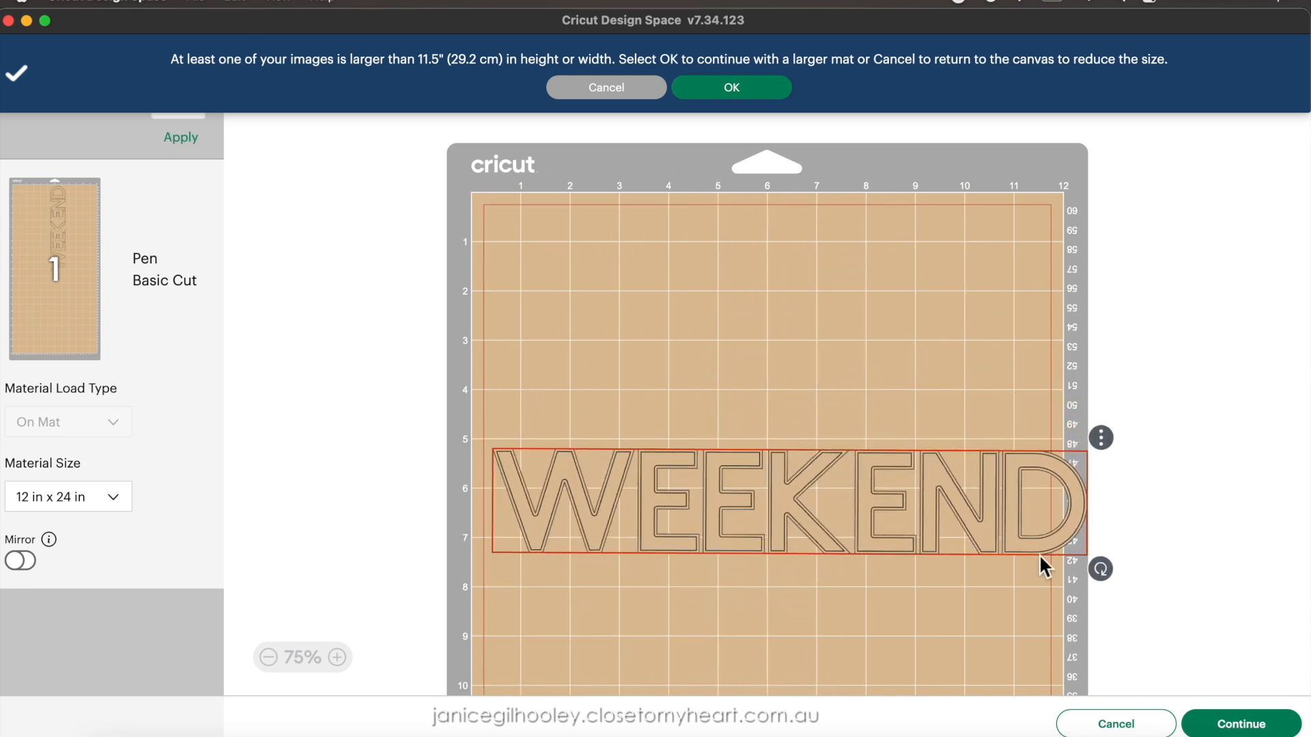
pyautogui.click(1094, 725)
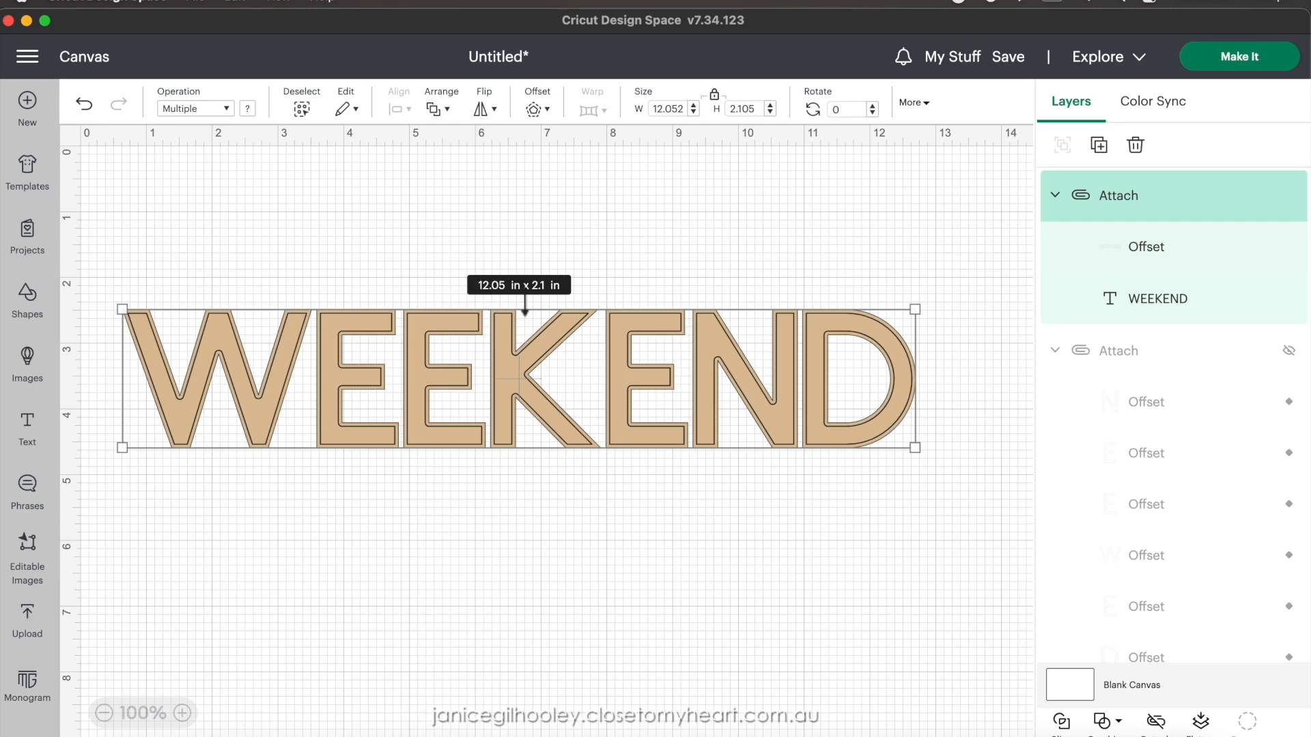
# - Shrink the attached WEEKEND design to about 10.68 × 1.86 in and send it to the mat preview
pyautogui.moveTo(924, 459); pyautogui.dragTo(859, 444)
pyautogui.moveTo(844, 442); pyautogui.dragTo(839, 439)
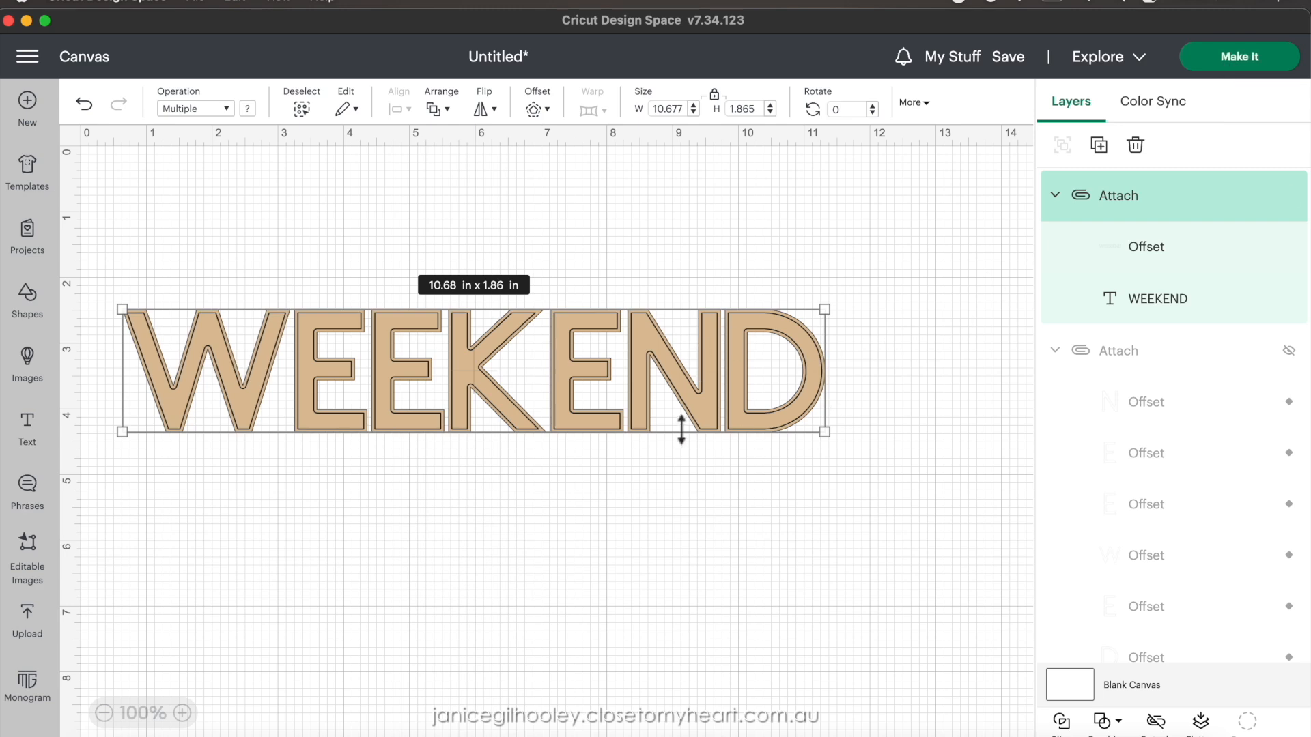
pyautogui.click(1229, 62)
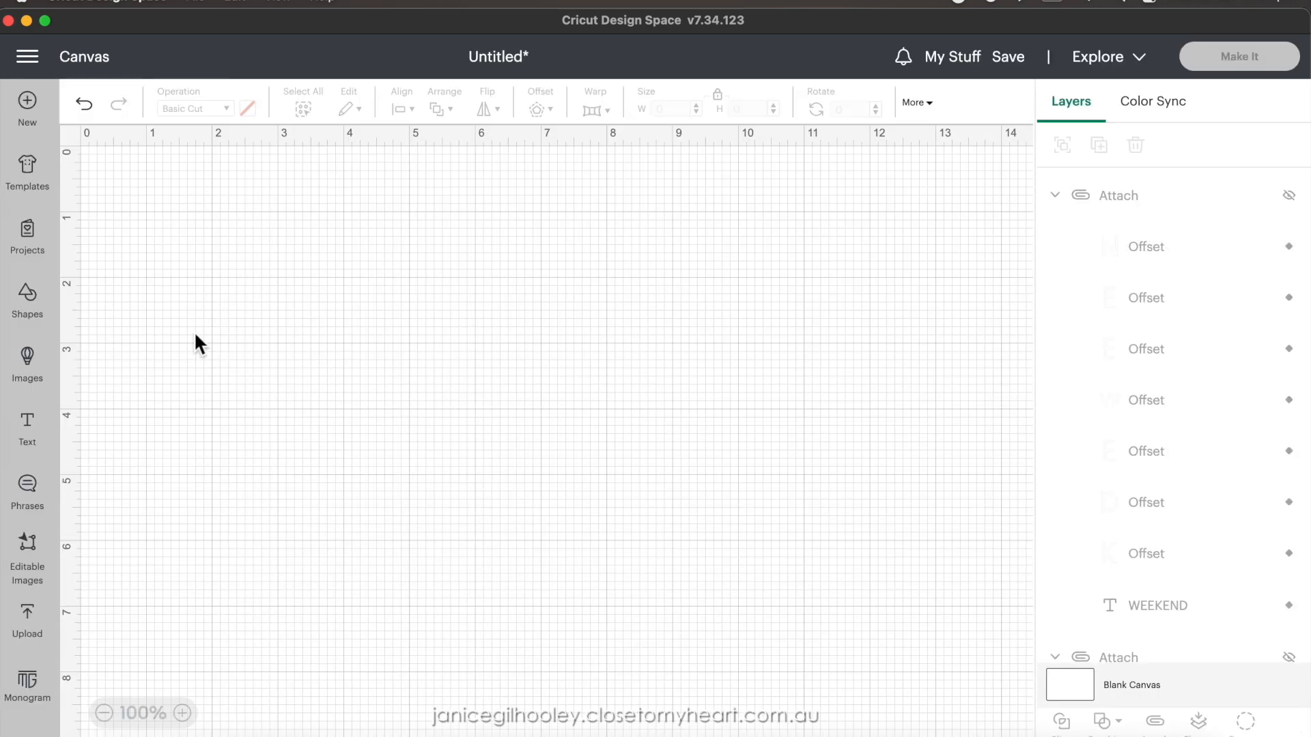
# - Add a five-pointed star, enlarge it to about 8.34 × 7.93 in, and tilt it to a rotation of 352.8°
pyautogui.click(39, 310)
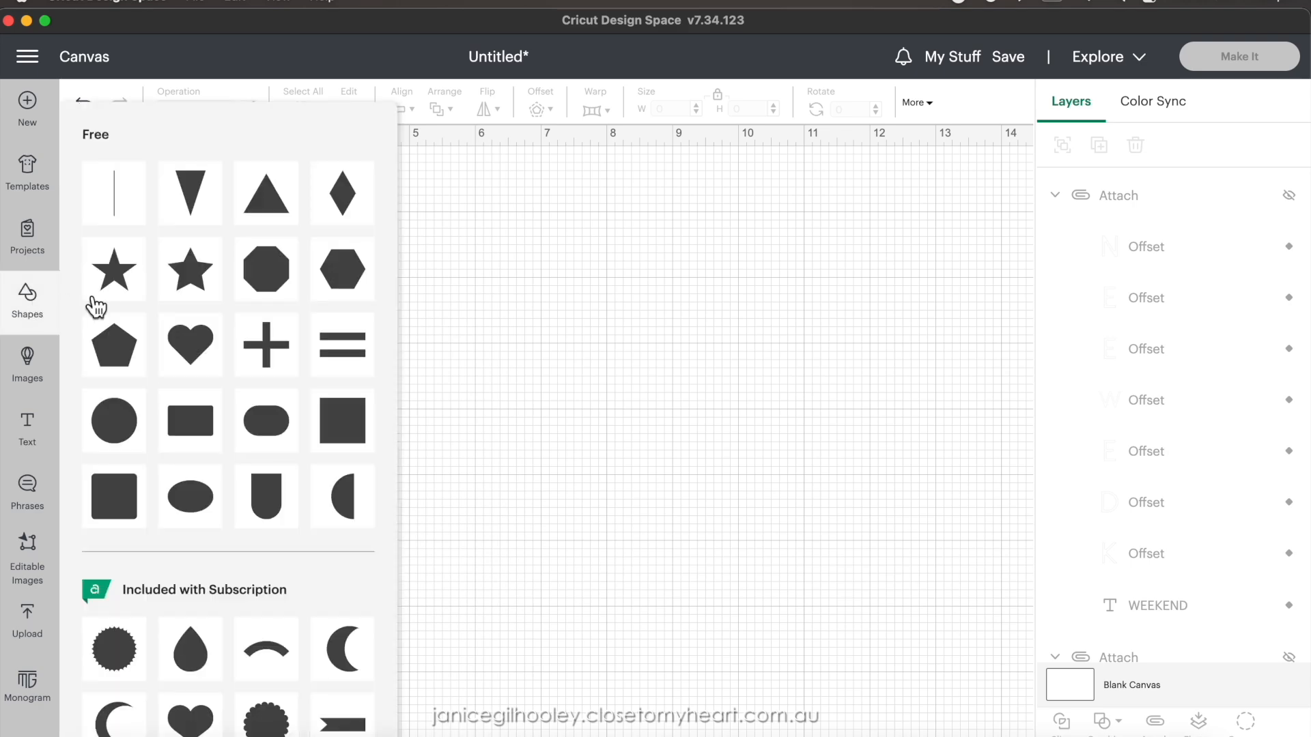
pyautogui.click(112, 277)
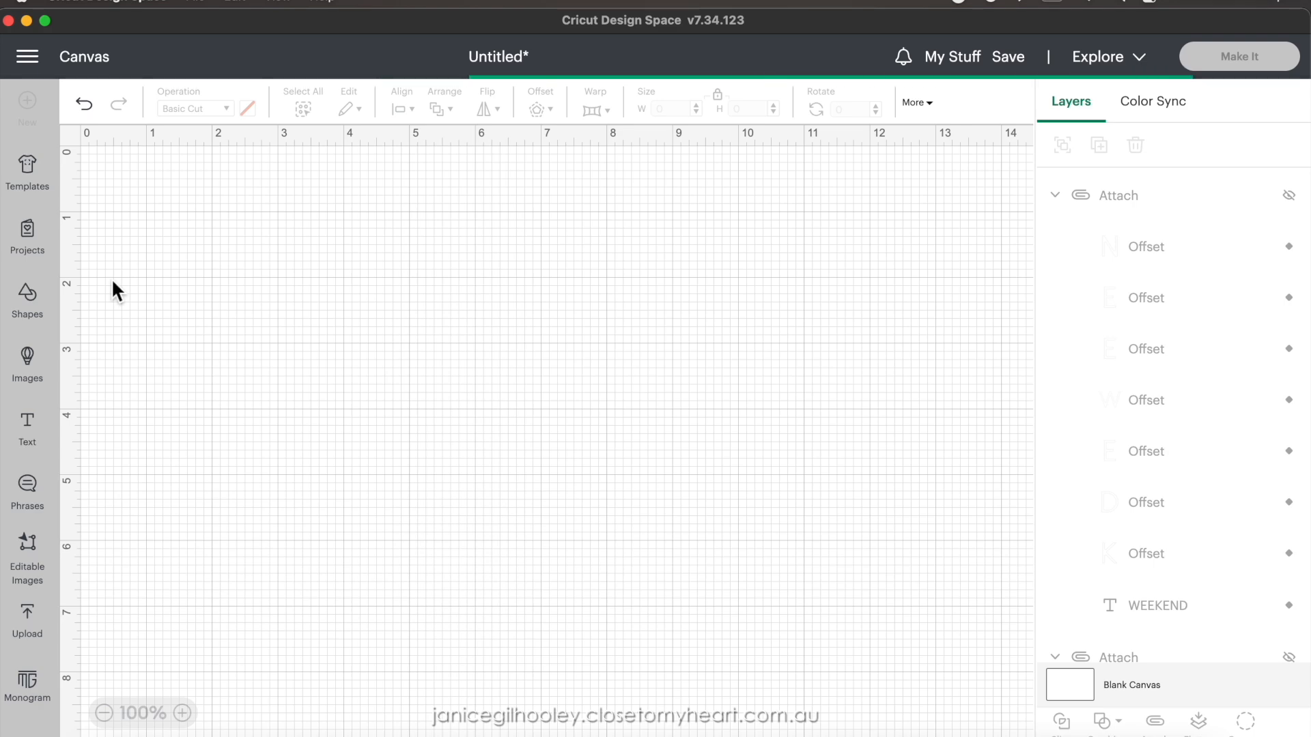
pyautogui.moveTo(252, 304); pyautogui.dragTo(639, 557)
pyautogui.moveTo(648, 174); pyautogui.dragTo(597, 161)
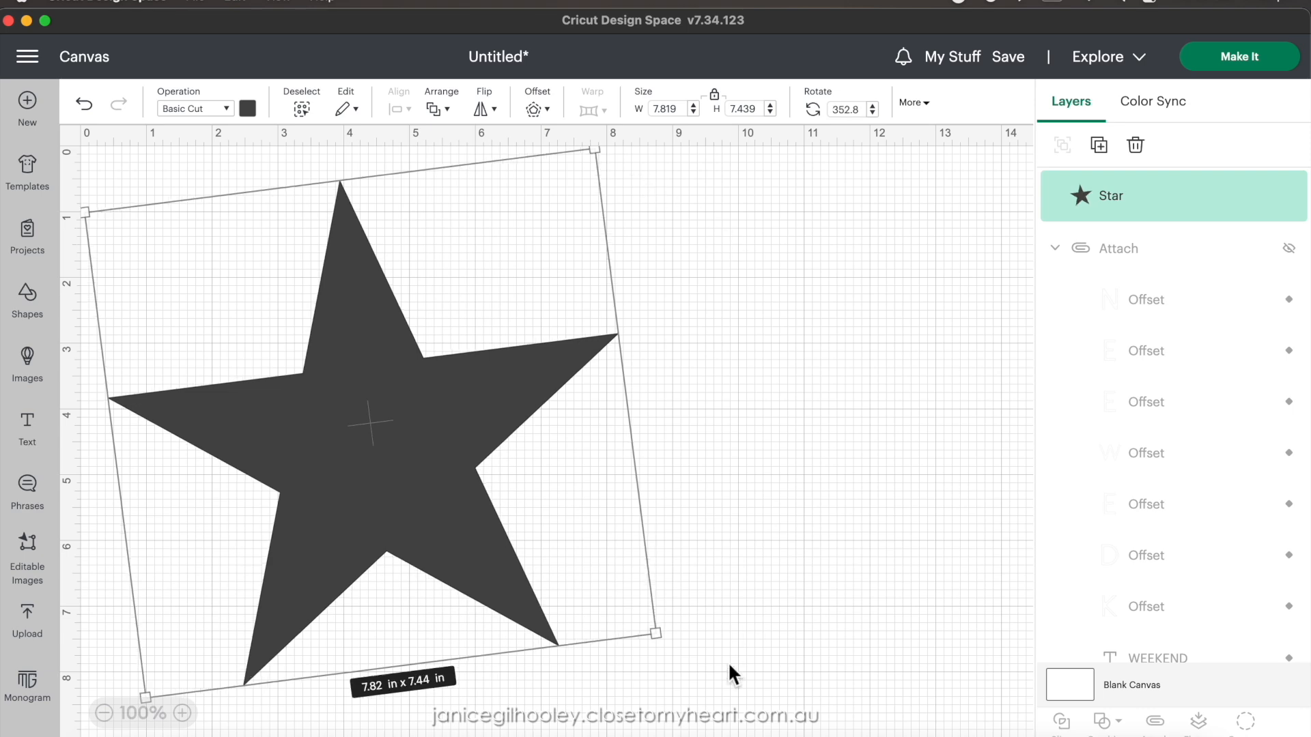
pyautogui.moveTo(706, 661); pyautogui.dragTo(707, 659)
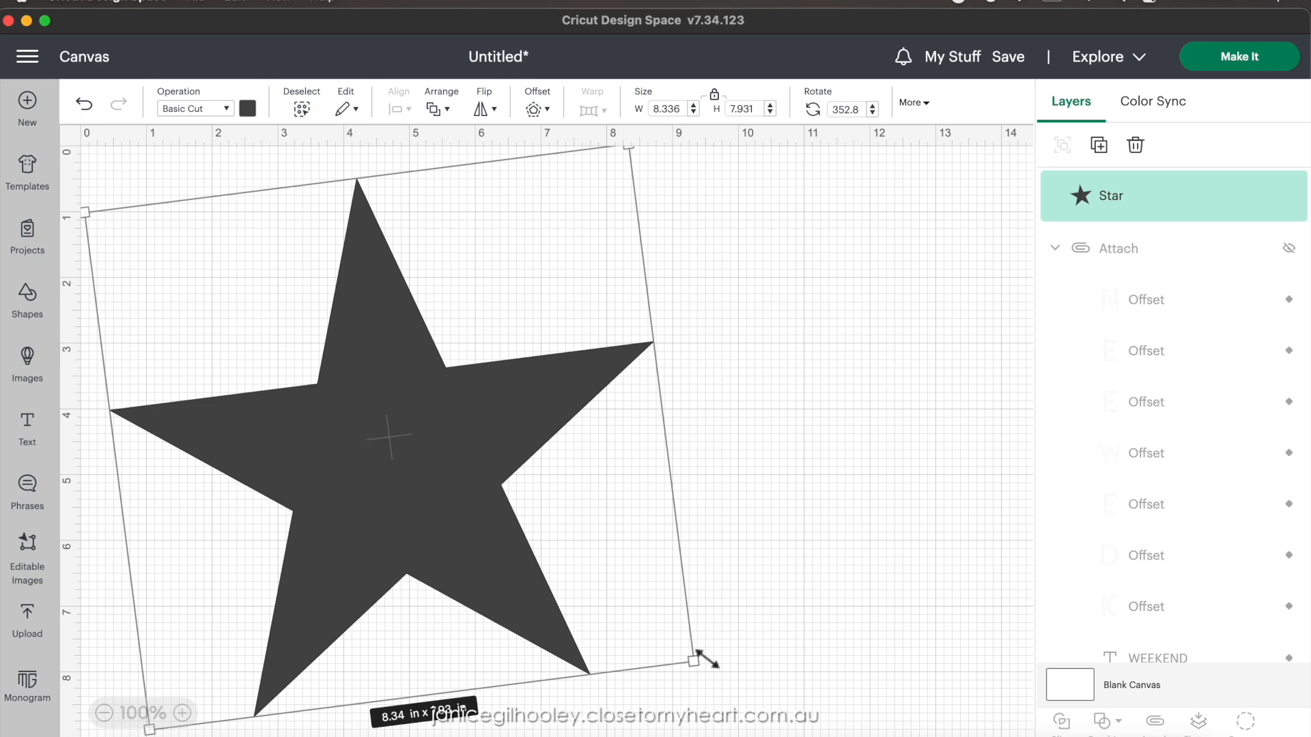
pyautogui.scroll(-1, 643, 475)
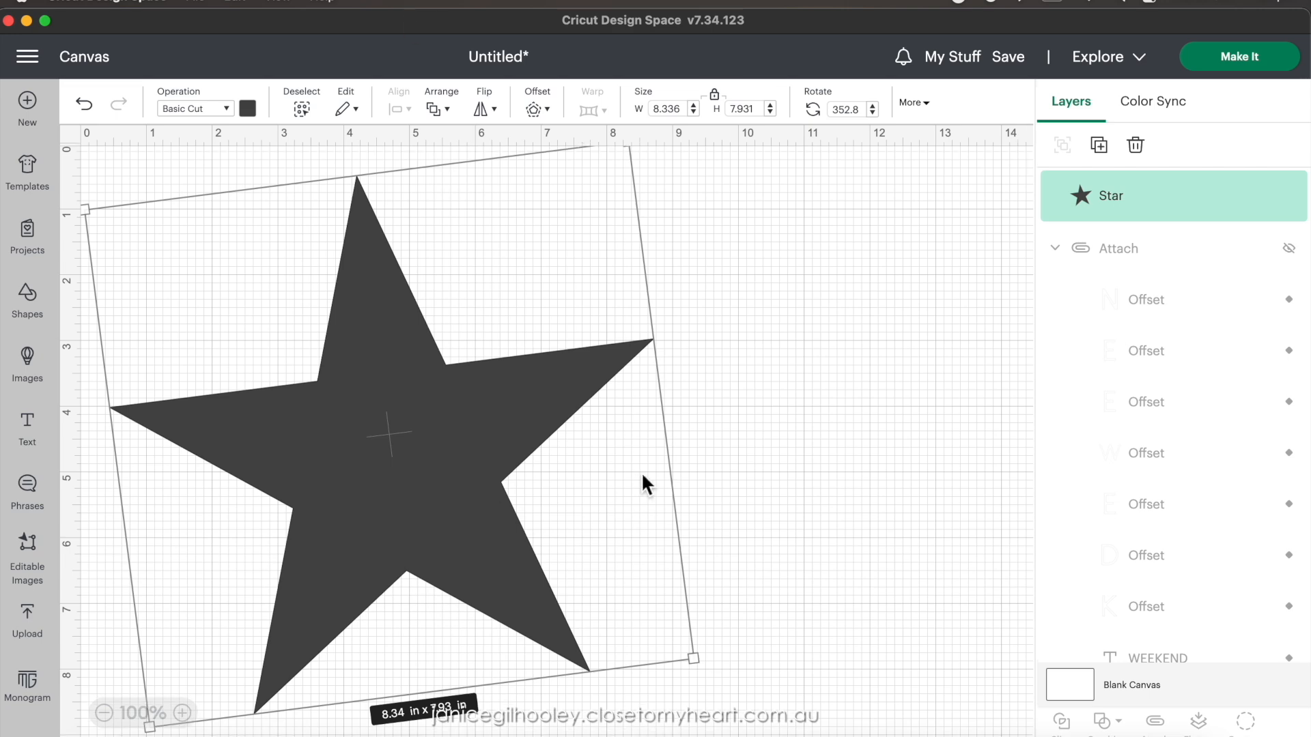
pyautogui.click(777, 477)
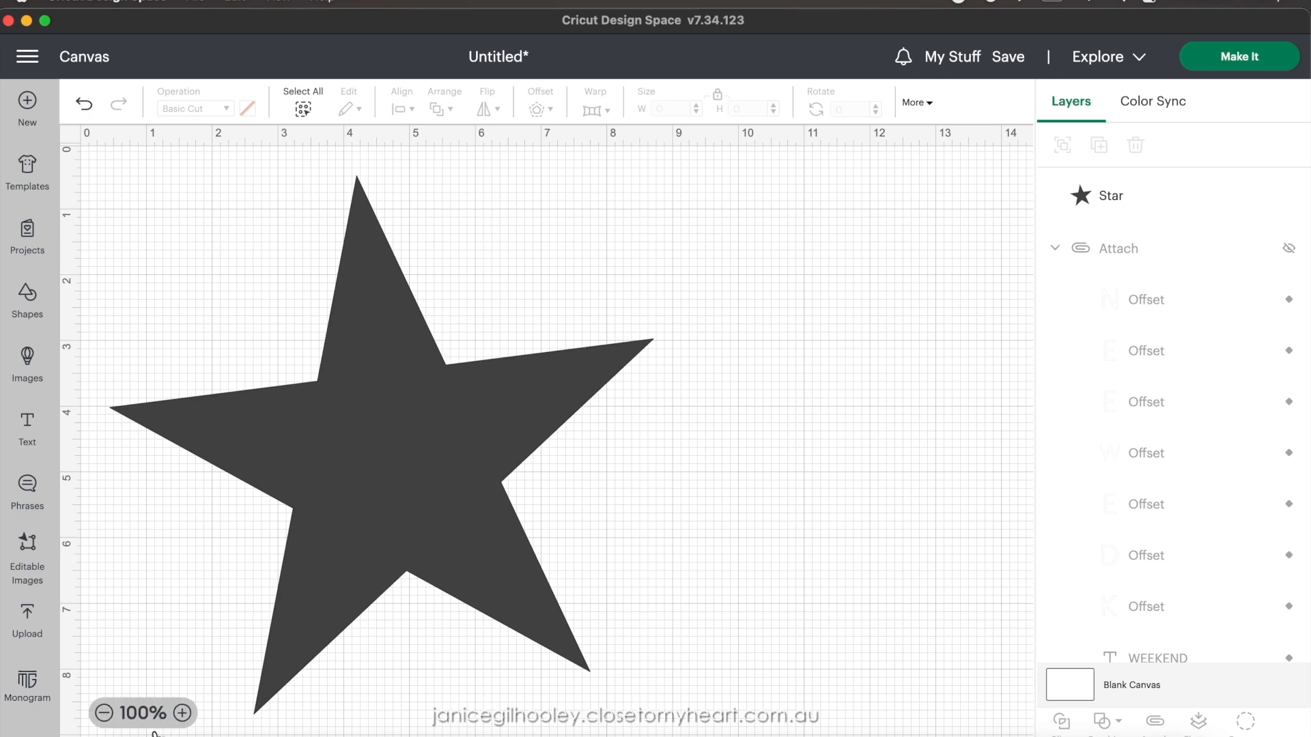
# - Add a square, color it white, and set its size to 12 × 12 in
pyautogui.click(105, 714)
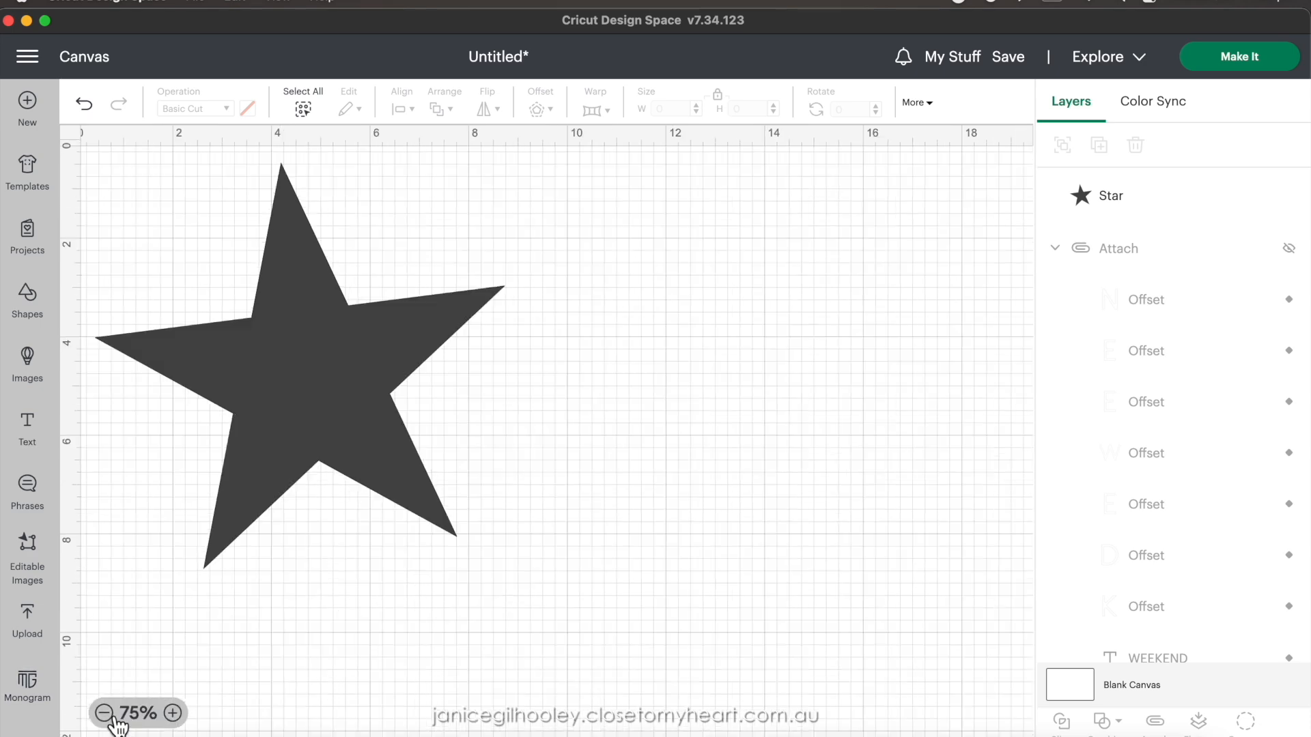
pyautogui.click(38, 304)
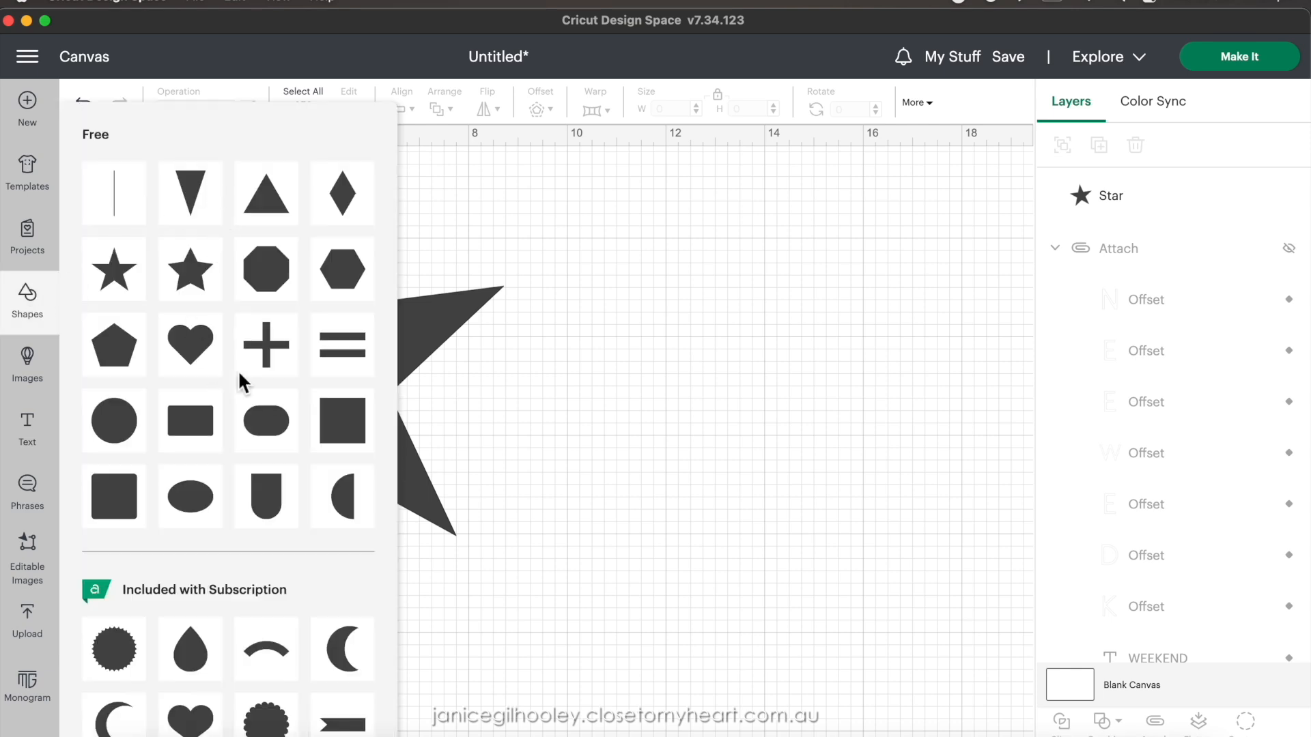
pyautogui.click(340, 415)
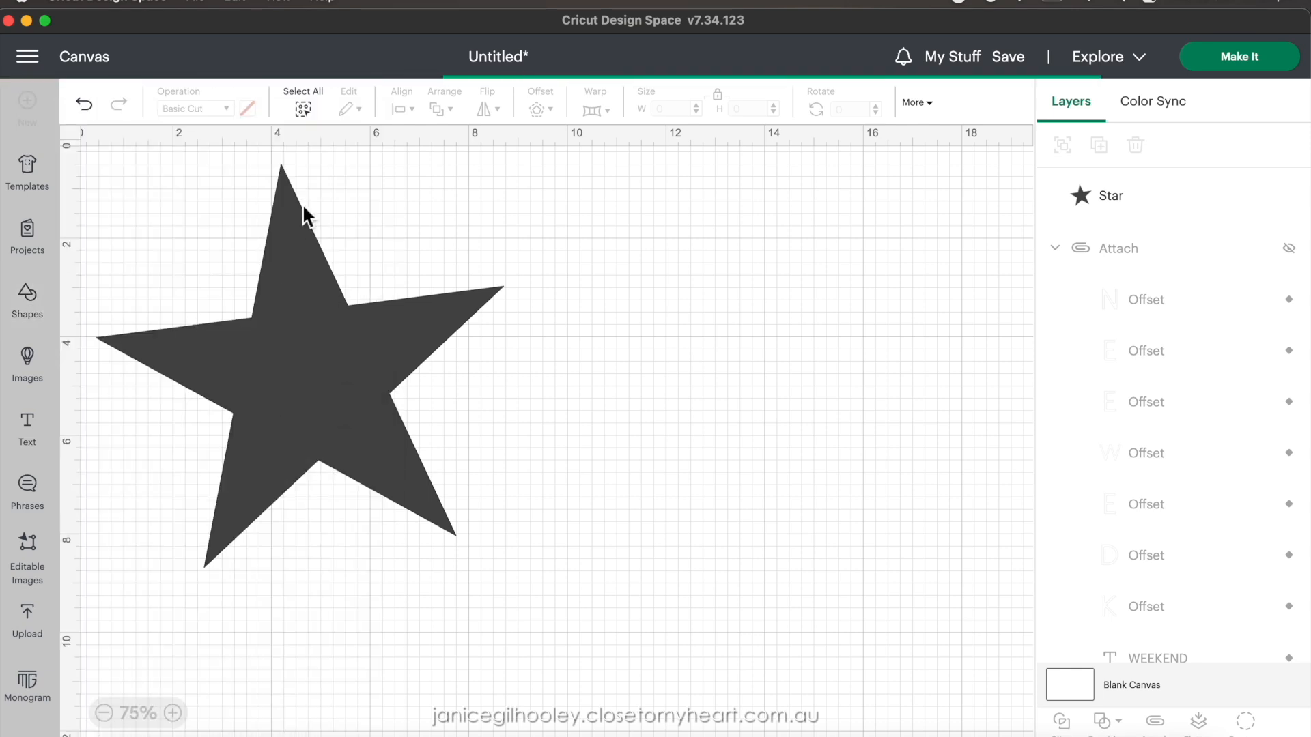
pyautogui.click(257, 115)
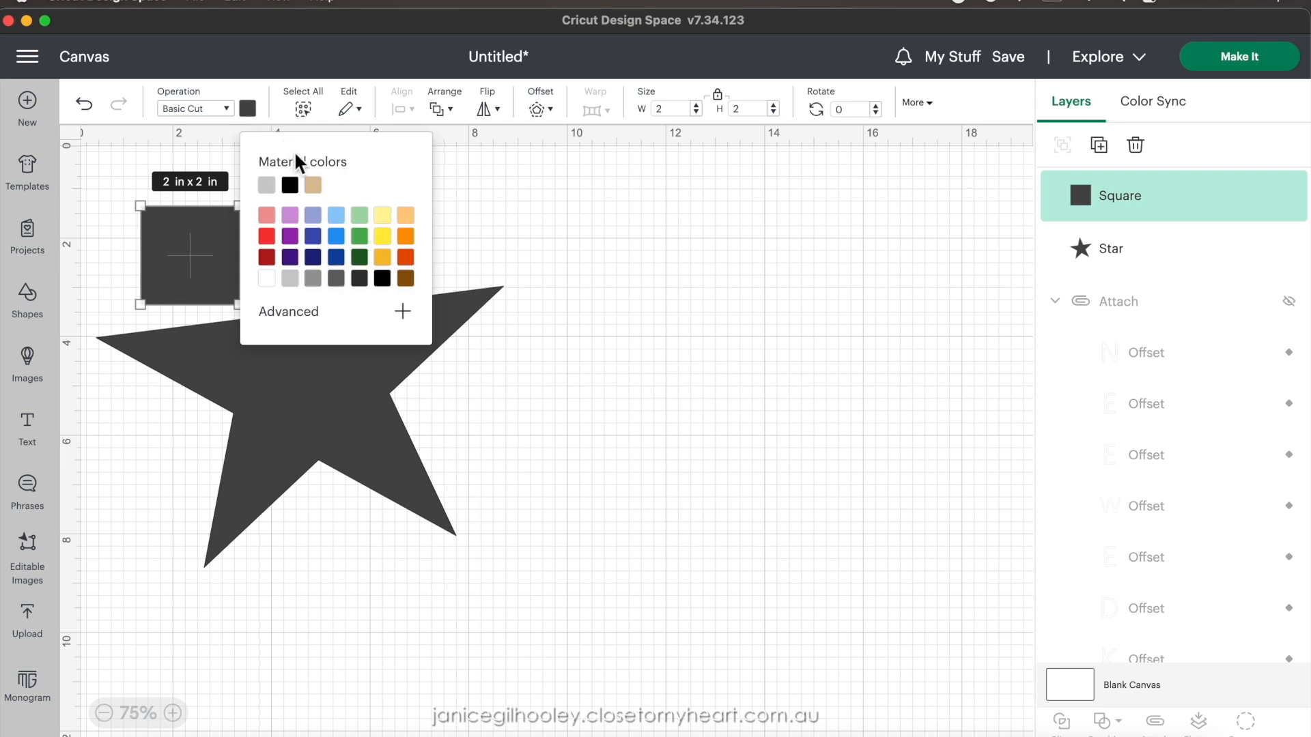
pyautogui.click(267, 279)
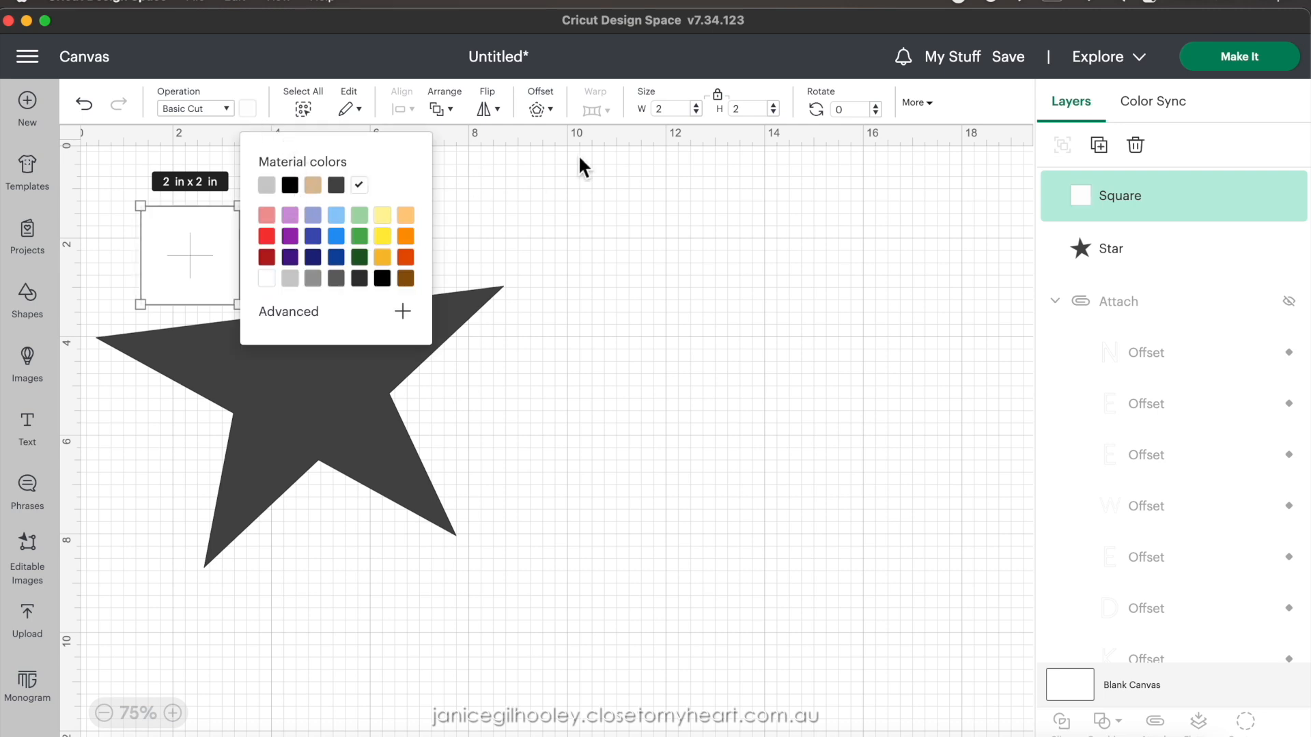
pyautogui.click(654, 108)
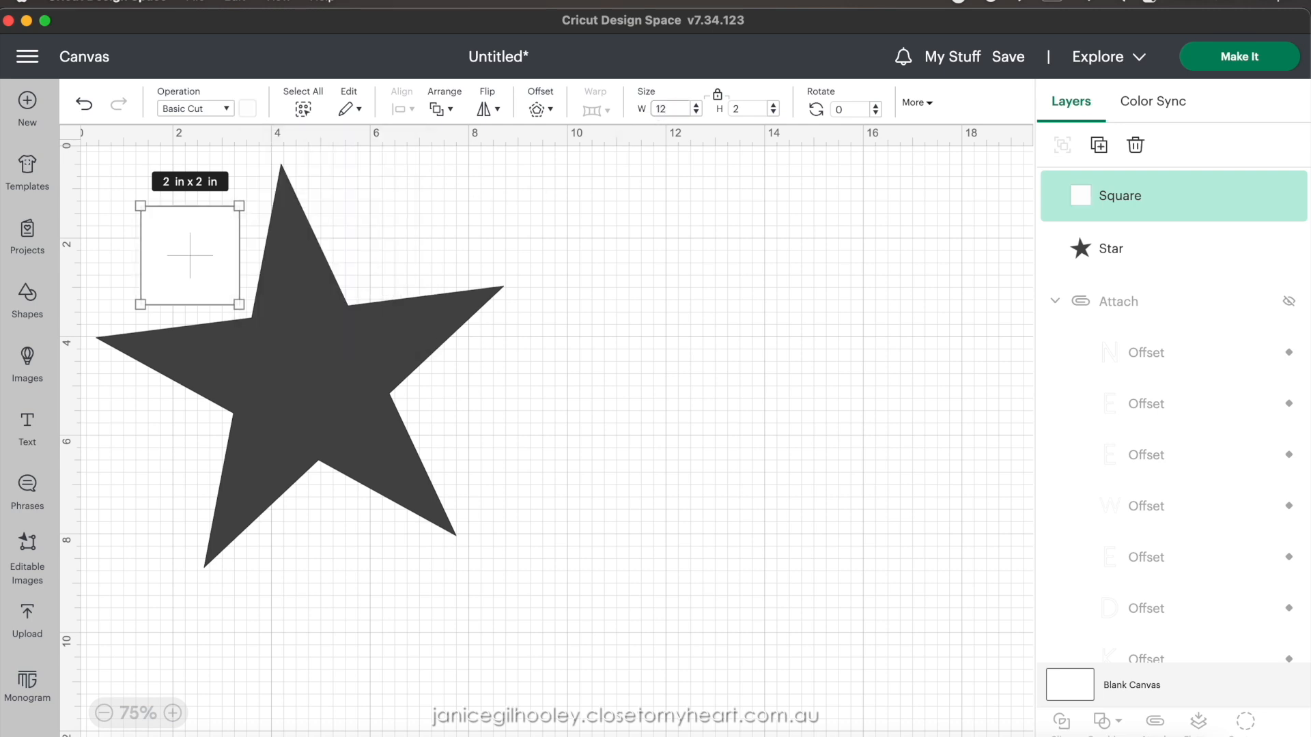
pyautogui.press('Return')
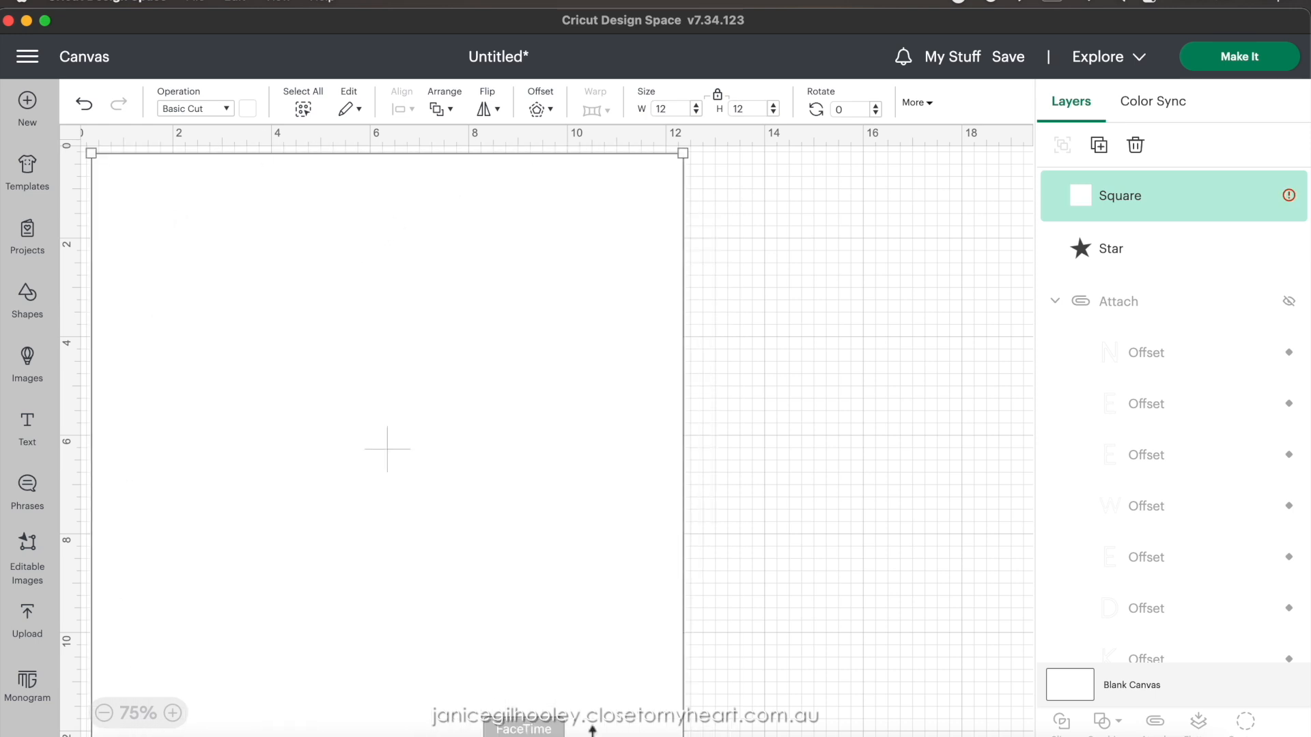
# - Send the white 12-inch square to the back and select the star in front of it
pyautogui.click(439, 108)
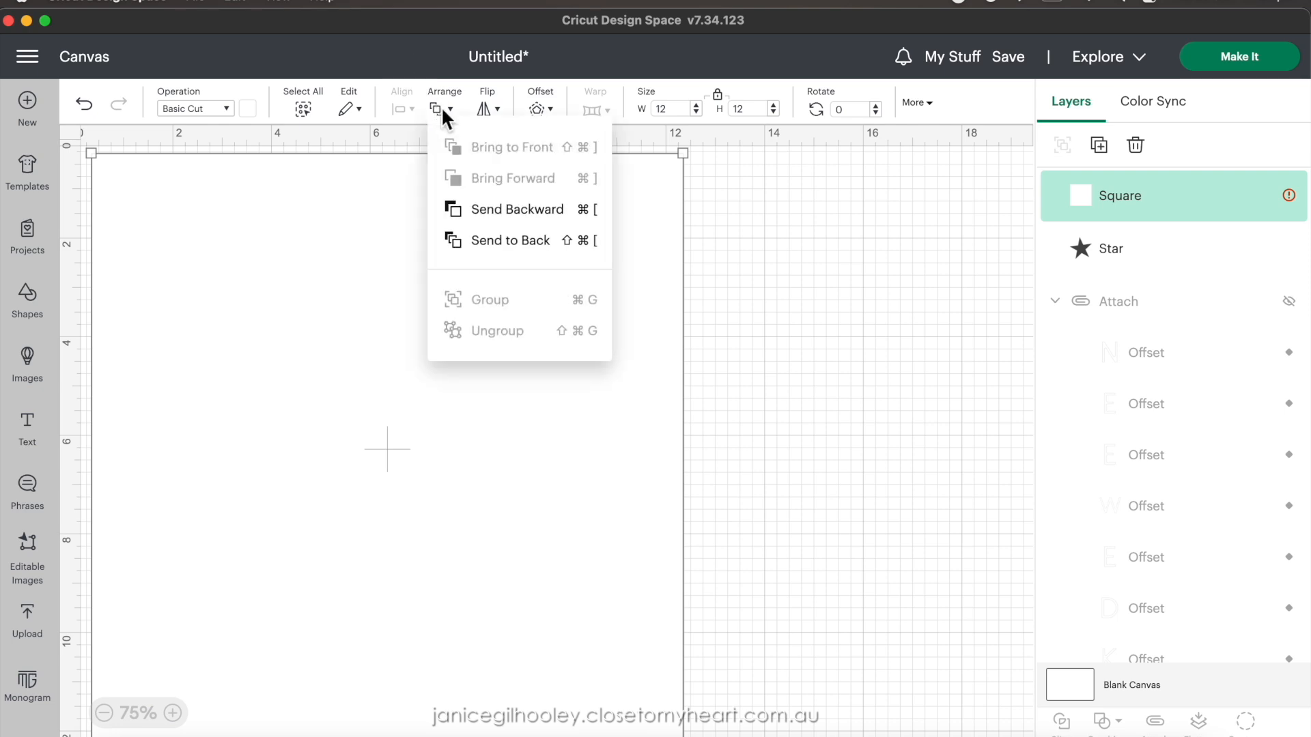
pyautogui.click(496, 242)
pyautogui.moveTo(359, 328)
pyautogui.mouseDown()
pyautogui.moveTo(405, 377)
pyautogui.moveTo(354, 347)
pyautogui.moveTo(353, 325)
pyautogui.mouseUp()
pyautogui.click(287, 358)
pyautogui.click(287, 369)
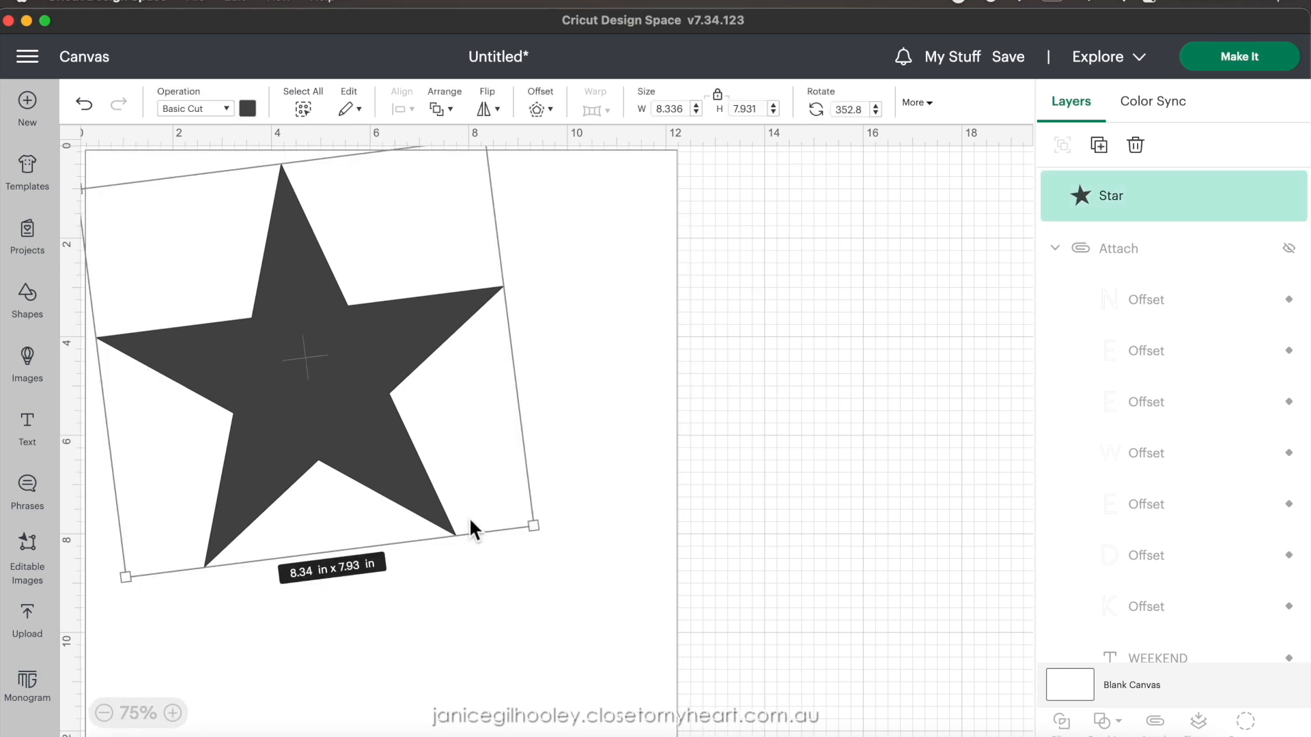
# - Enlarge the star to about 9.87 × 9.39 in, position it within the square, and color it tan
pyautogui.moveTo(527, 529); pyautogui.dragTo(649, 609)
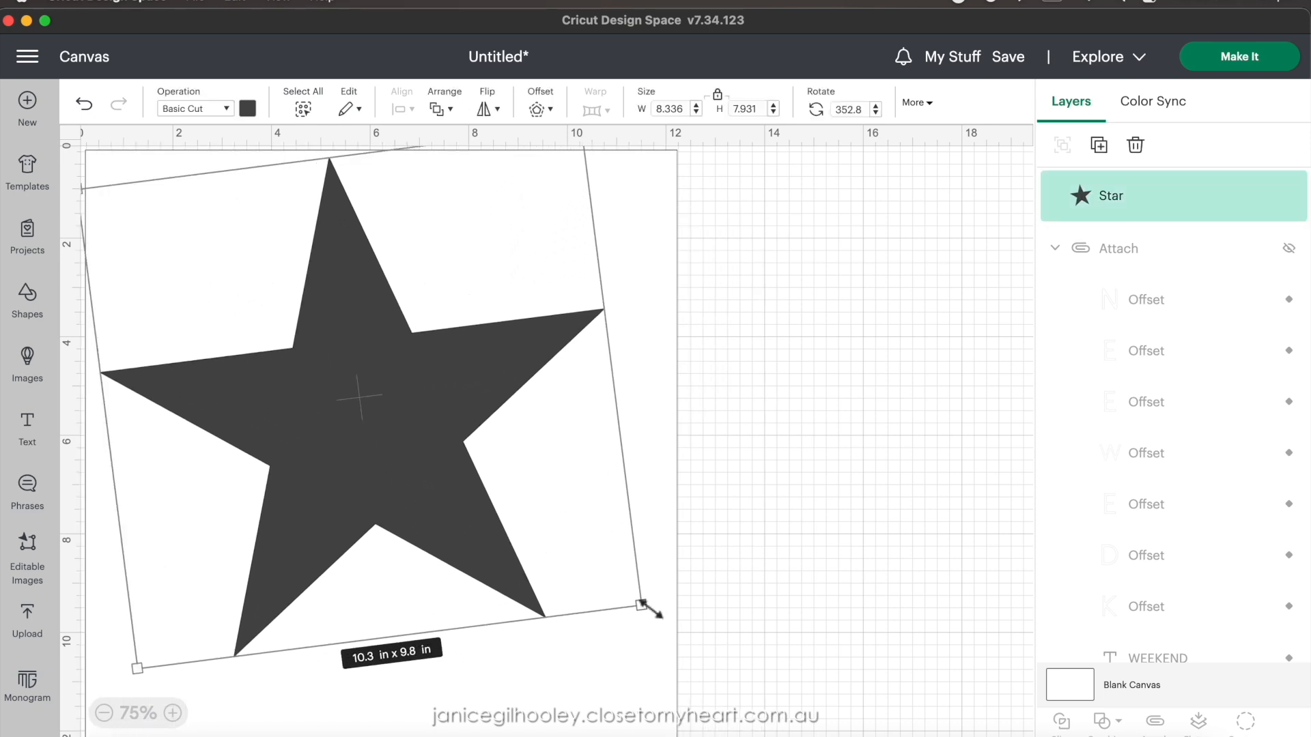
pyautogui.moveTo(337, 366); pyautogui.dragTo(340, 393)
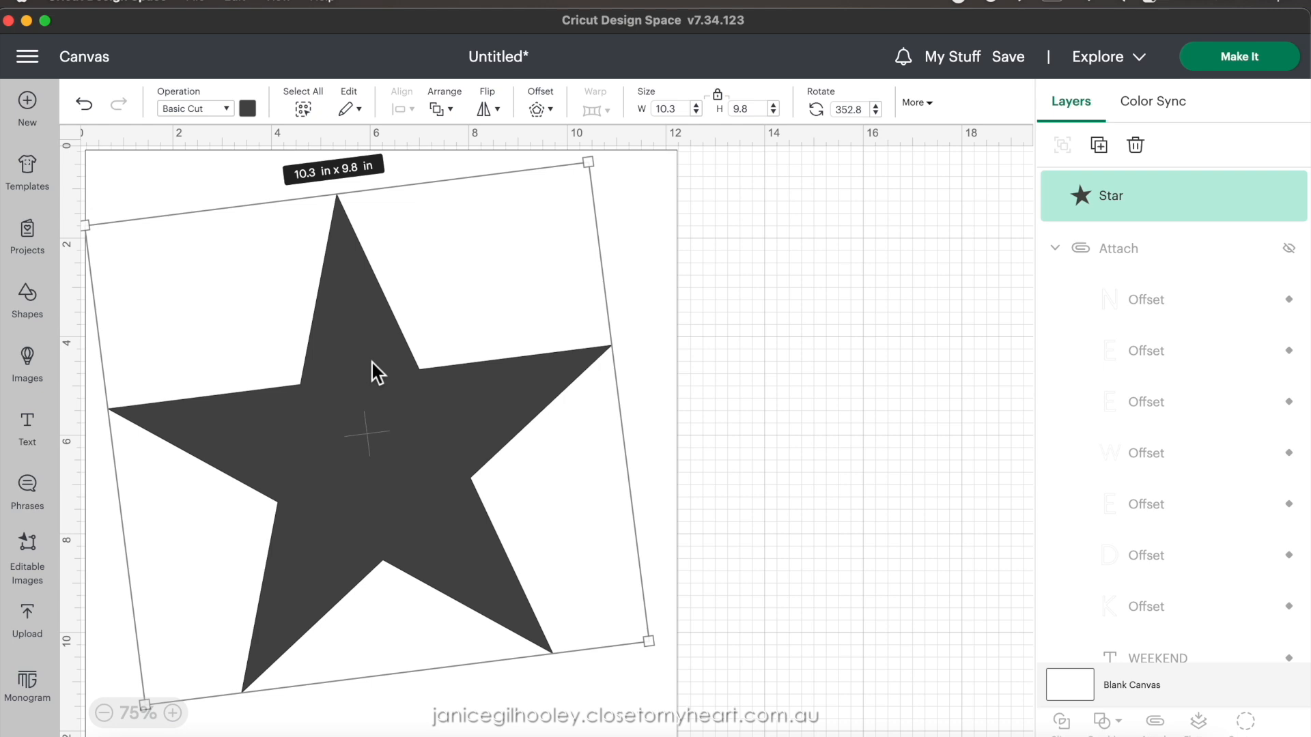
pyautogui.click(249, 109)
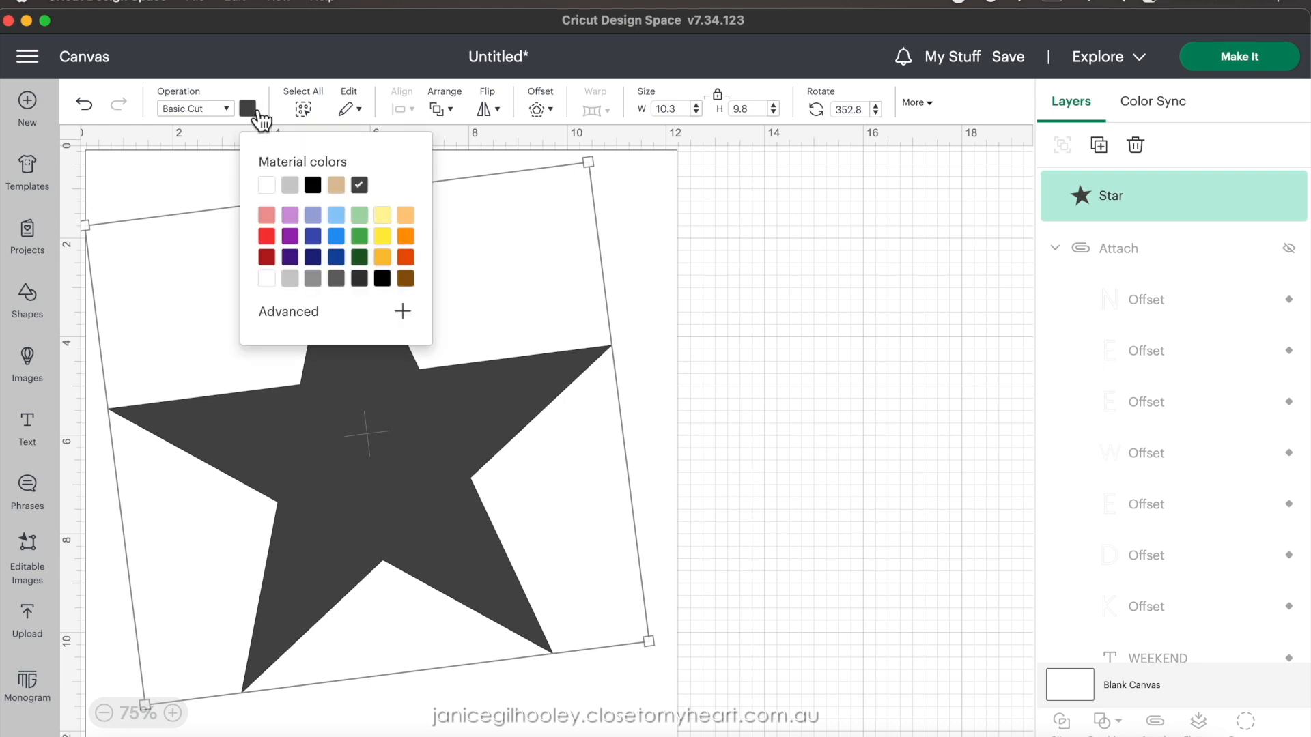
pyautogui.click(337, 186)
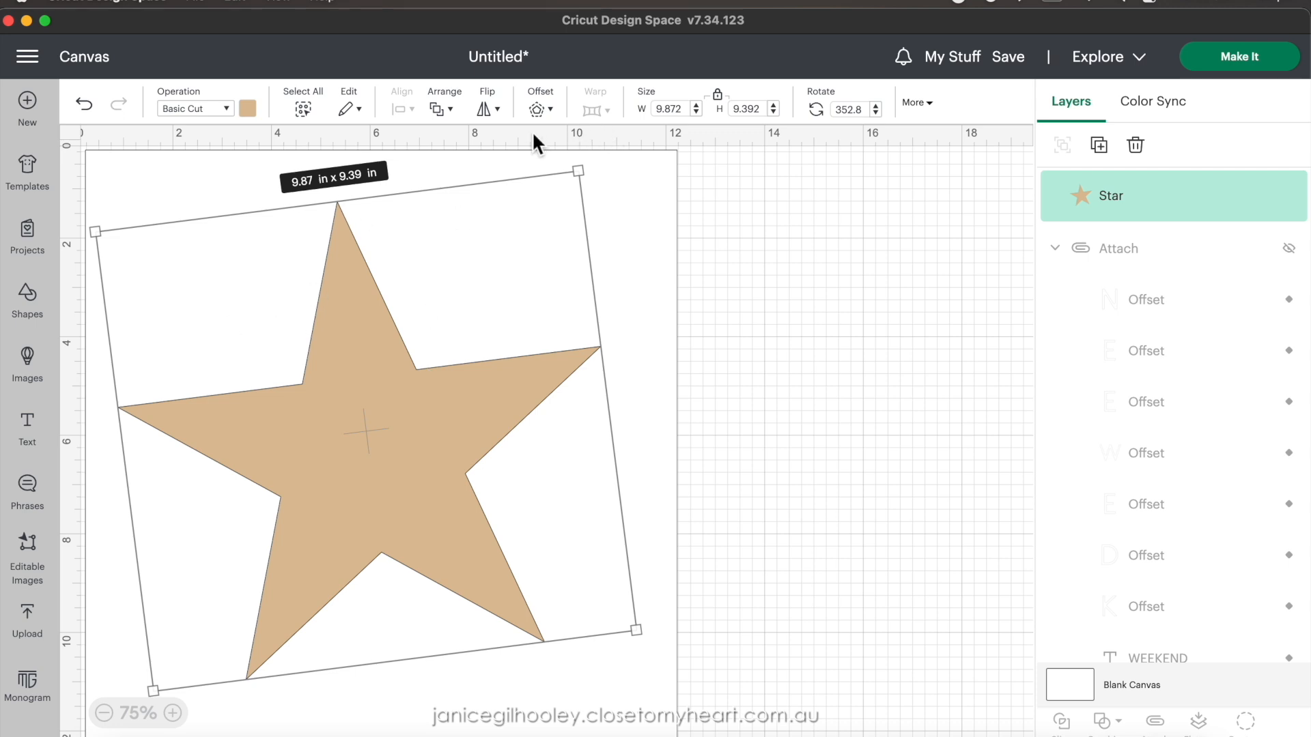
# - Create a 0.139 in outward offset with rounded corners around the tan star
pyautogui.click(552, 112)
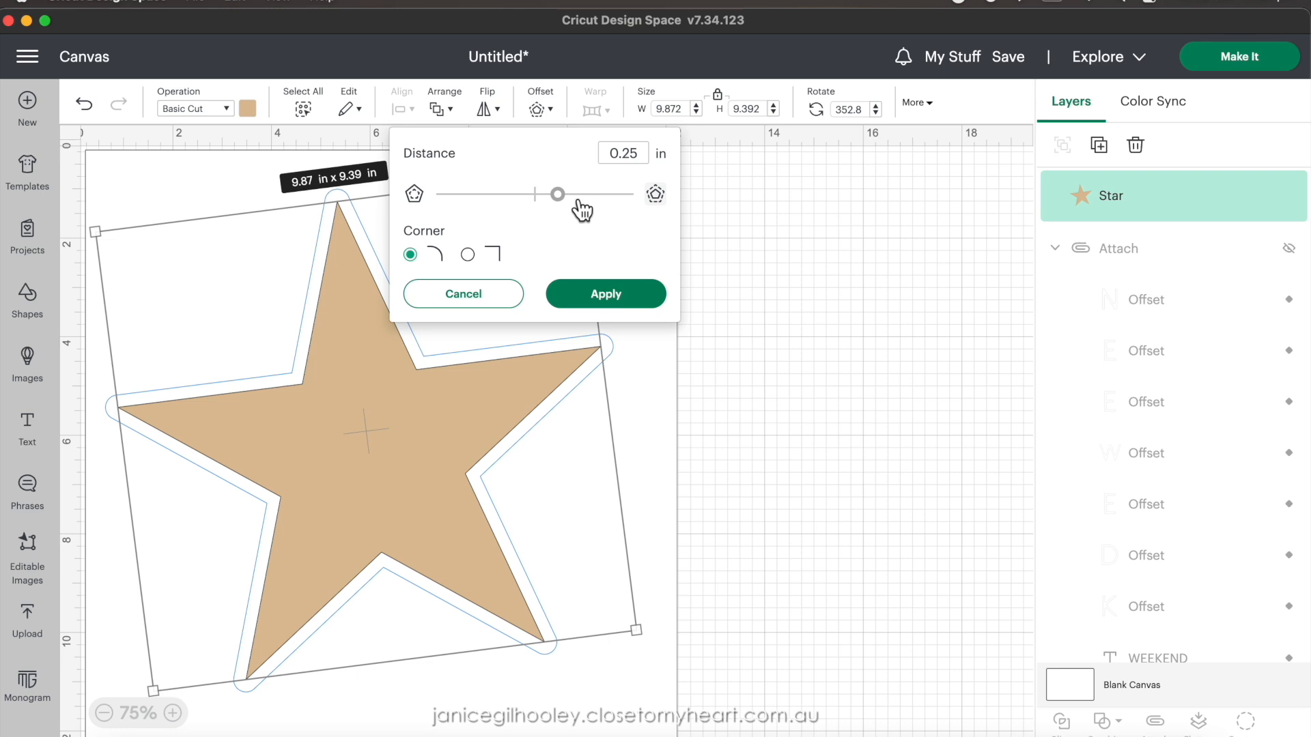
pyautogui.moveTo(560, 200); pyautogui.dragTo(558, 214)
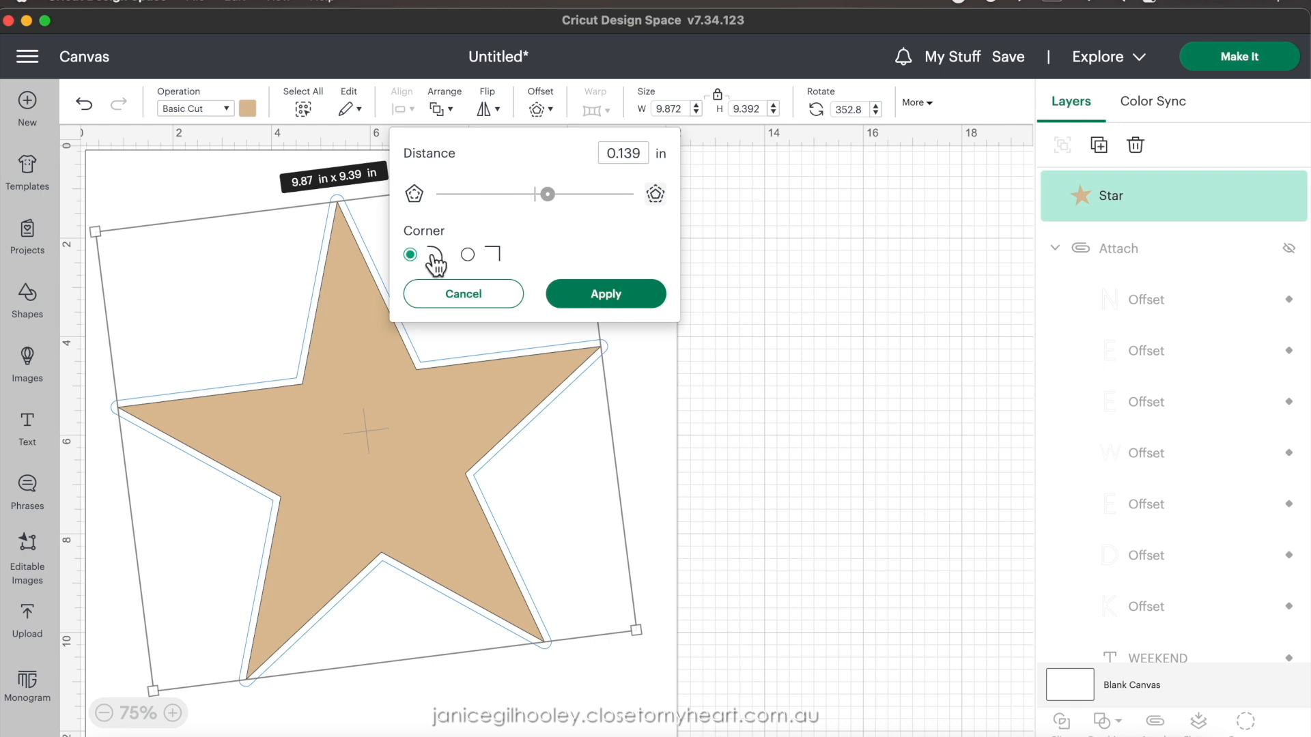
pyautogui.click(645, 304)
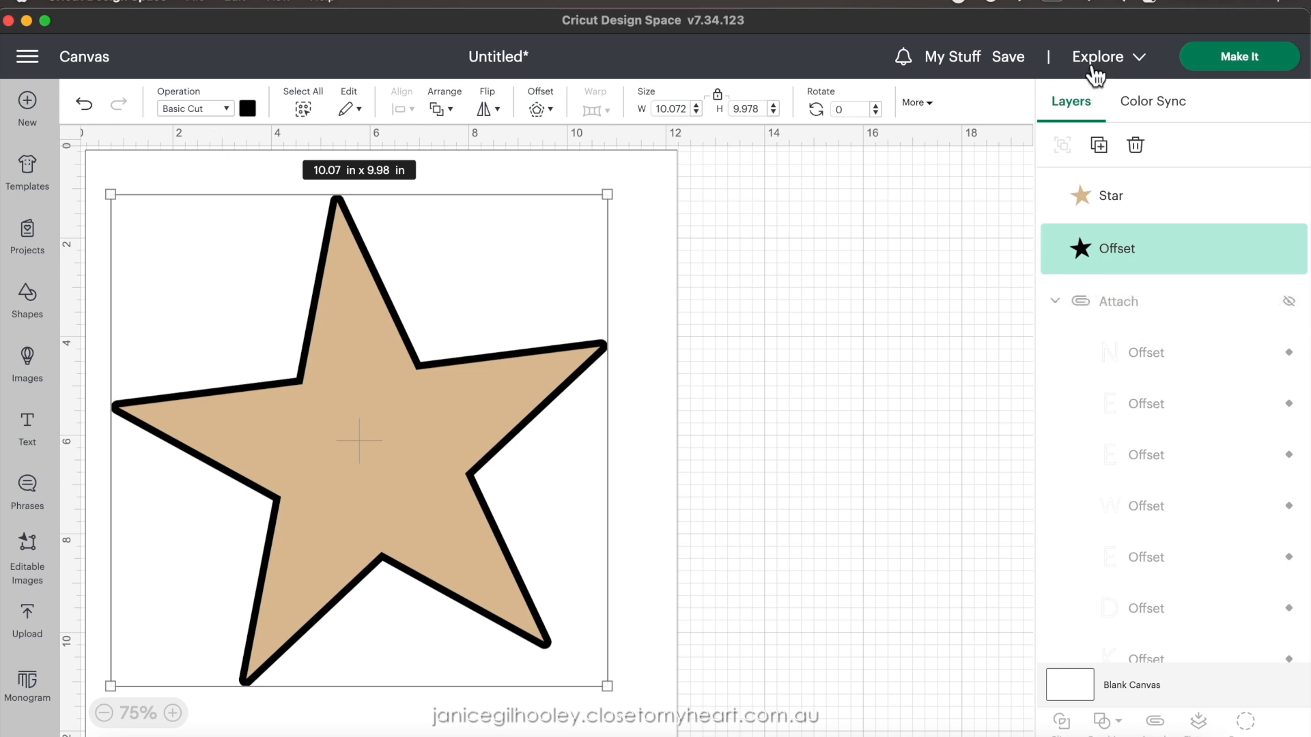
# - Hide the white 12-inch square layer to exclude it from the cut
pyautogui.click(1228, 56)
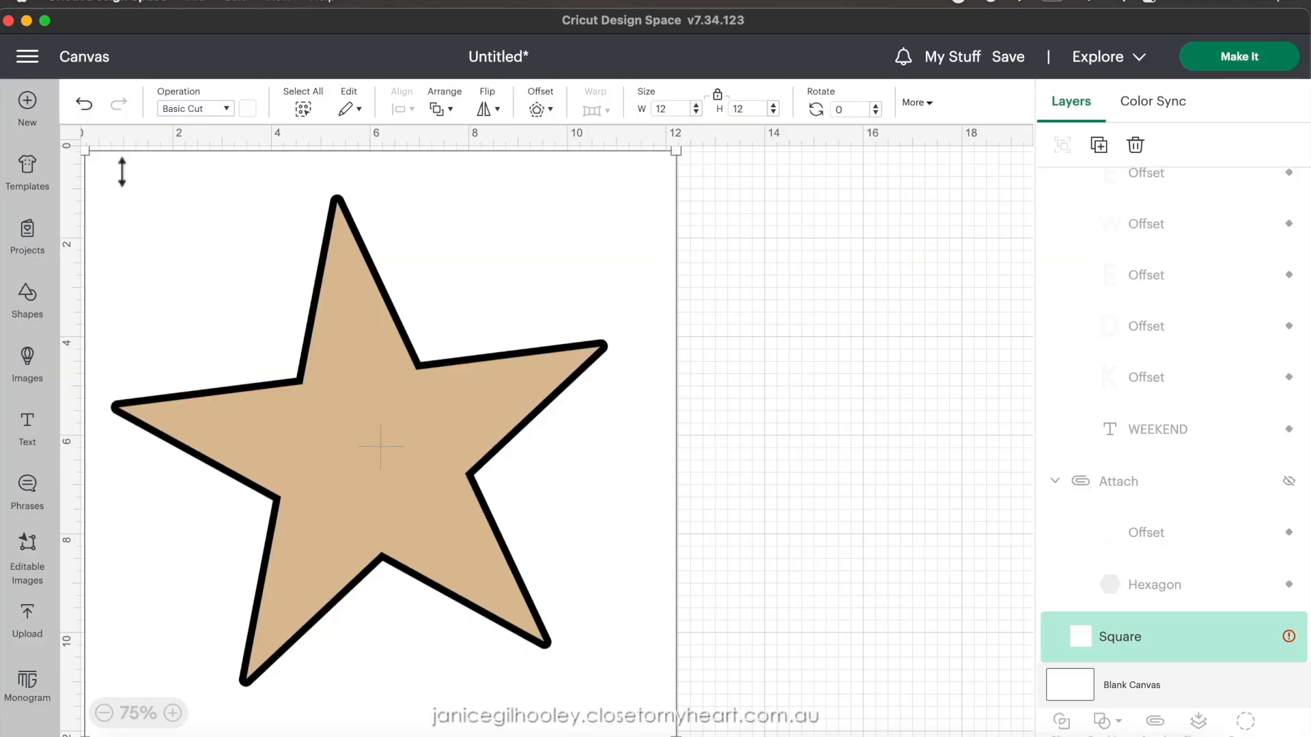
pyautogui.moveTo(1192, 653)
pyautogui.click(1290, 645)
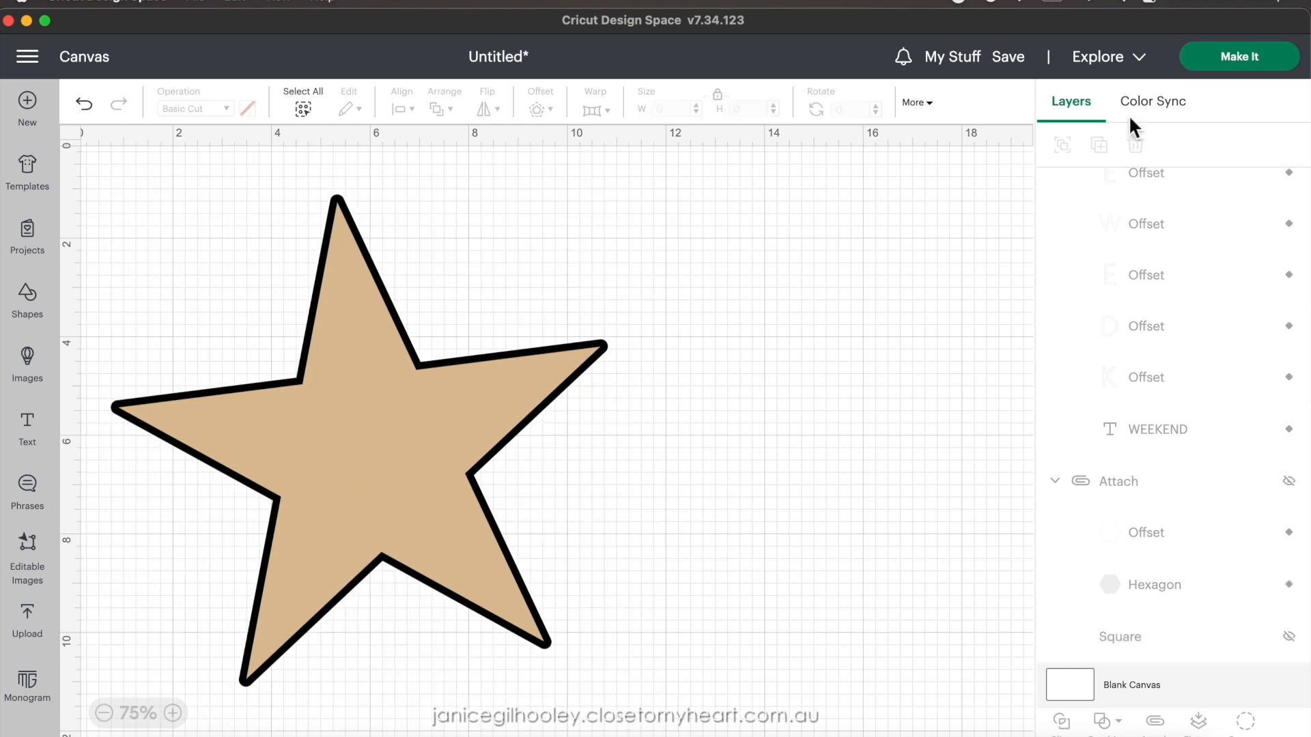
# - Preview the separate mats for the black offset and the tan star, and return to the canvas
pyautogui.click(1233, 67)
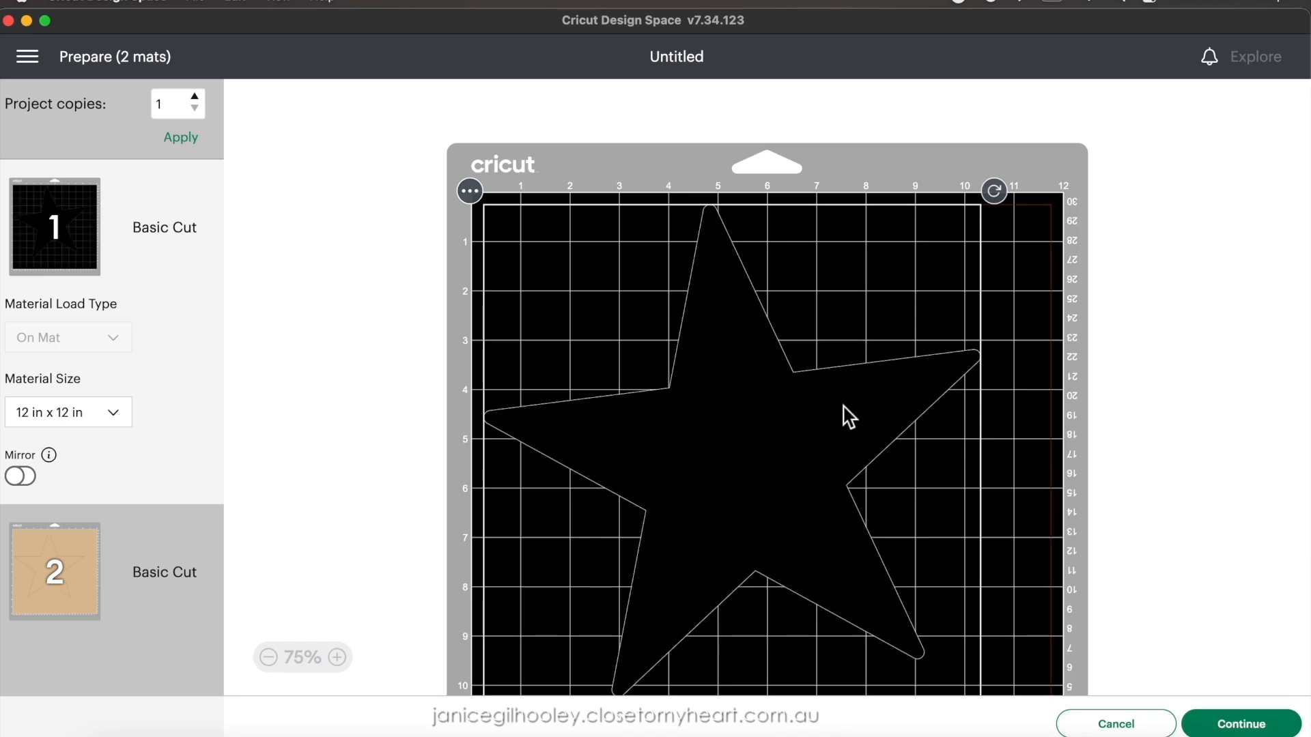
pyautogui.click(20, 601)
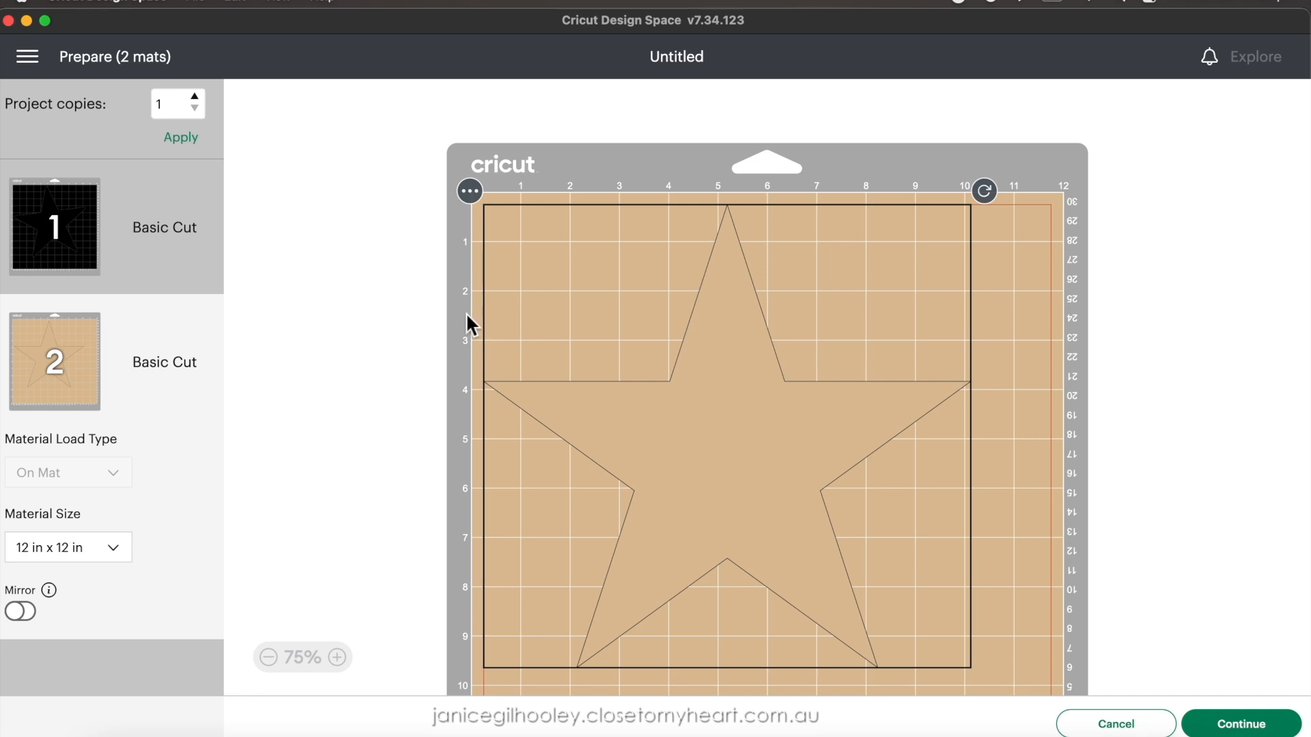
pyautogui.click(53, 220)
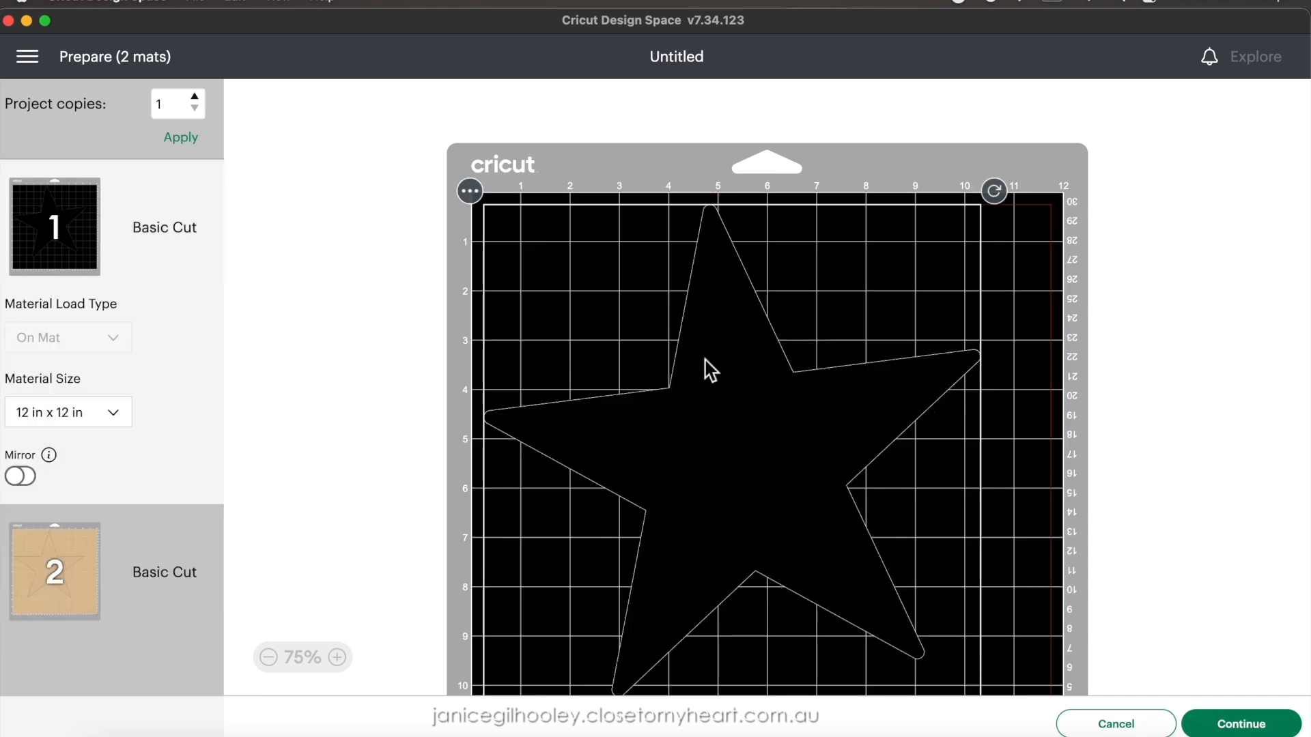
pyautogui.click(1114, 725)
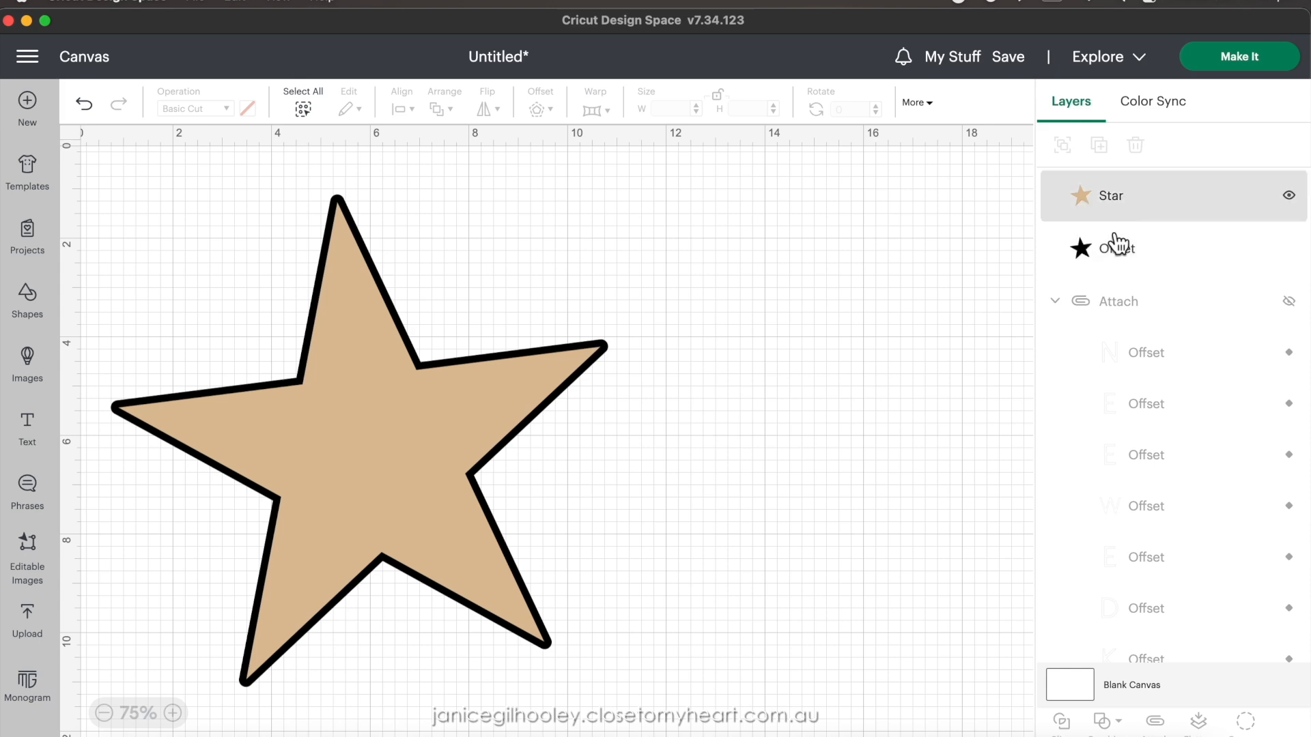
# - Change the star's offset to a Pen operation and check its pen type and color options
pyautogui.click(1141, 260)
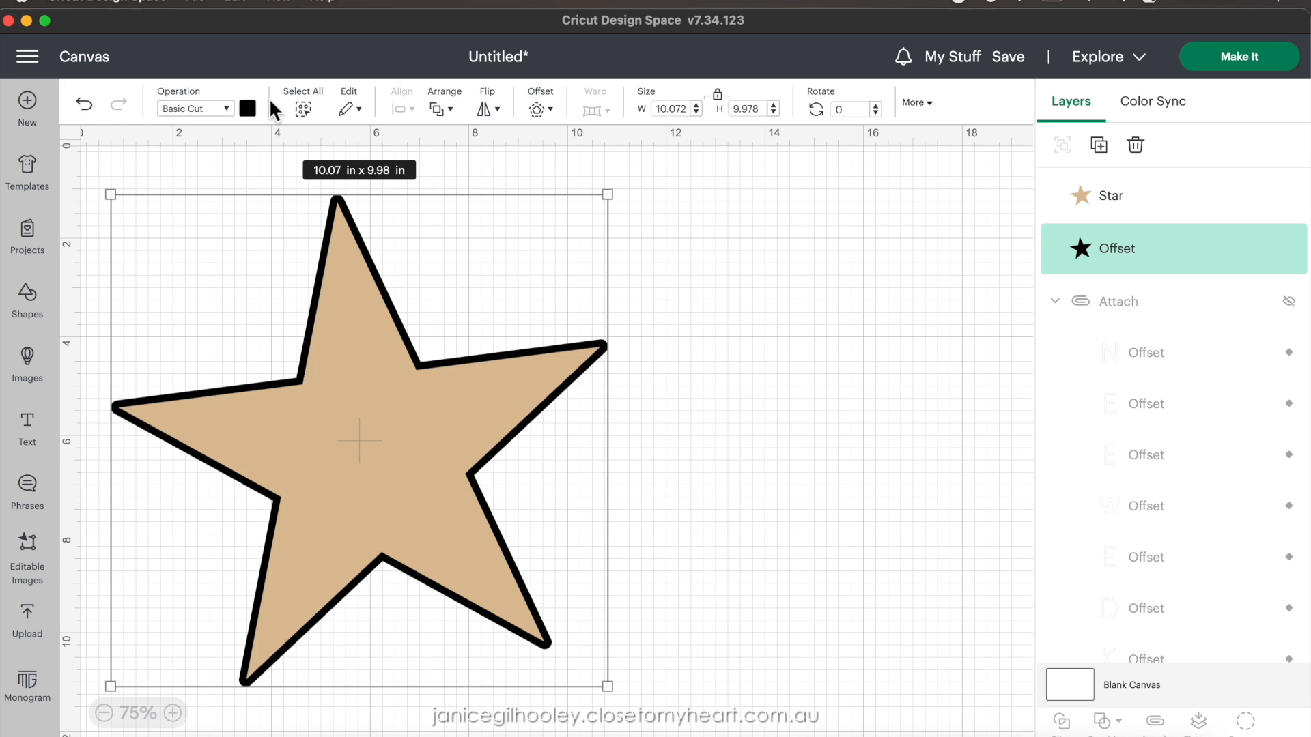
pyautogui.click(225, 109)
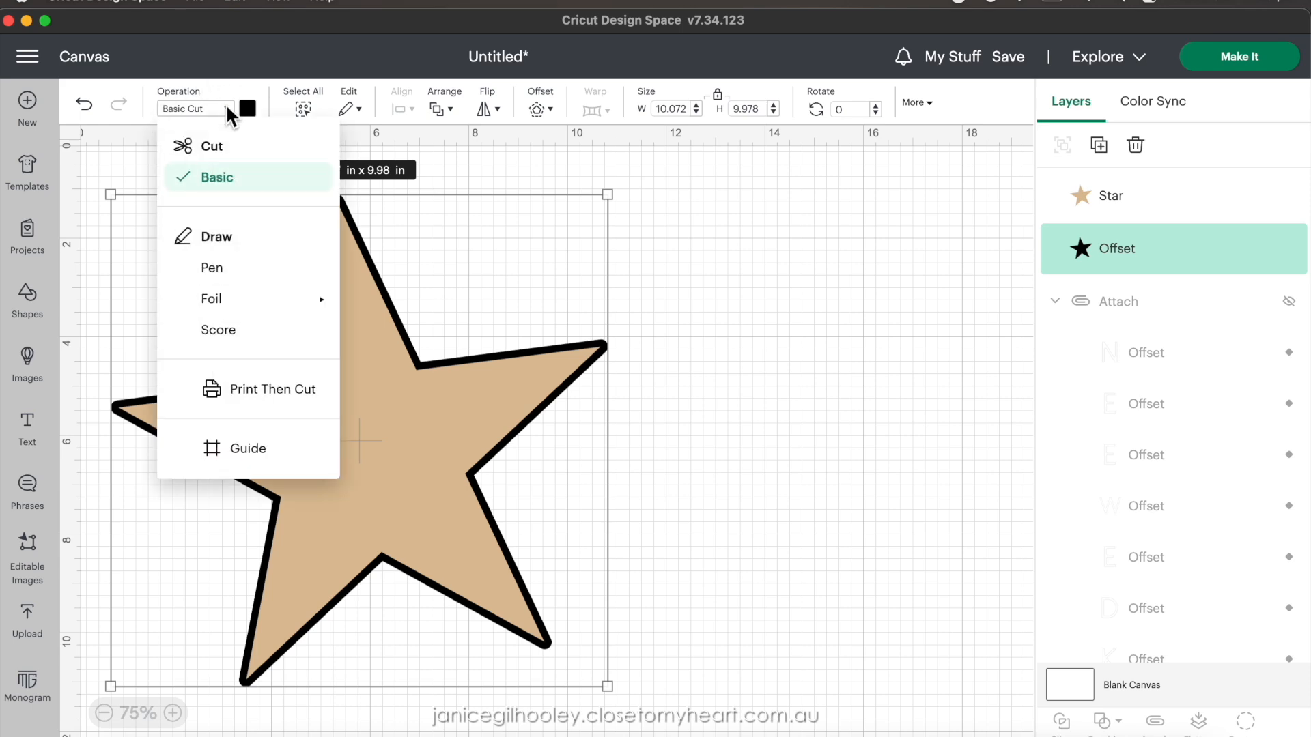
pyautogui.click(239, 269)
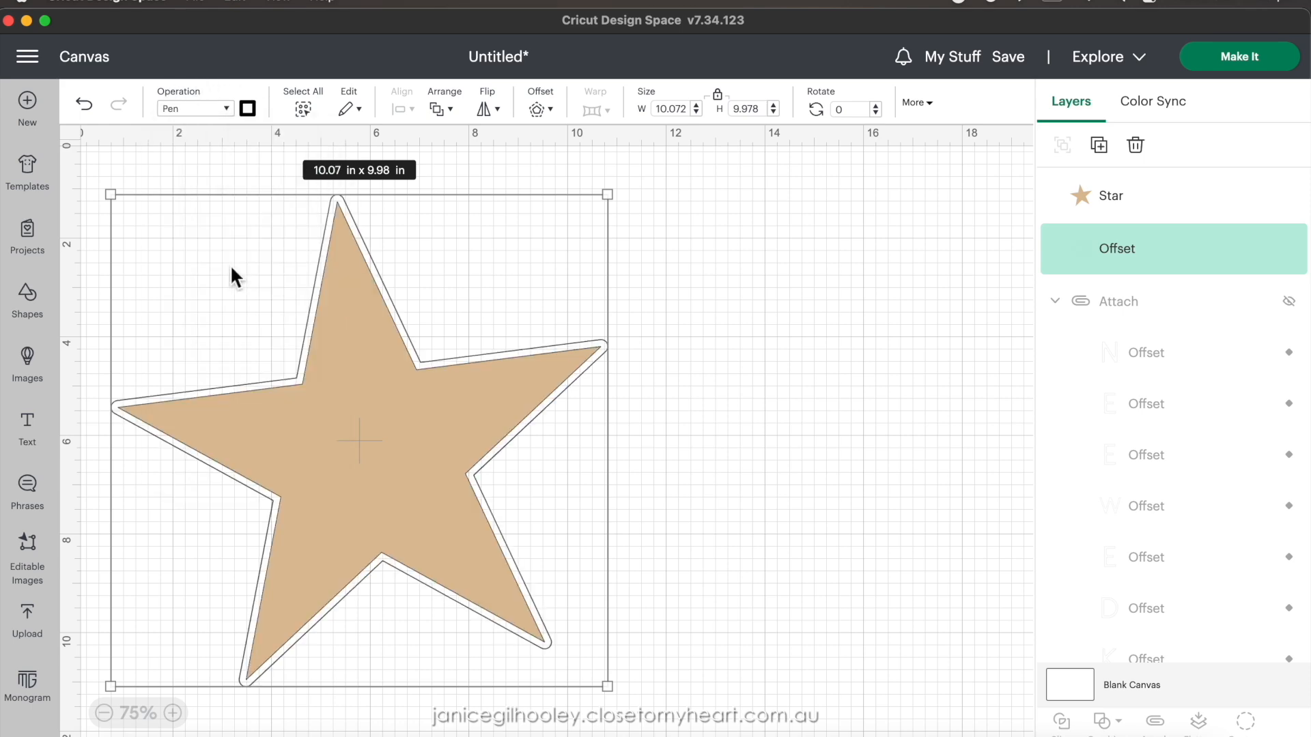
pyautogui.click(248, 109)
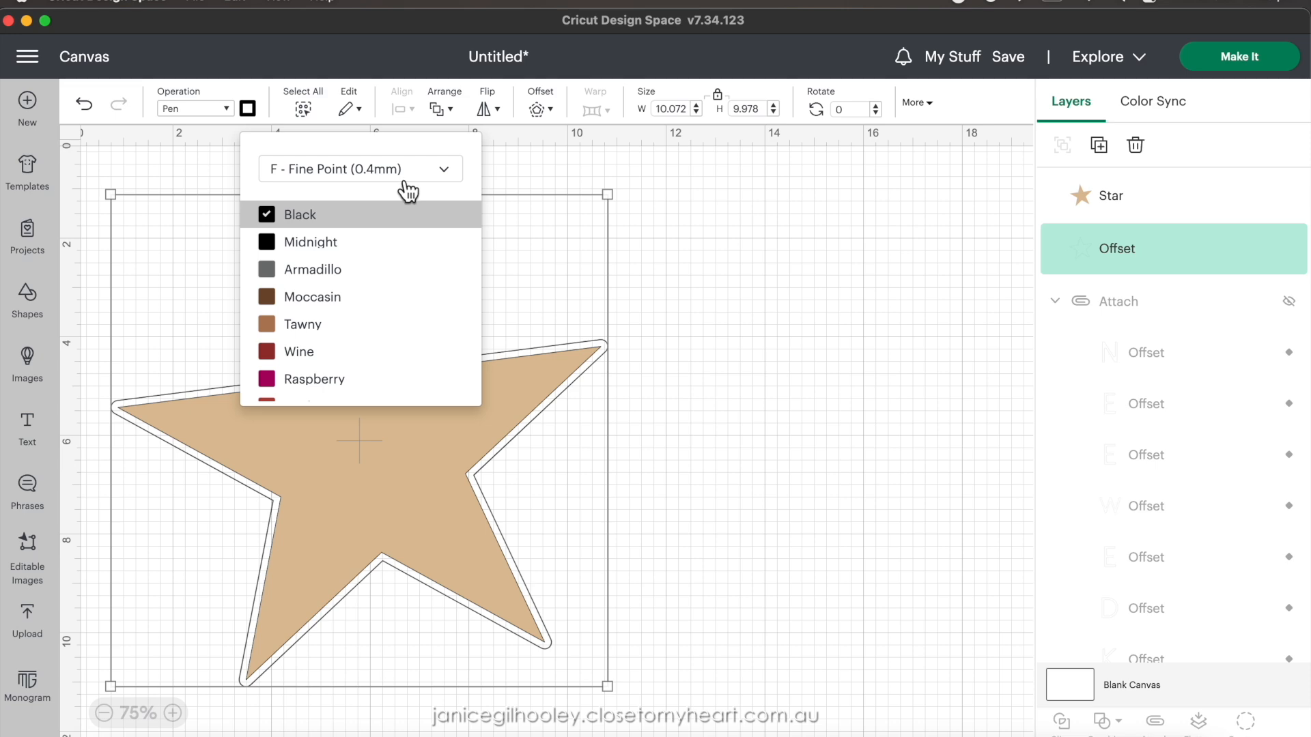
pyautogui.click(792, 430)
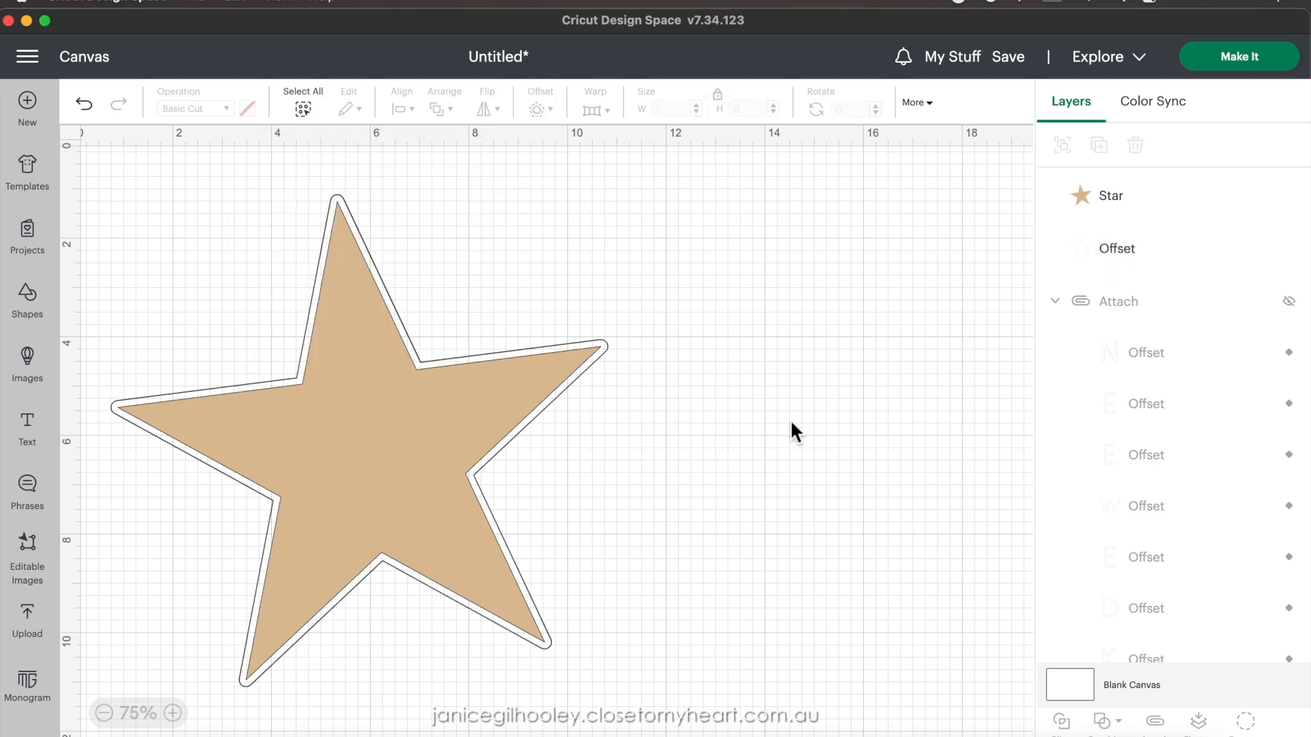
# - Preview the Pen mat and the Basic Cut mat of the unattached star design, and return to the canvas
pyautogui.click(1262, 69)
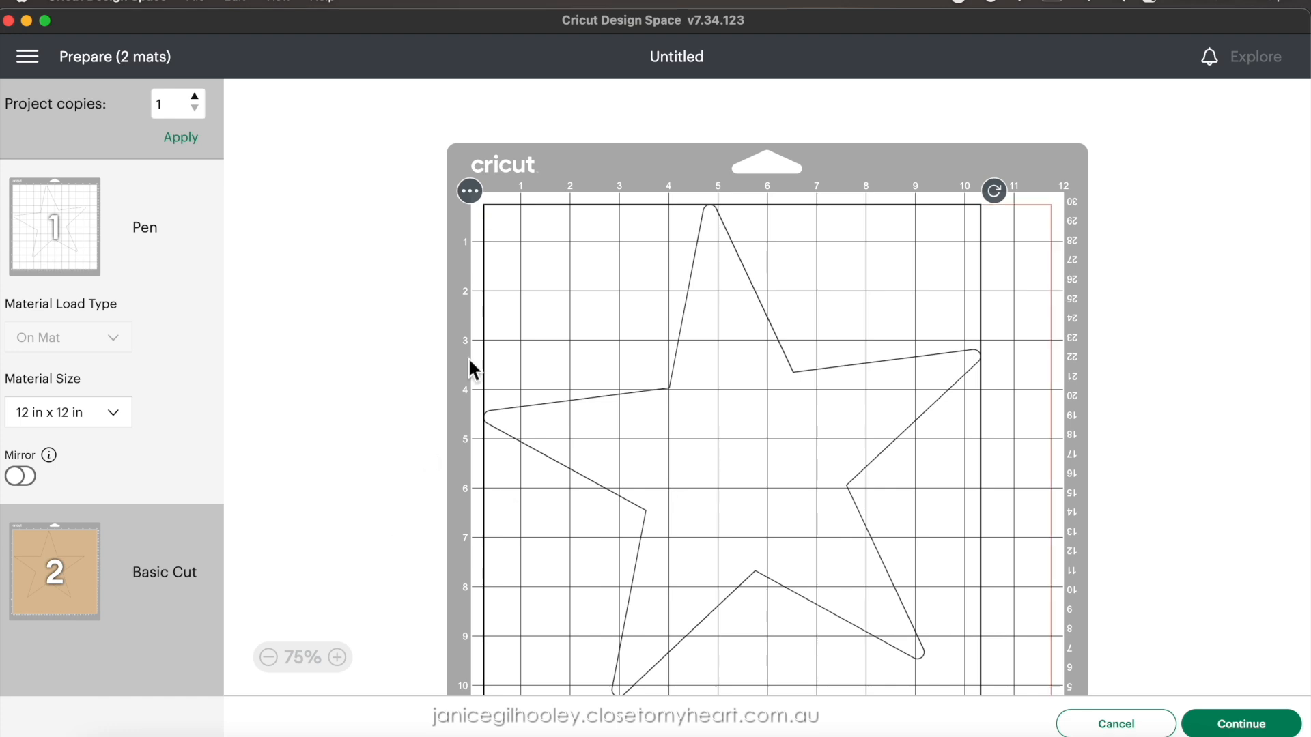
pyautogui.click(60, 568)
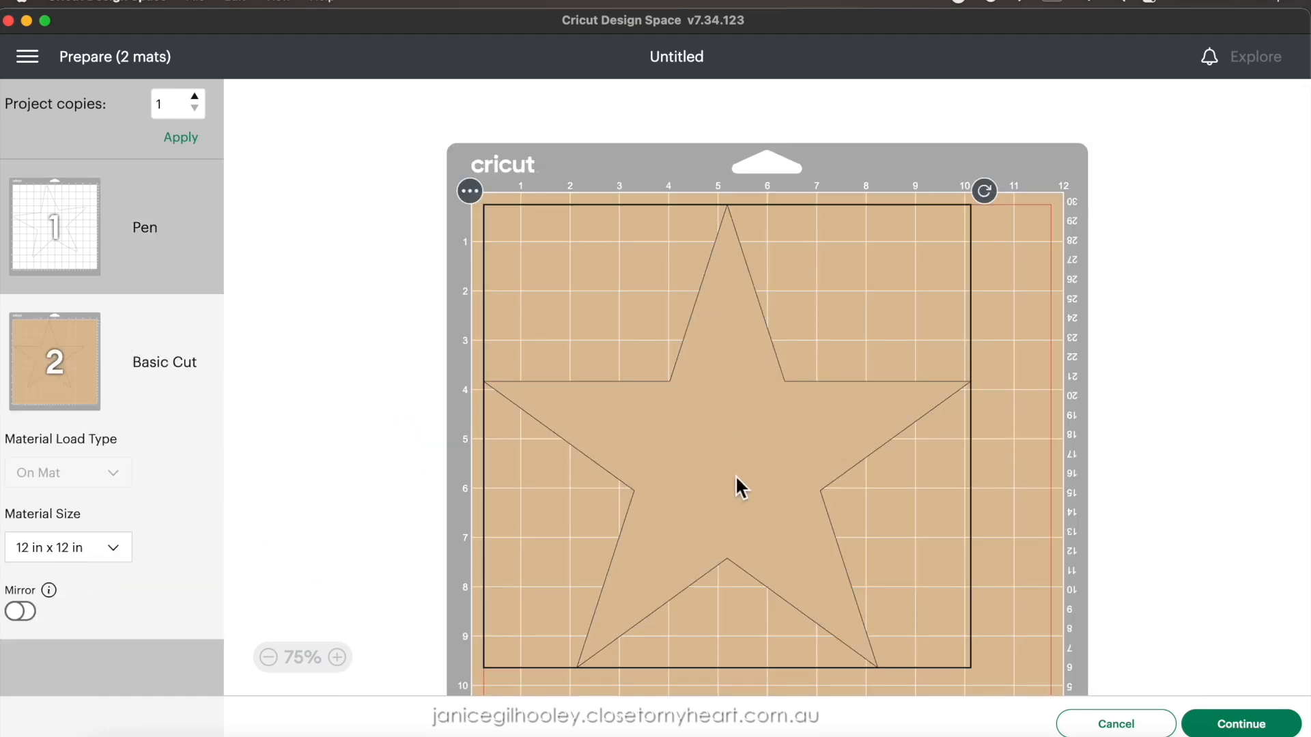
pyautogui.click(1113, 723)
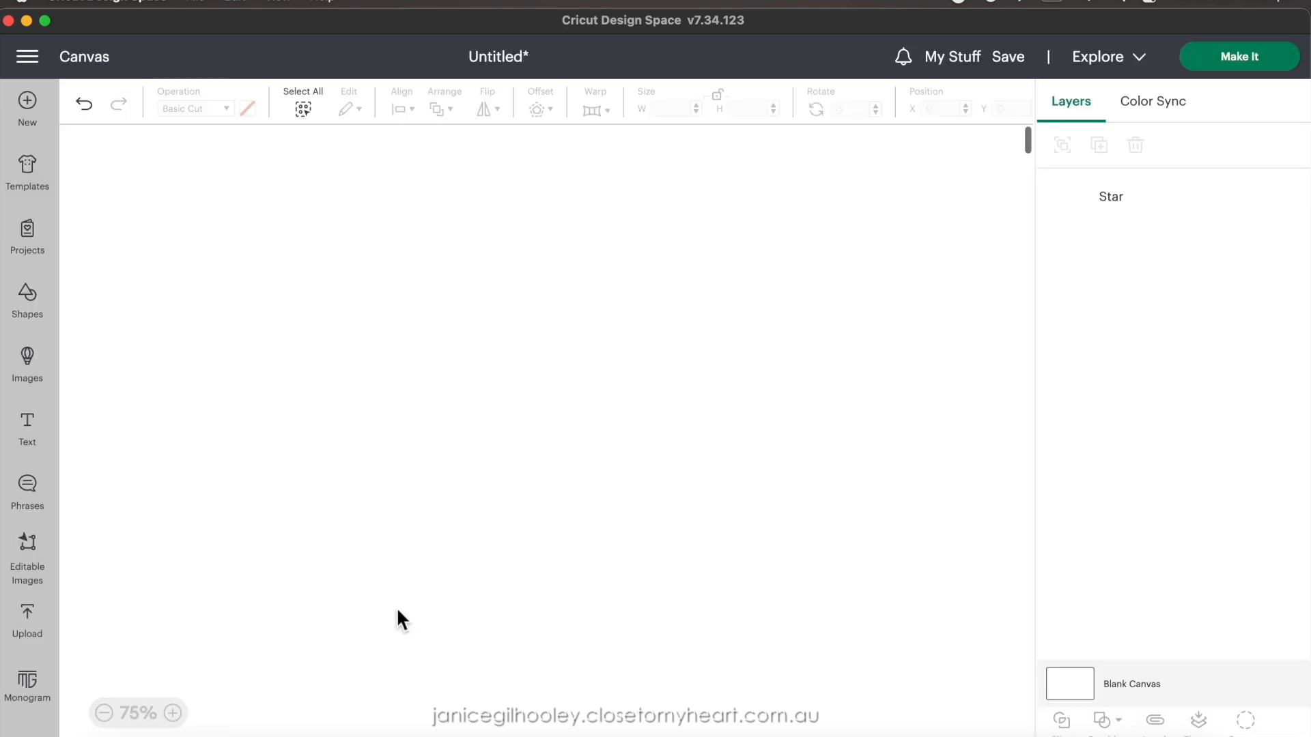
# - Attach the star to its pen offset and preview the combined design on the mat at 50% zoom
pyautogui.moveTo(648, 347); pyautogui.dragTo(396, 456)
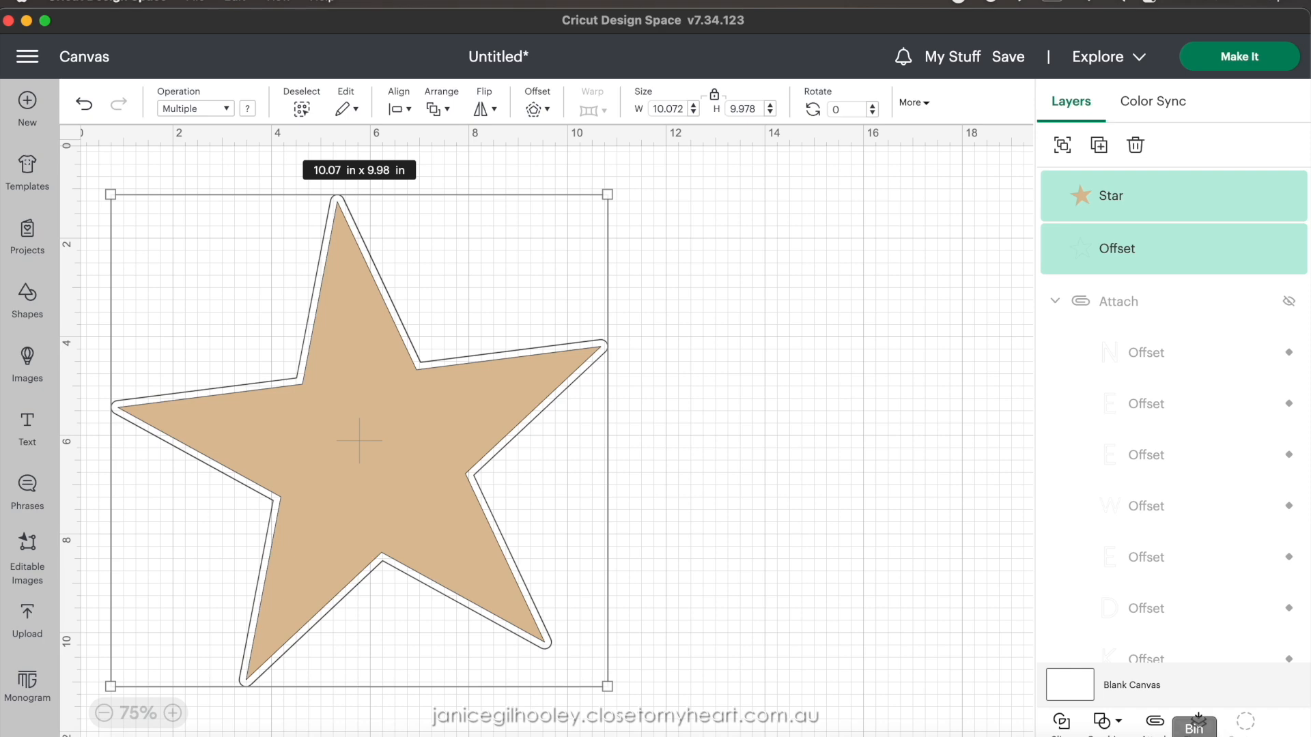
pyautogui.click(1165, 729)
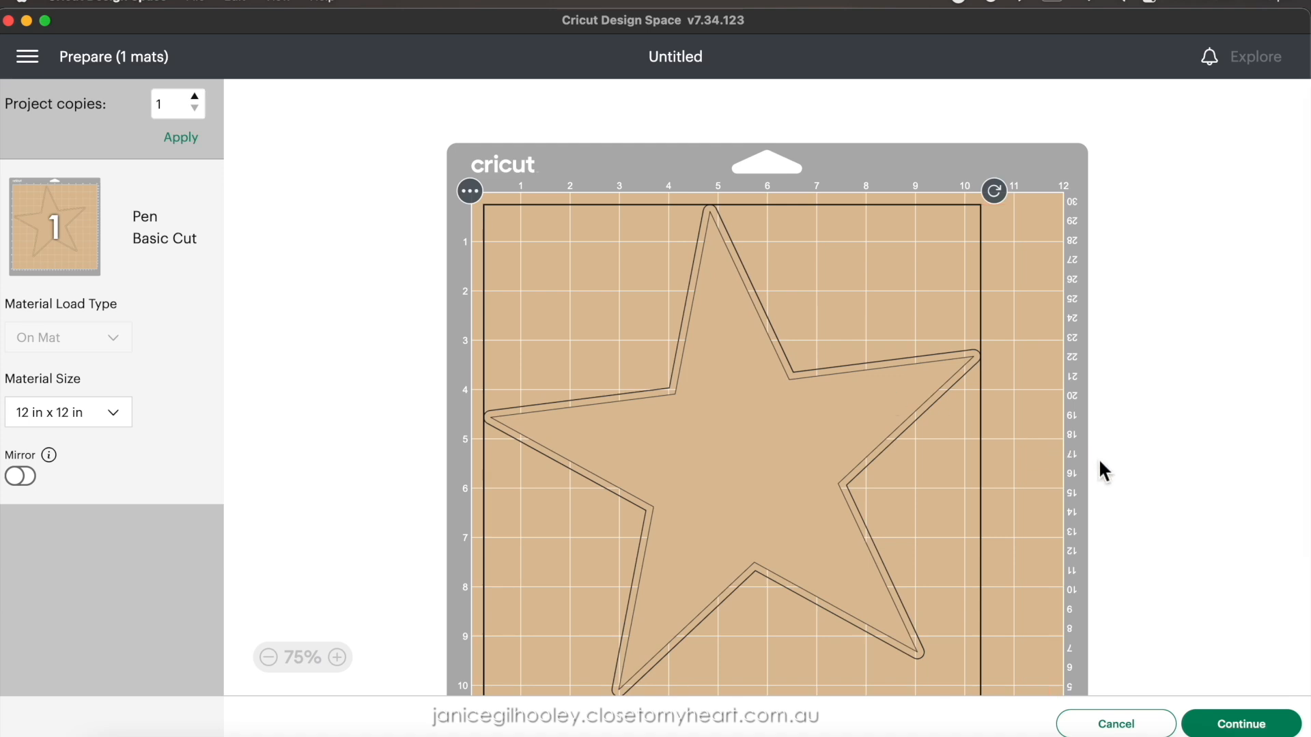
pyautogui.click(268, 657)
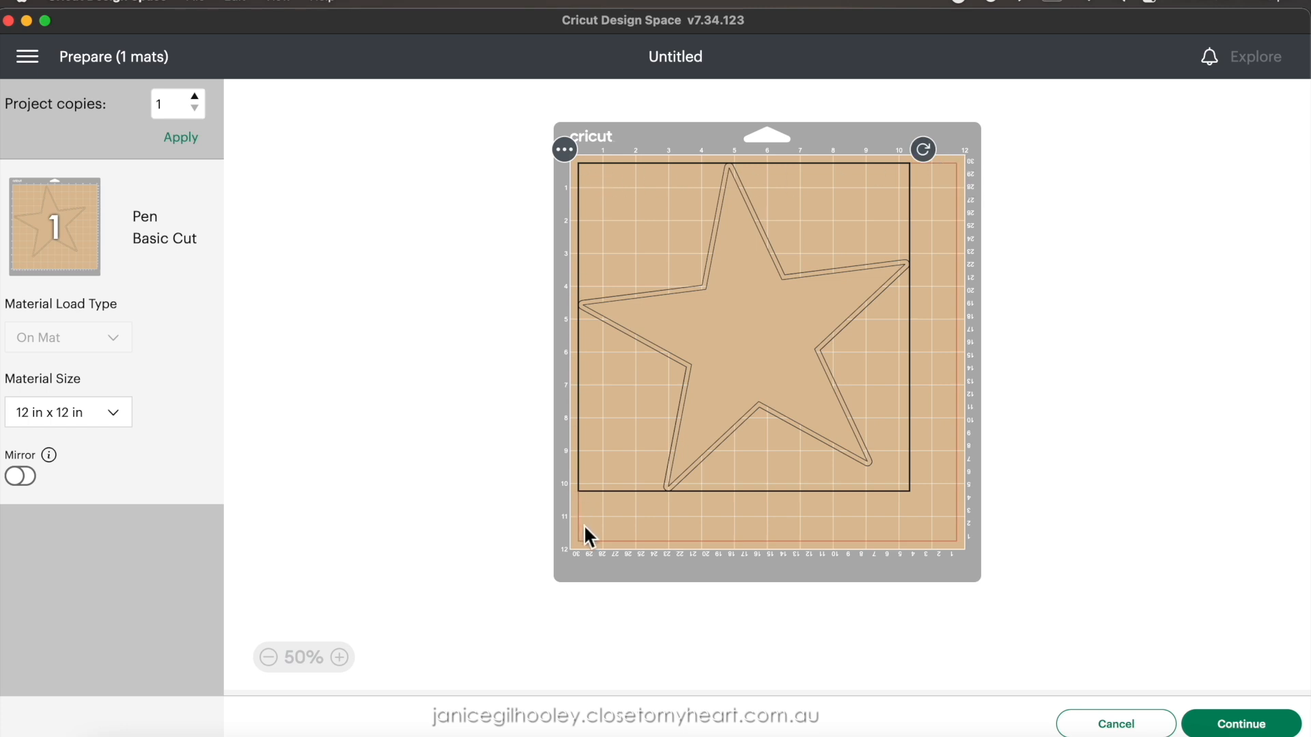
pyautogui.click(1100, 455)
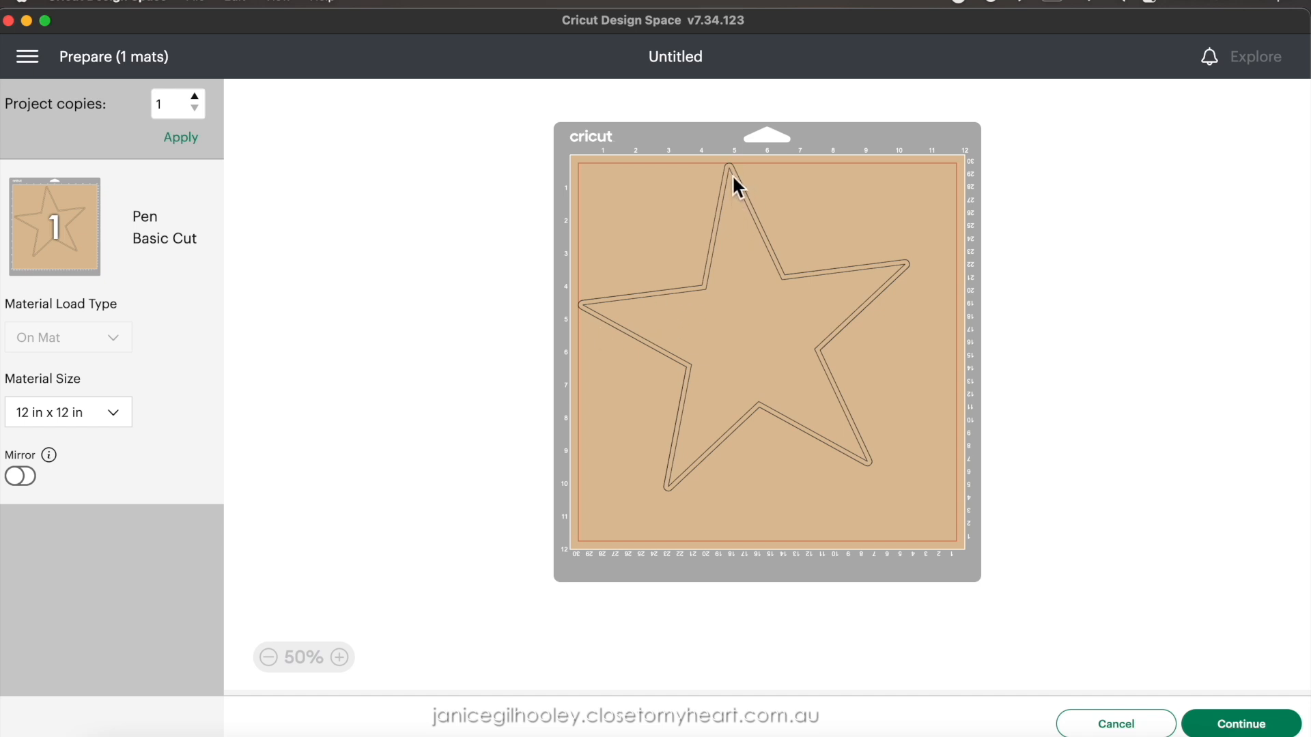
pyautogui.moveTo(747, 301); pyautogui.dragTo(814, 313)
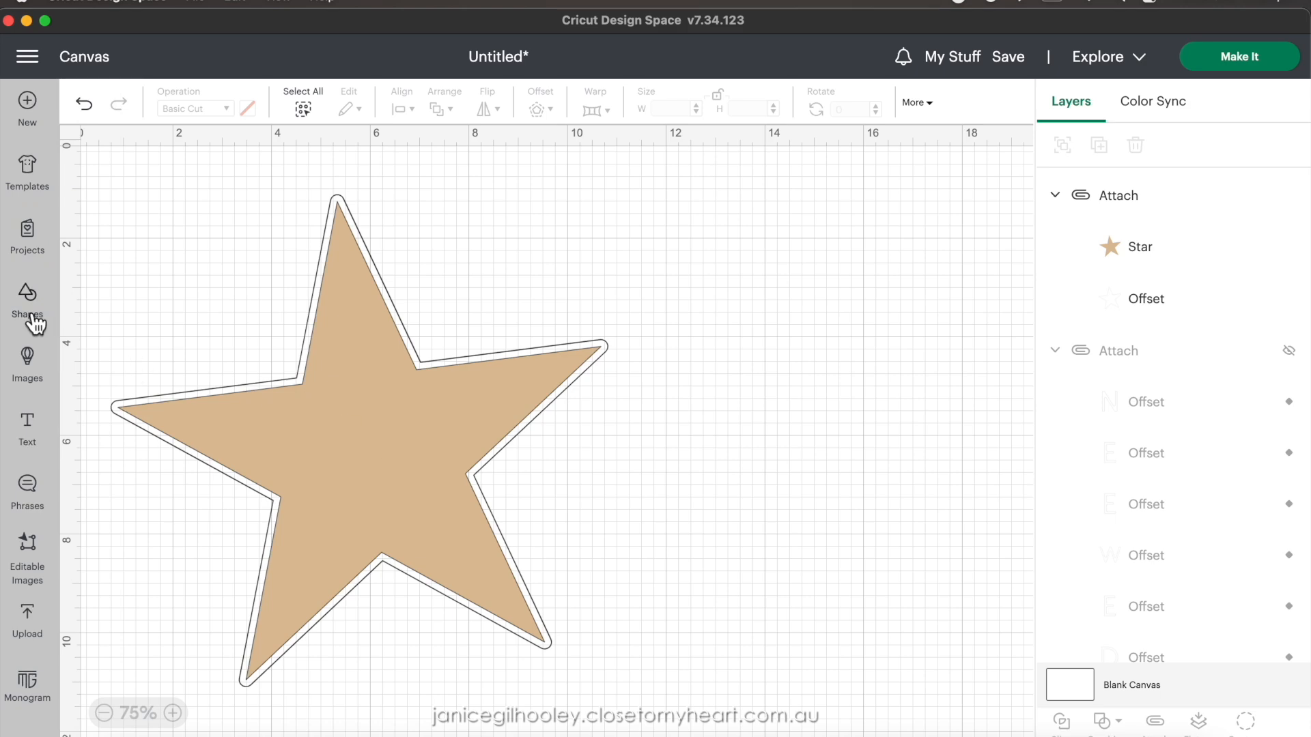
# - Add the rectangle with one rounded corner from the subscription shapes
pyautogui.click(29, 300)
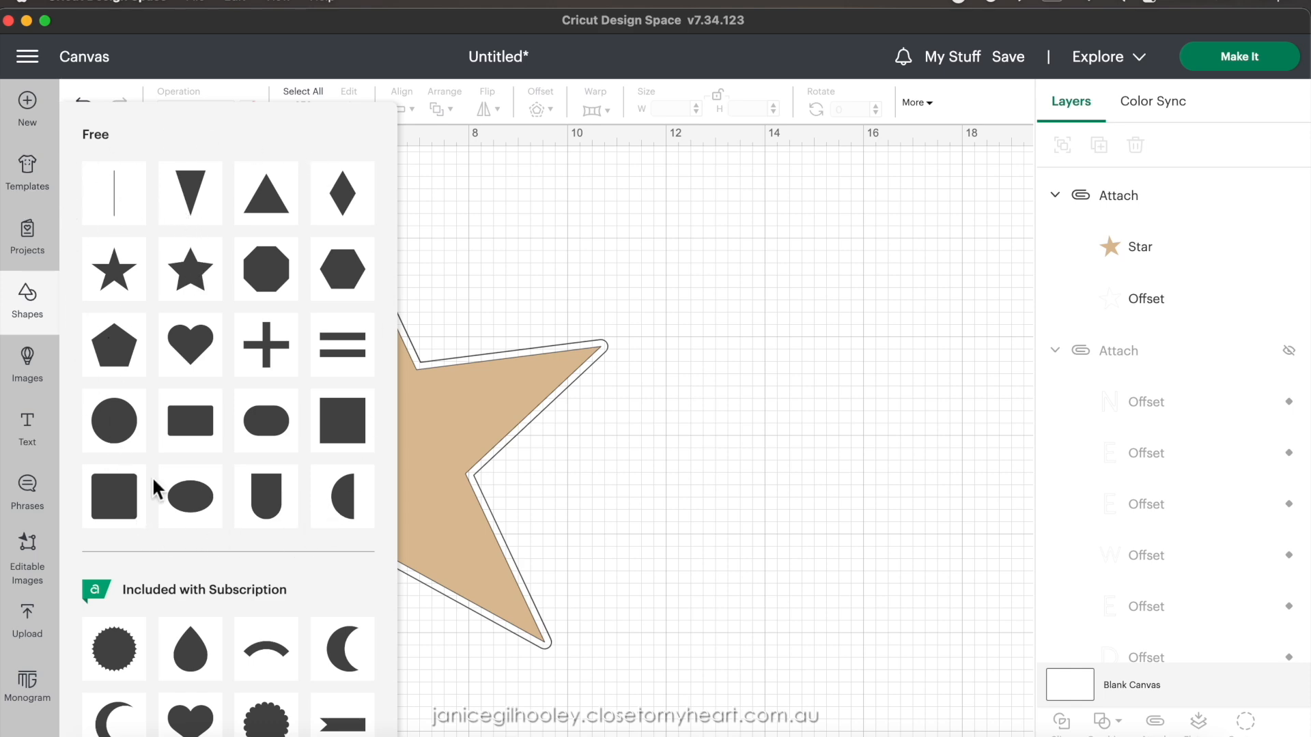
pyautogui.scroll(-2, 214, 440)
pyautogui.scroll(-10, 214, 440)
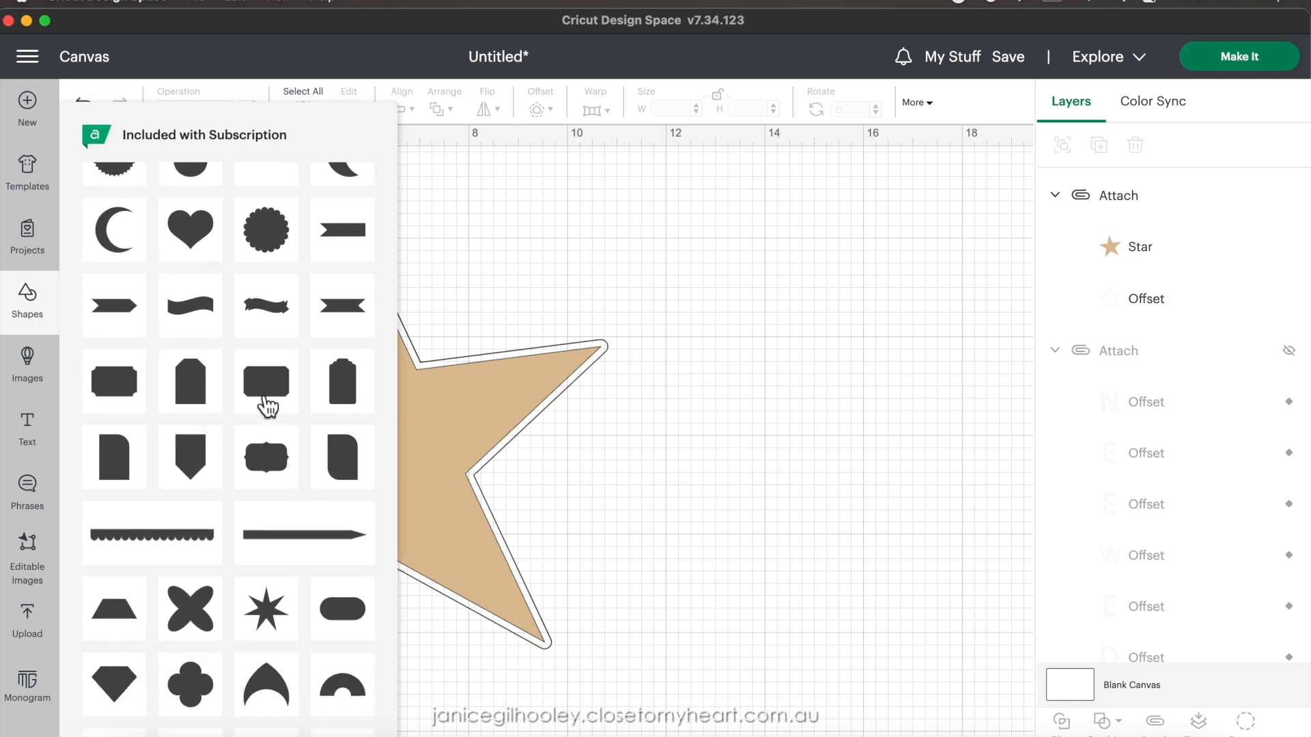
pyautogui.scroll(3, 234, 489)
pyautogui.scroll(-2, 234, 489)
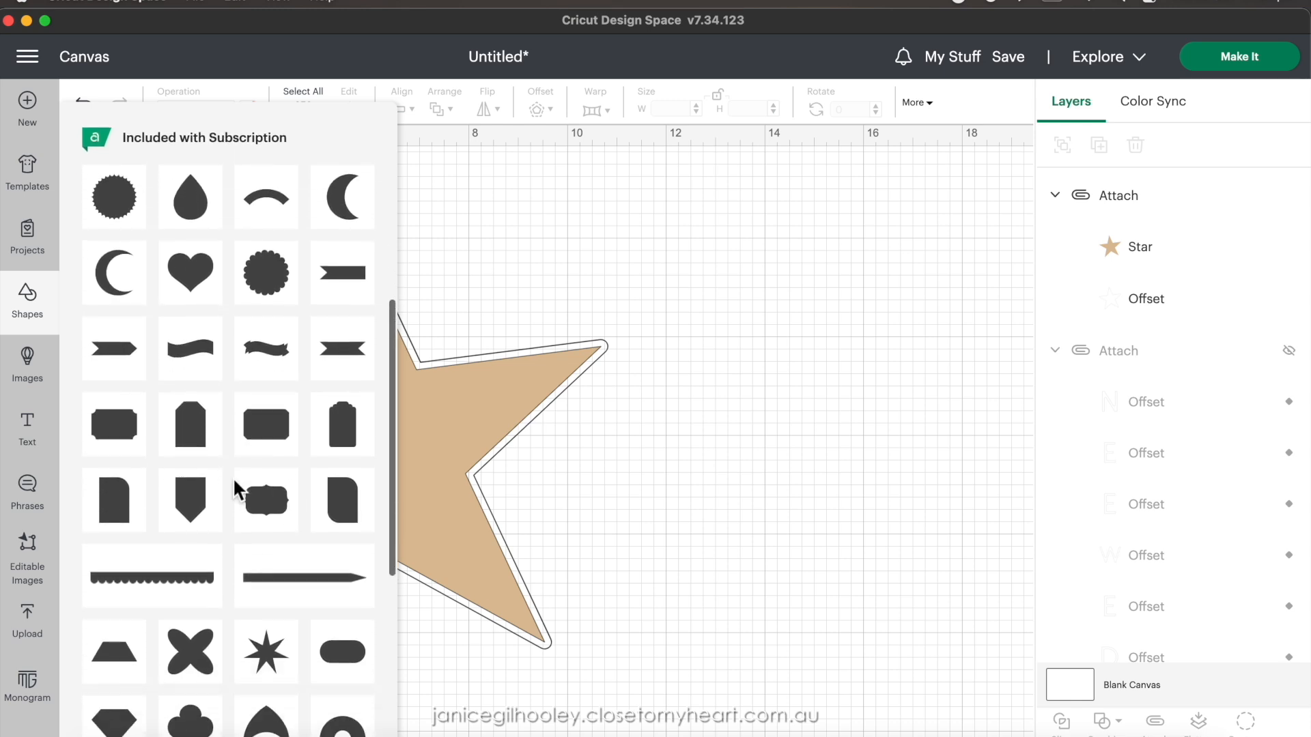
pyautogui.click(121, 506)
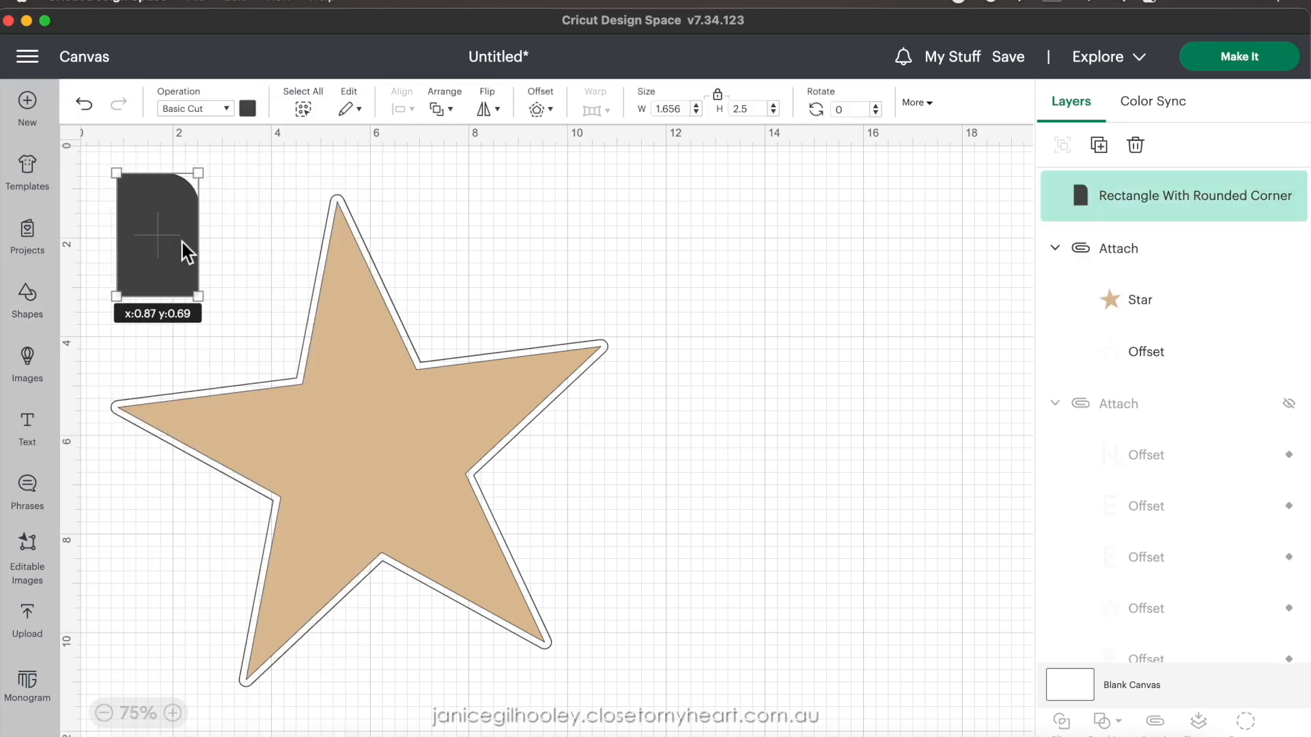
# - Place the rounded-corner rectangle beside the star, enlarge it to about 5.29 × 7.98 in, and color it tan
pyautogui.moveTo(185, 248); pyautogui.dragTo(816, 331)
pyautogui.moveTo(851, 383); pyautogui.dragTo(1026, 652)
pyautogui.moveTo(937, 472); pyautogui.dragTo(819, 418)
pyautogui.click(247, 108)
pyautogui.click(336, 185)
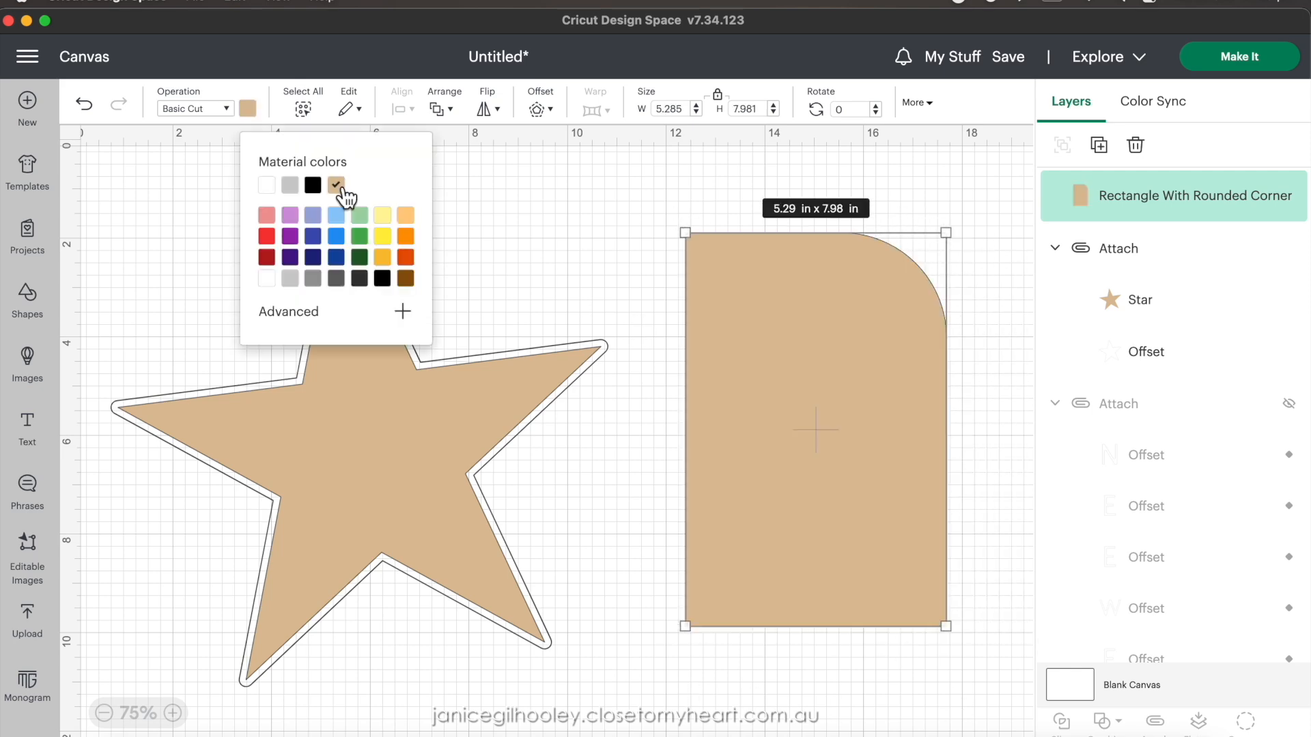
# - Create an inward offset of -0.13 in with rounded corners inside the rectangle
pyautogui.click(546, 114)
pyautogui.moveTo(556, 193); pyautogui.dragTo(520, 195)
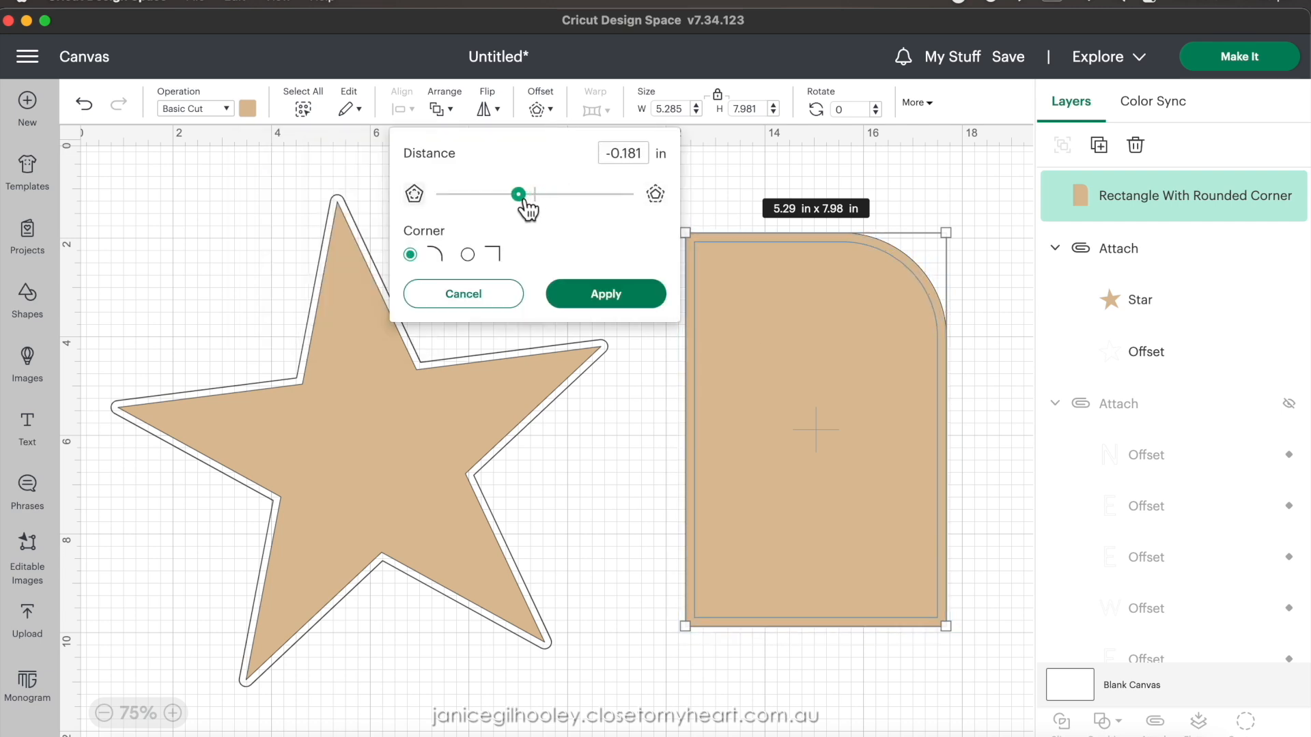
pyautogui.moveTo(645, 154); pyautogui.dragTo(633, 156)
pyautogui.write('3')
pyautogui.press('Return')
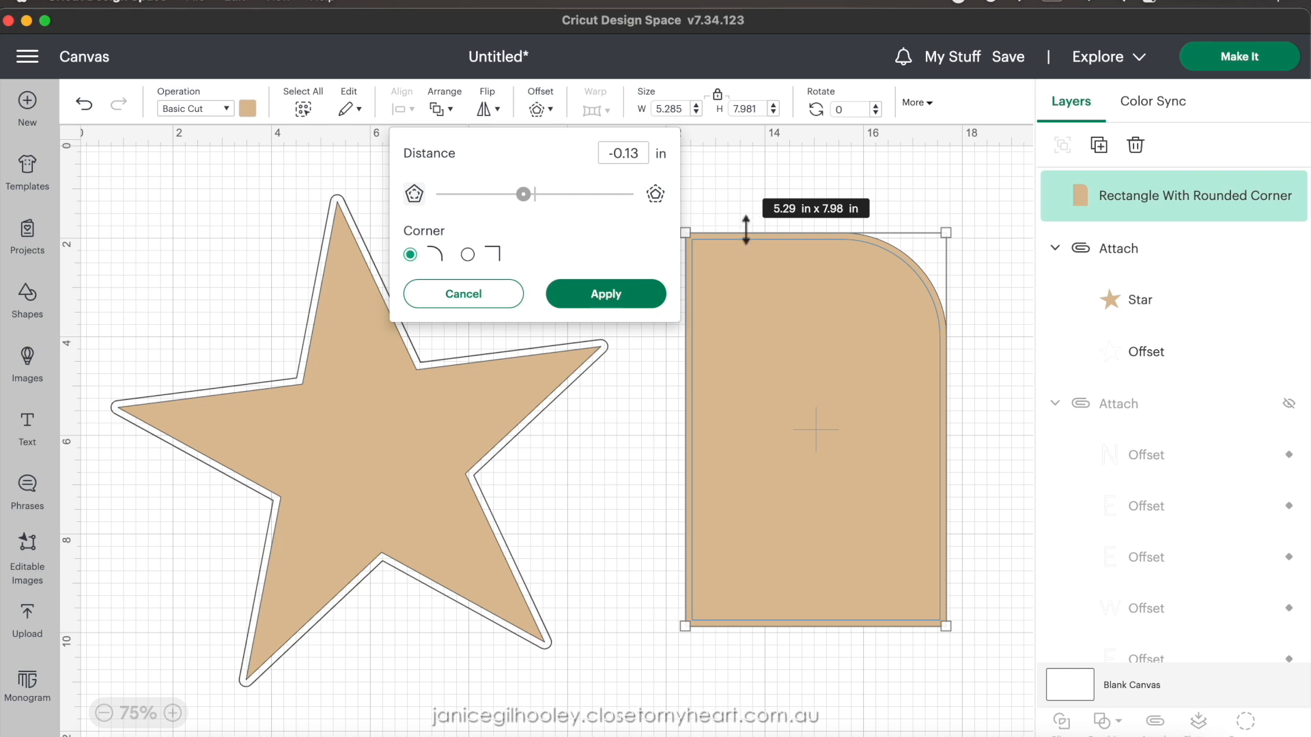
pyautogui.click(624, 295)
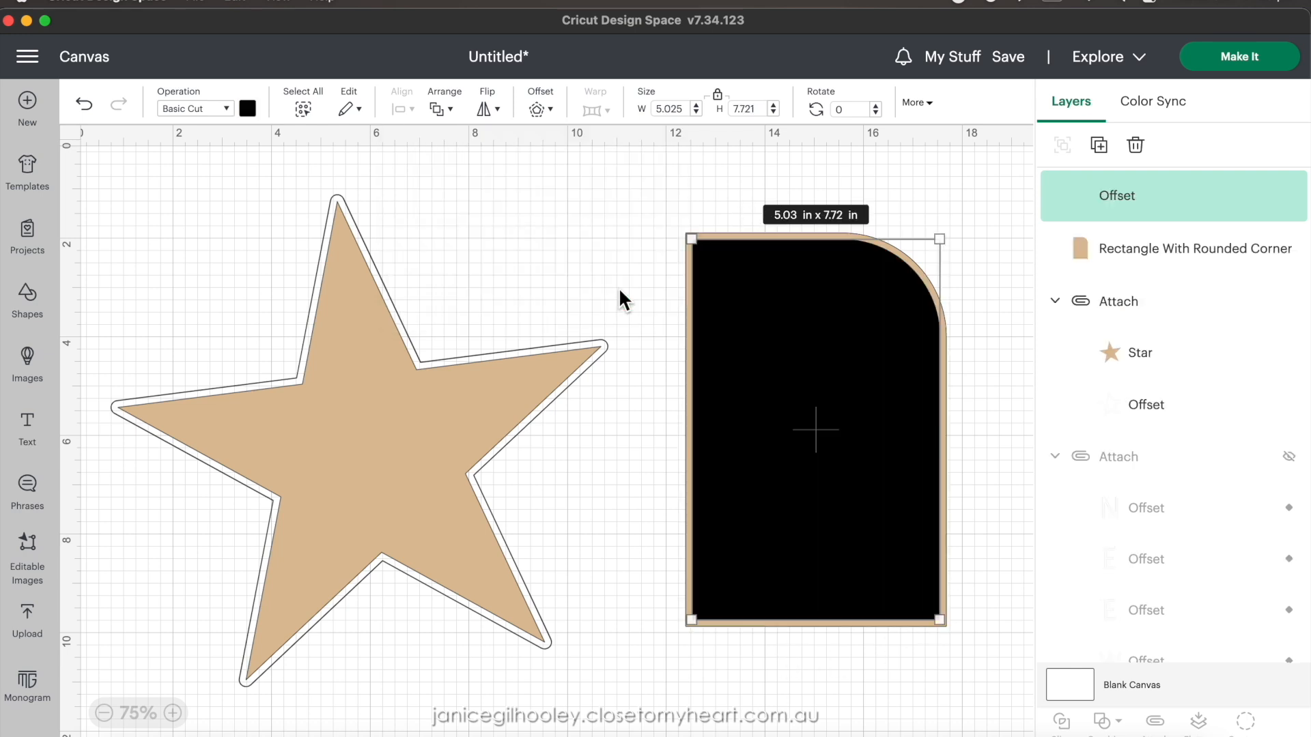
# - Change the rectangle's inner offset to a Pen operation and attach it to the rectangle
pyautogui.click(226, 111)
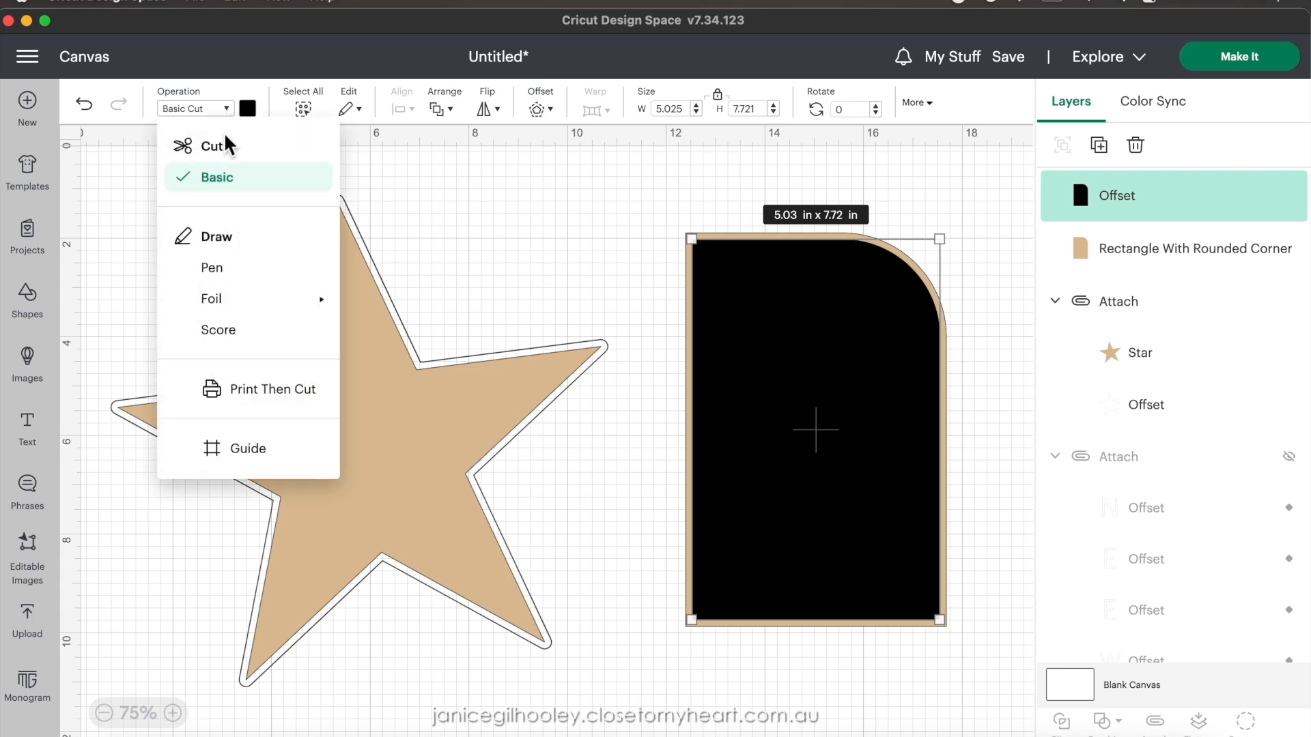
pyautogui.click(225, 268)
pyautogui.moveTo(736, 194); pyautogui.dragTo(878, 362)
pyautogui.click(1154, 721)
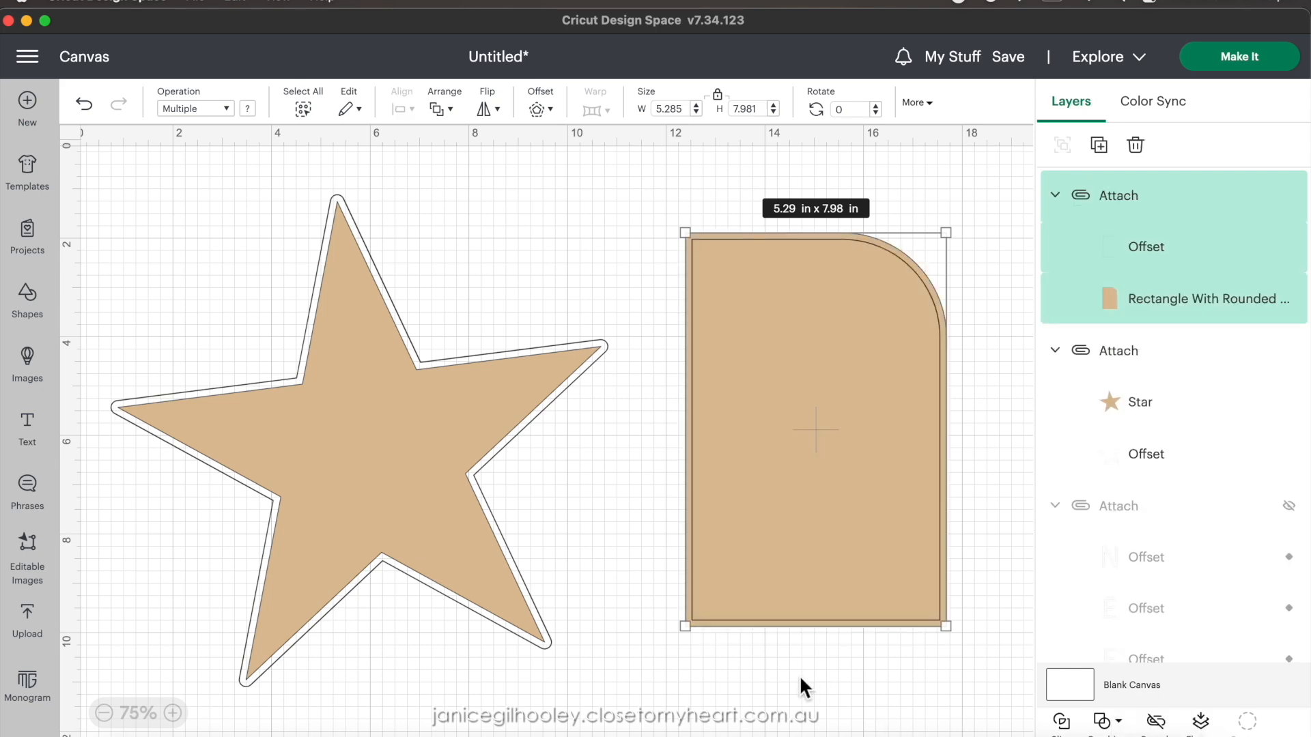